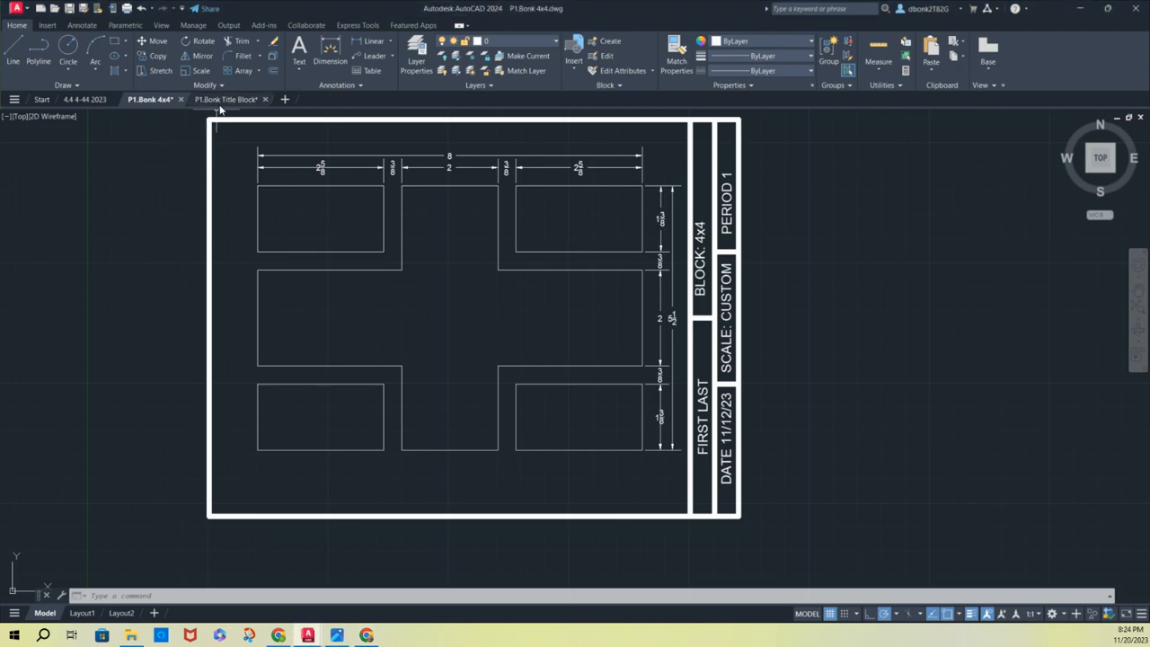
# Compare the title block drawing with the 4x4 drawing, and examine the fractional dimensions along the top of the 4x4 block
pyautogui.click(219, 101)
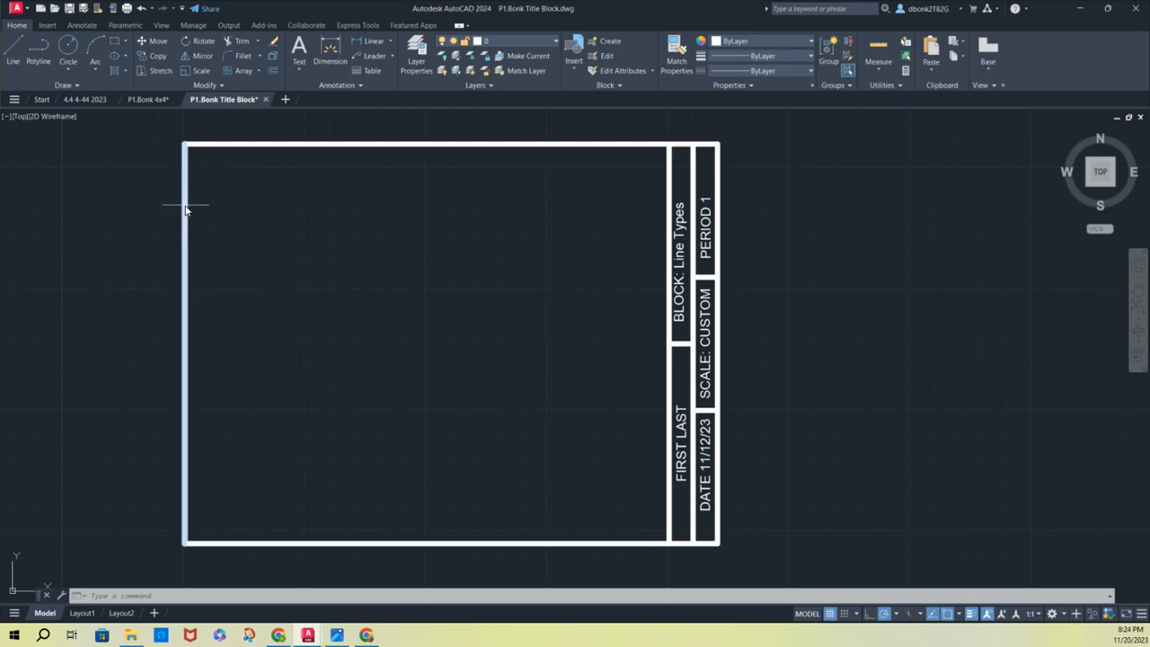
pyautogui.moveTo(183, 216)
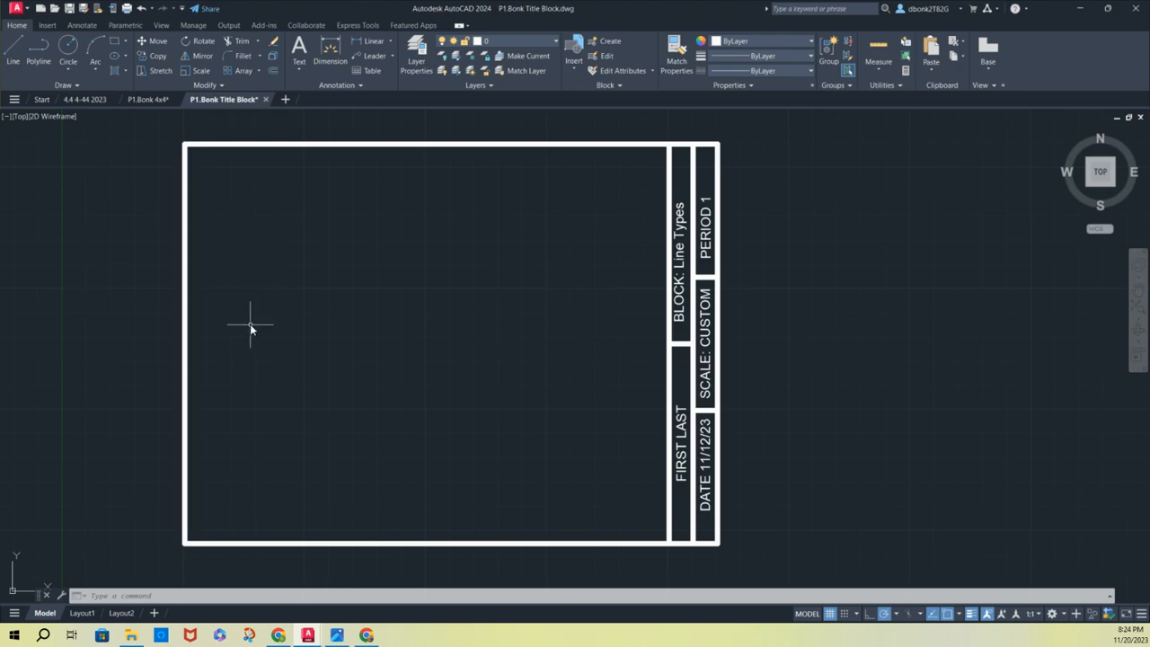
pyautogui.click(142, 99)
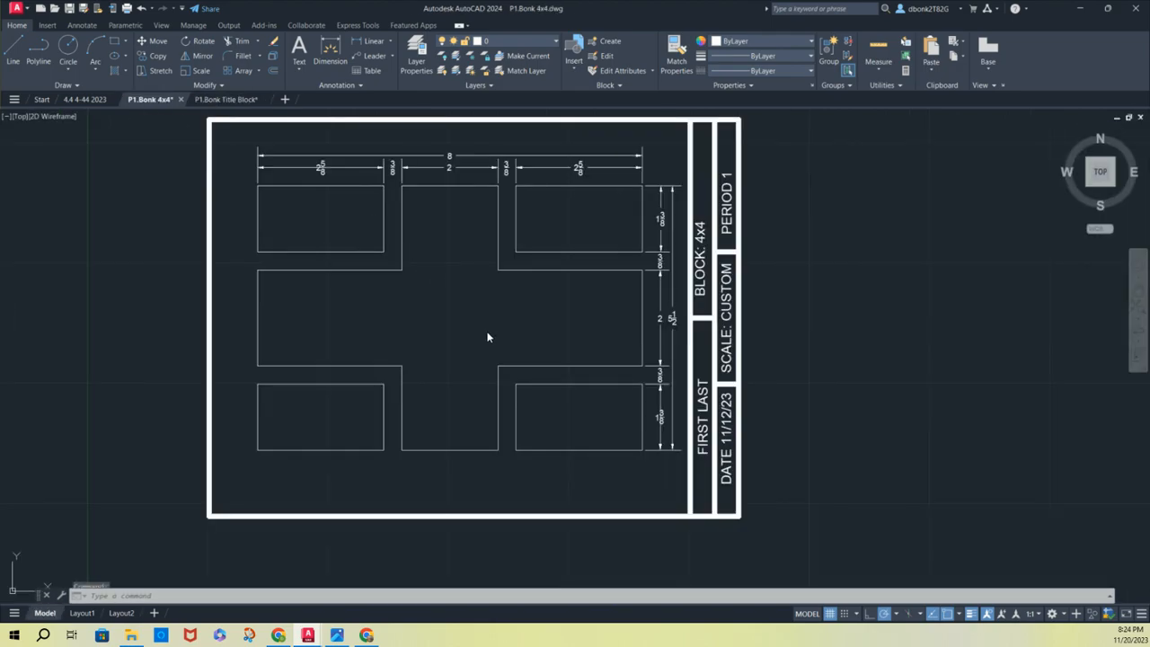
pyautogui.scroll(4, 316, 179)
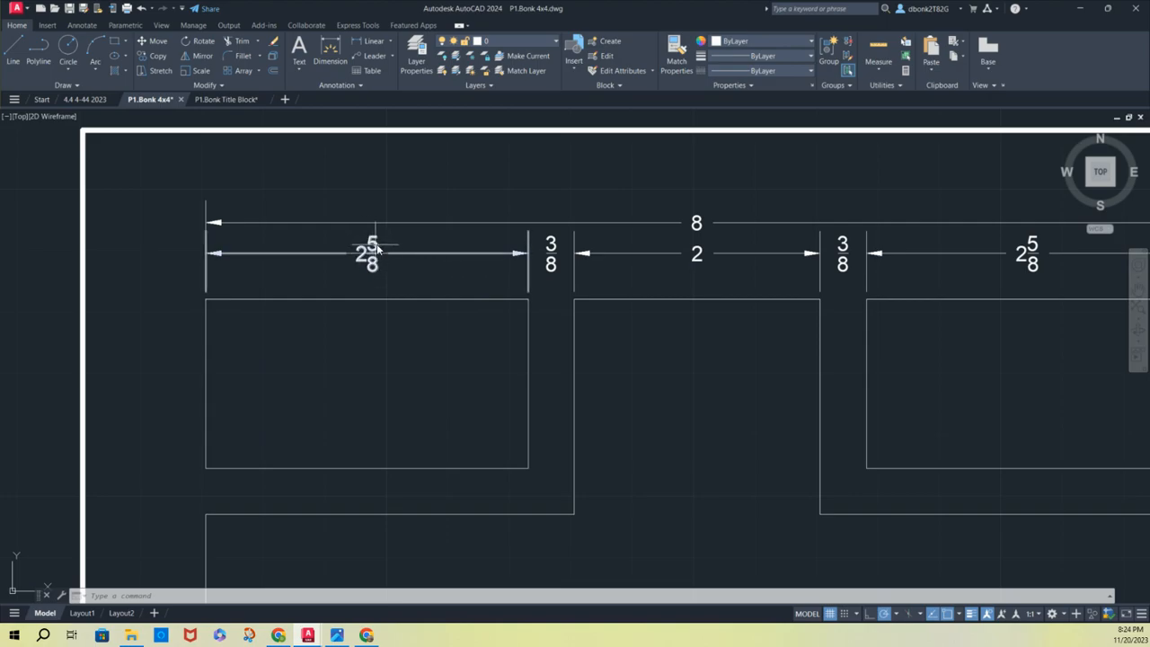
pyautogui.scroll(4, 566, 250)
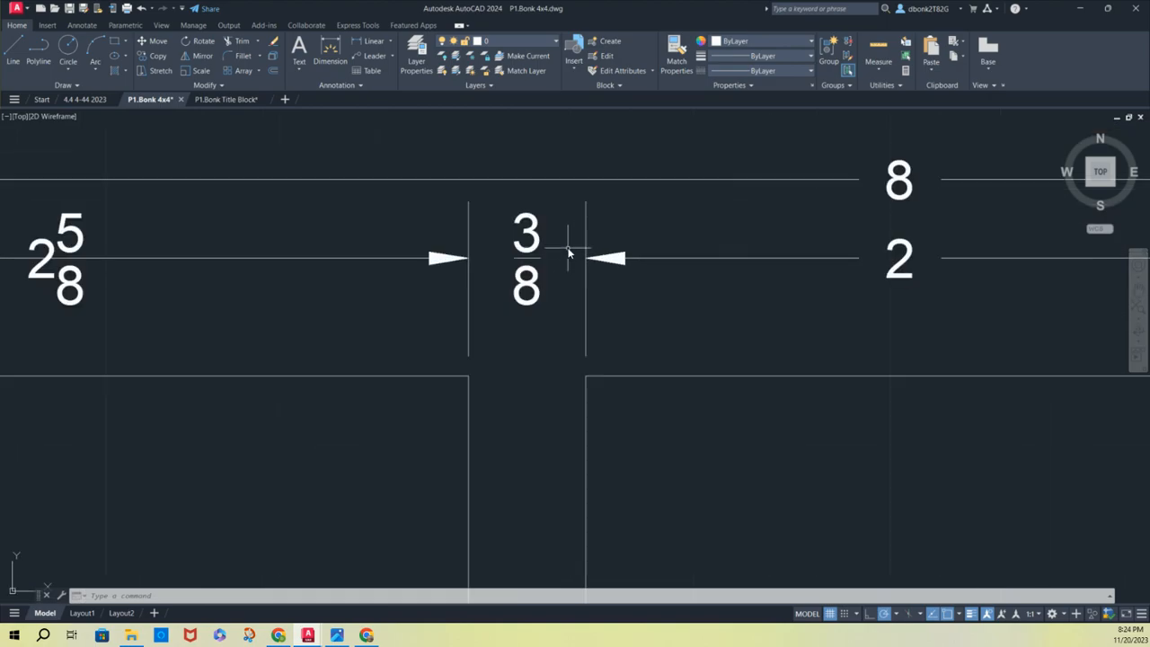
pyautogui.scroll(2, 567, 251)
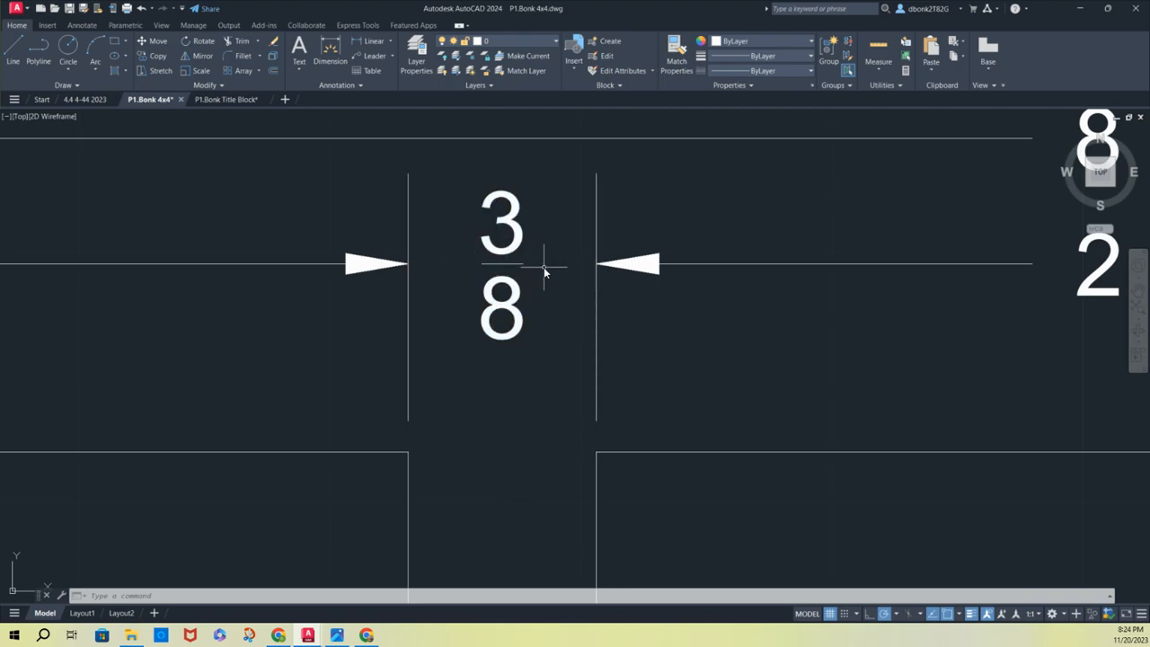
pyautogui.scroll(-5, 496, 249)
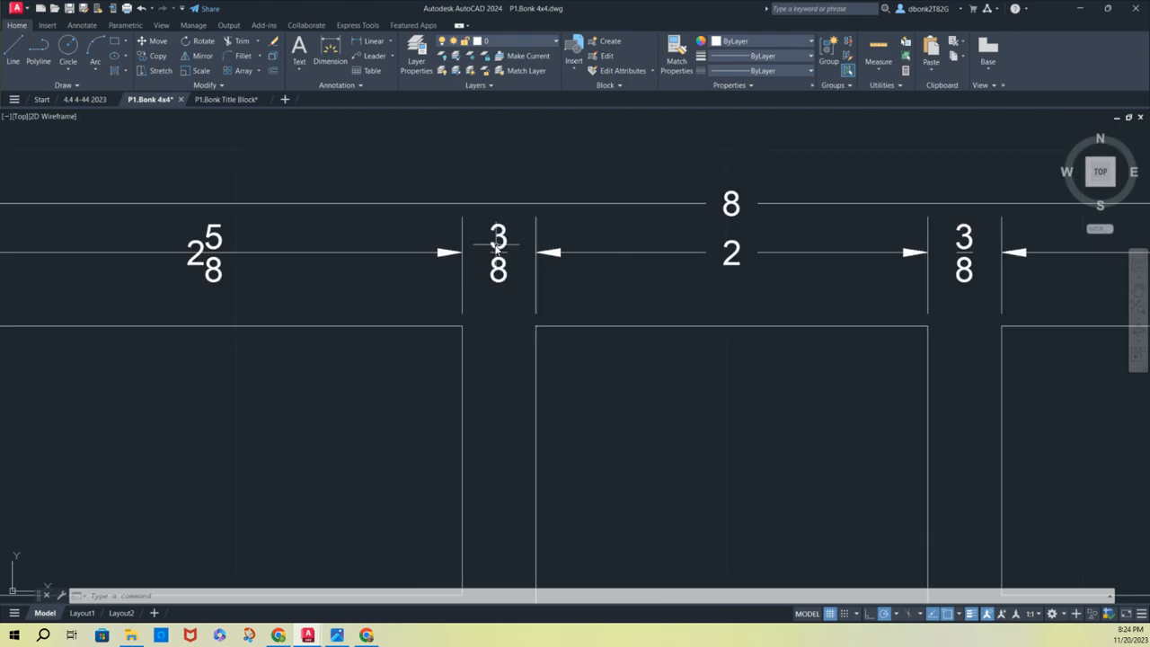
pyautogui.scroll(-2, 491, 305)
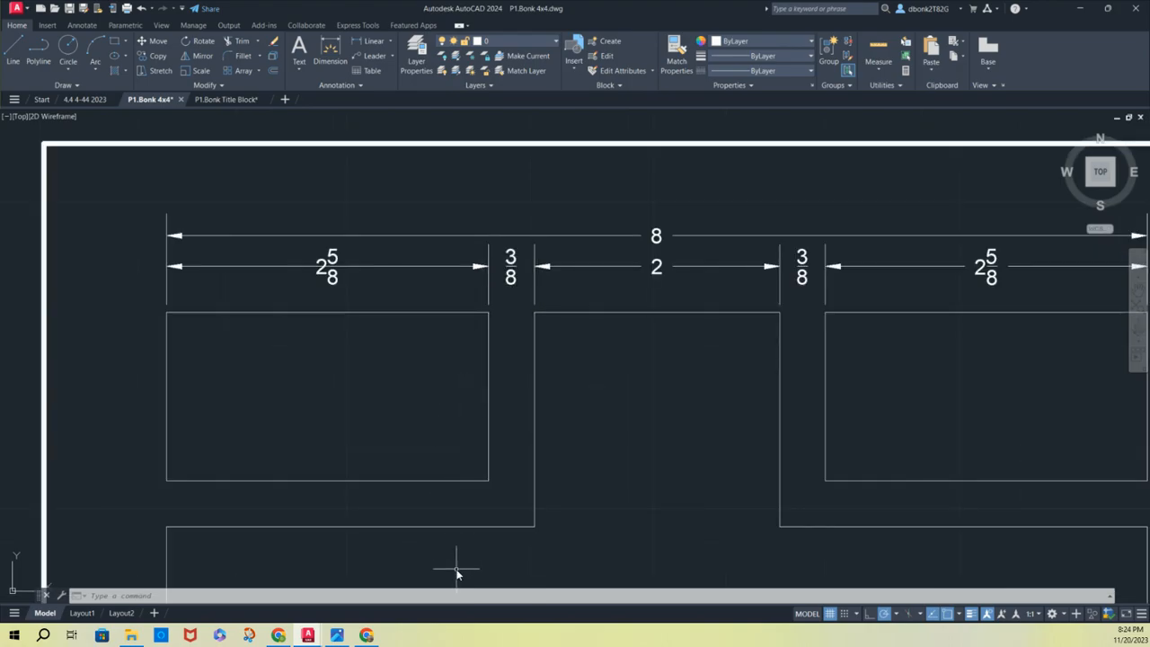
# Modify the Standard dimension style, setting the arrow size and the text height to 0.1250
pyautogui.write('DDIM')
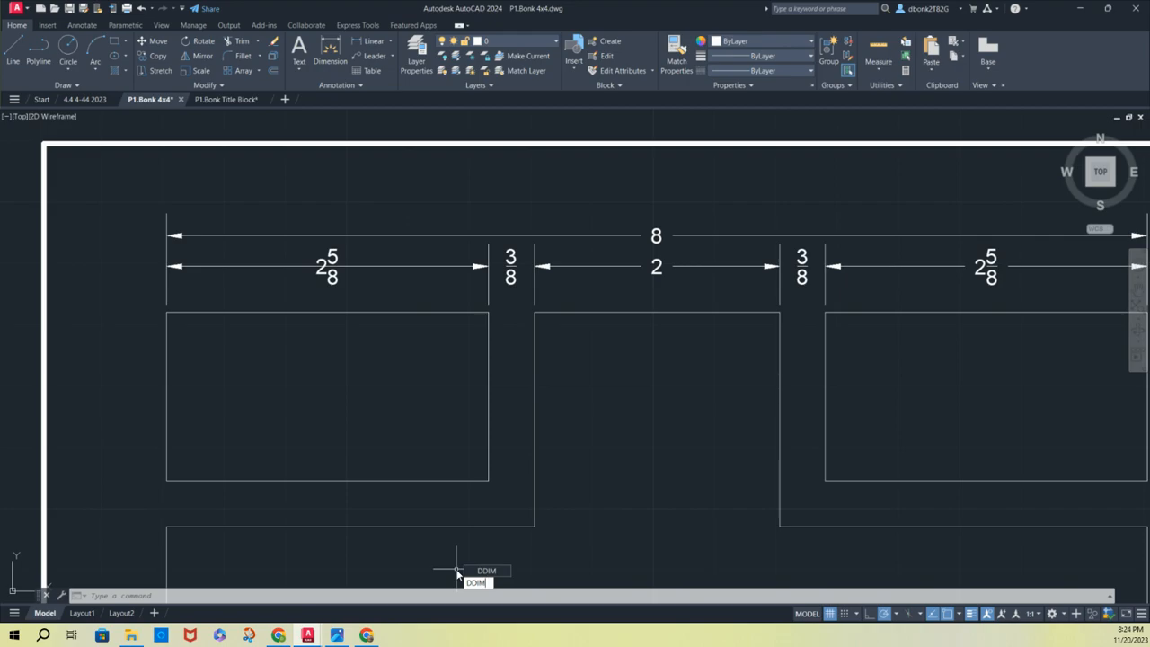
pyautogui.press('Return')
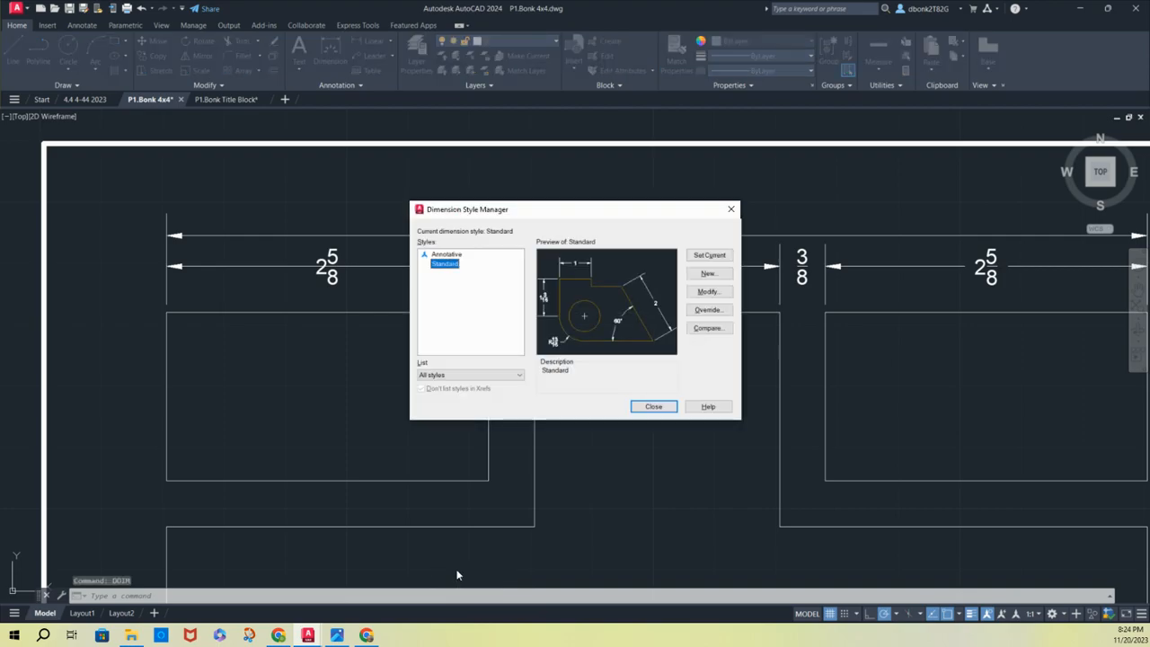
pyautogui.click(708, 291)
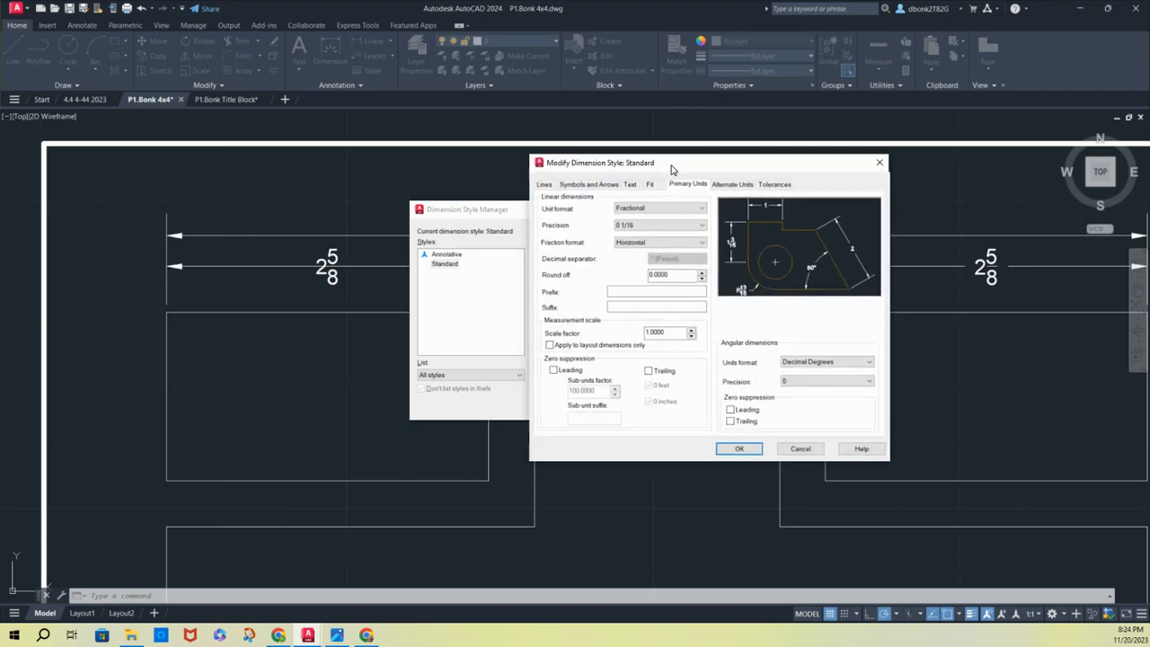
pyautogui.moveTo(674, 170); pyautogui.dragTo(469, 178)
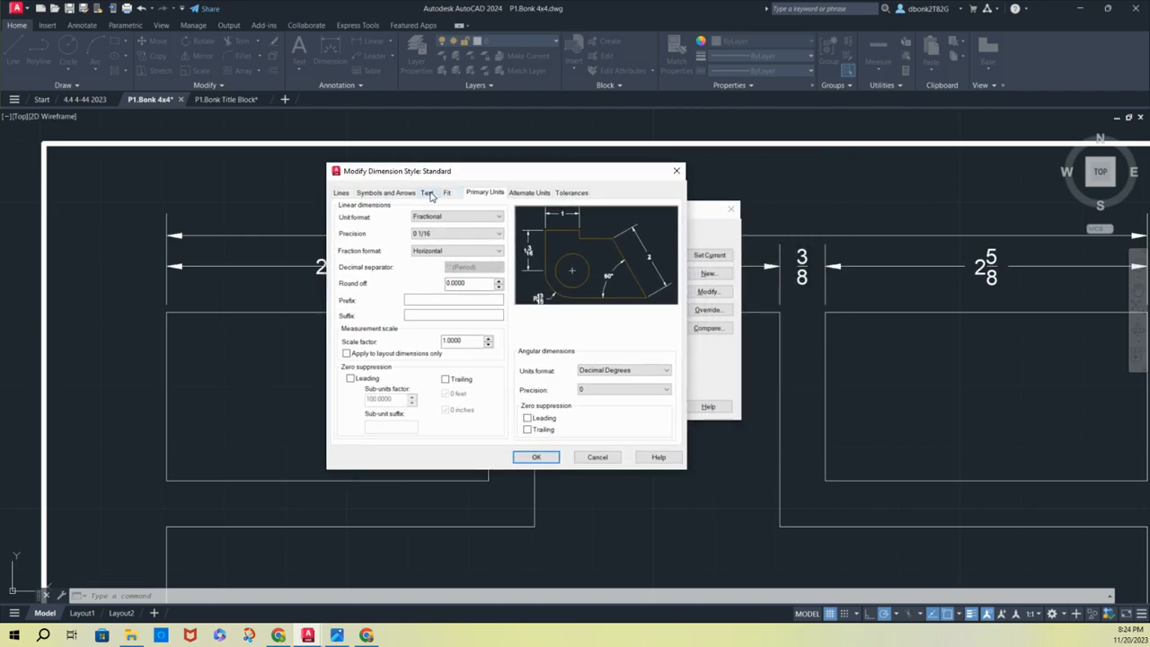
pyautogui.click(380, 194)
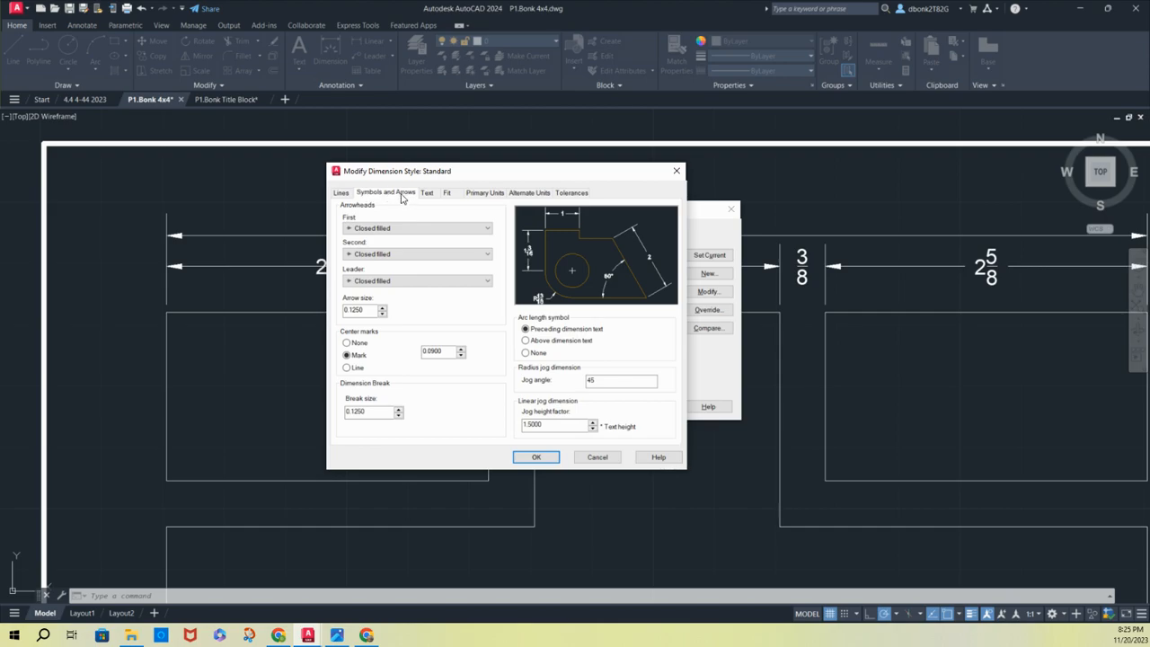
pyautogui.doubleClick(364, 308)
pyautogui.press('BackSpace')
pyautogui.click(427, 193)
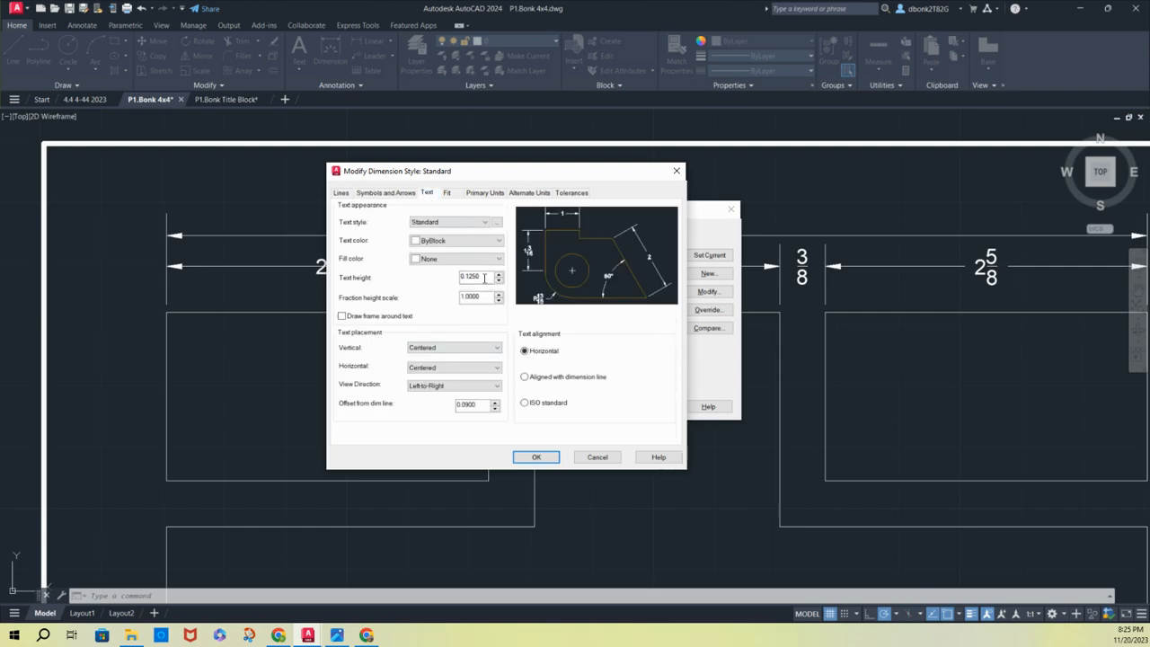
pyautogui.moveTo(485, 276); pyautogui.dragTo(444, 278)
pyautogui.press('BackSpace')
# Set the style's fit options to always keep text between extension lines and suppress arrows that don't fit inside
pyautogui.click(447, 194)
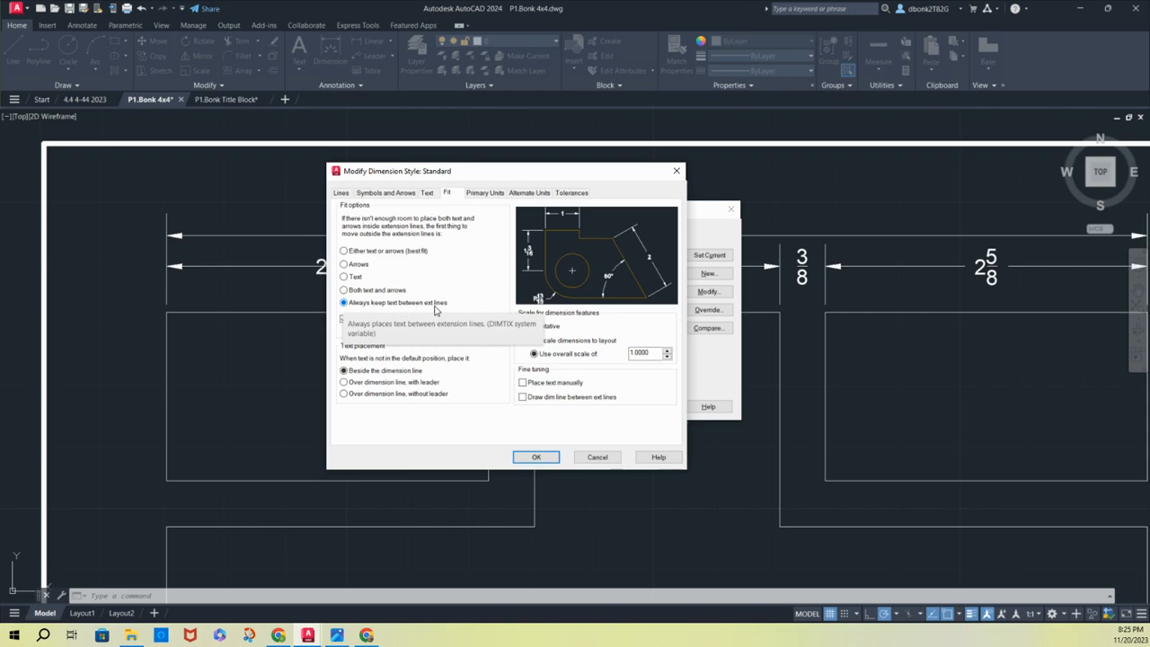
pyautogui.click(378, 321)
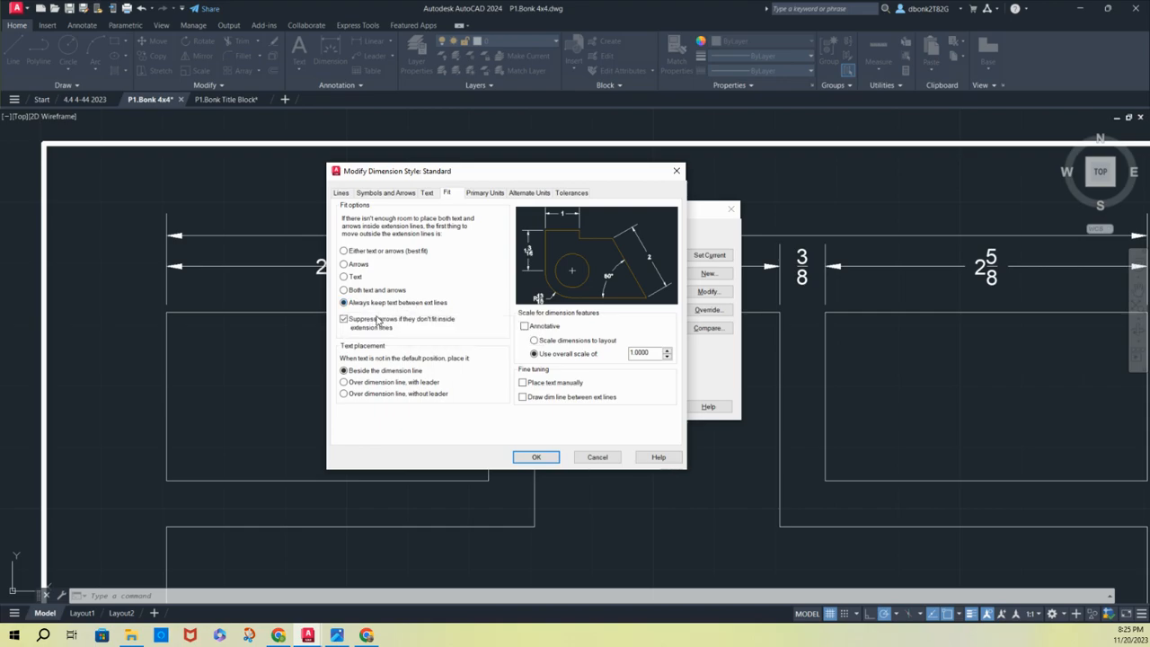
pyautogui.click(343, 320)
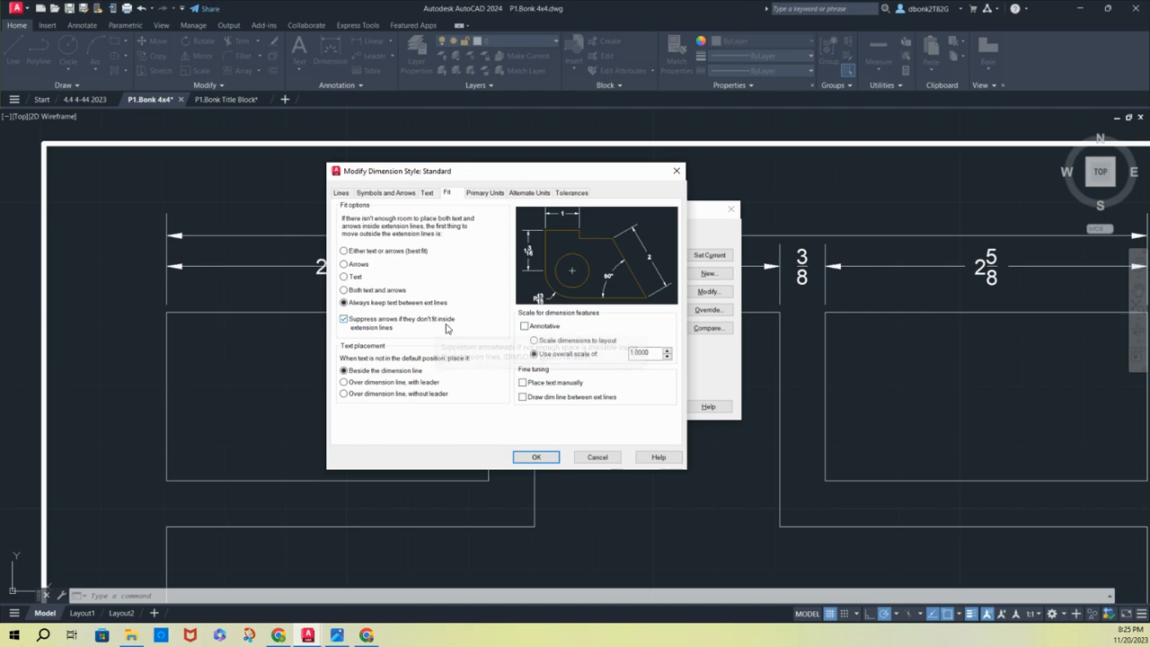
# Set the linear dimensions' primary unit format to Fractional, apply the style changes and leave the style manager
pyautogui.click(485, 194)
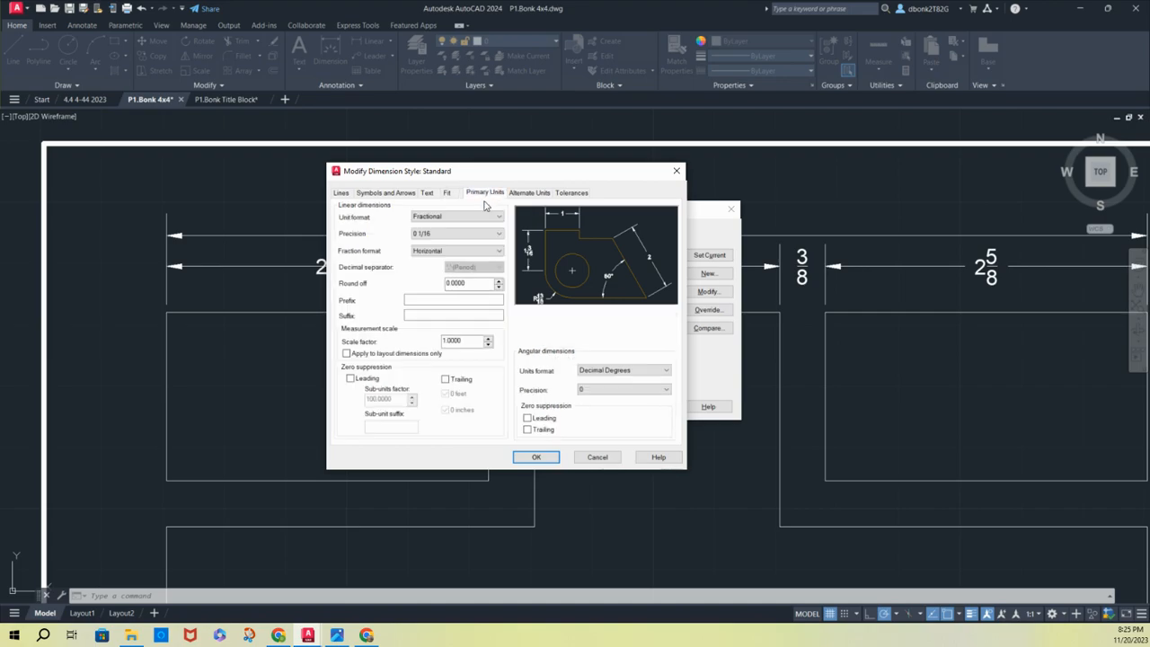
pyautogui.click(476, 217)
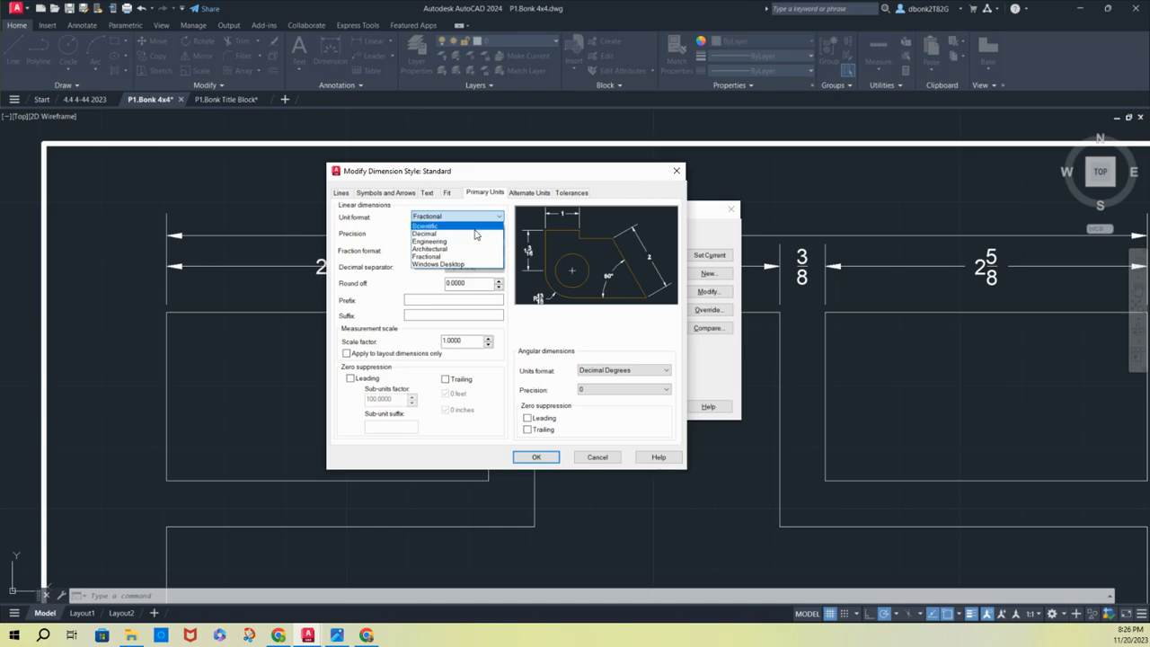
pyautogui.click(461, 257)
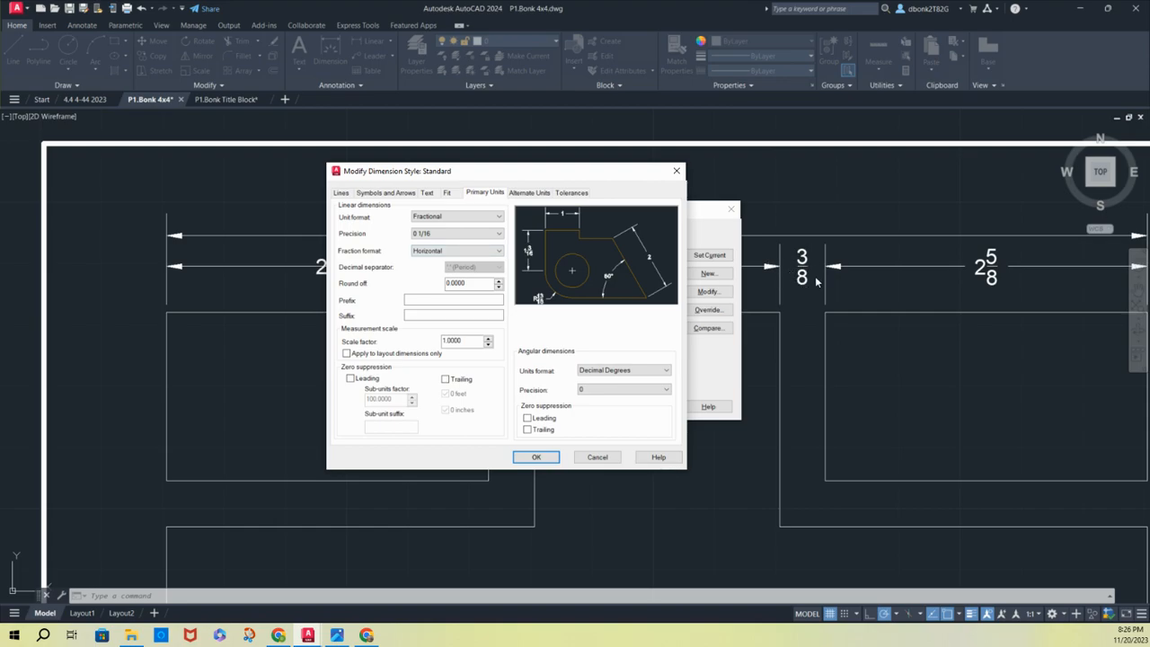
pyautogui.click(536, 458)
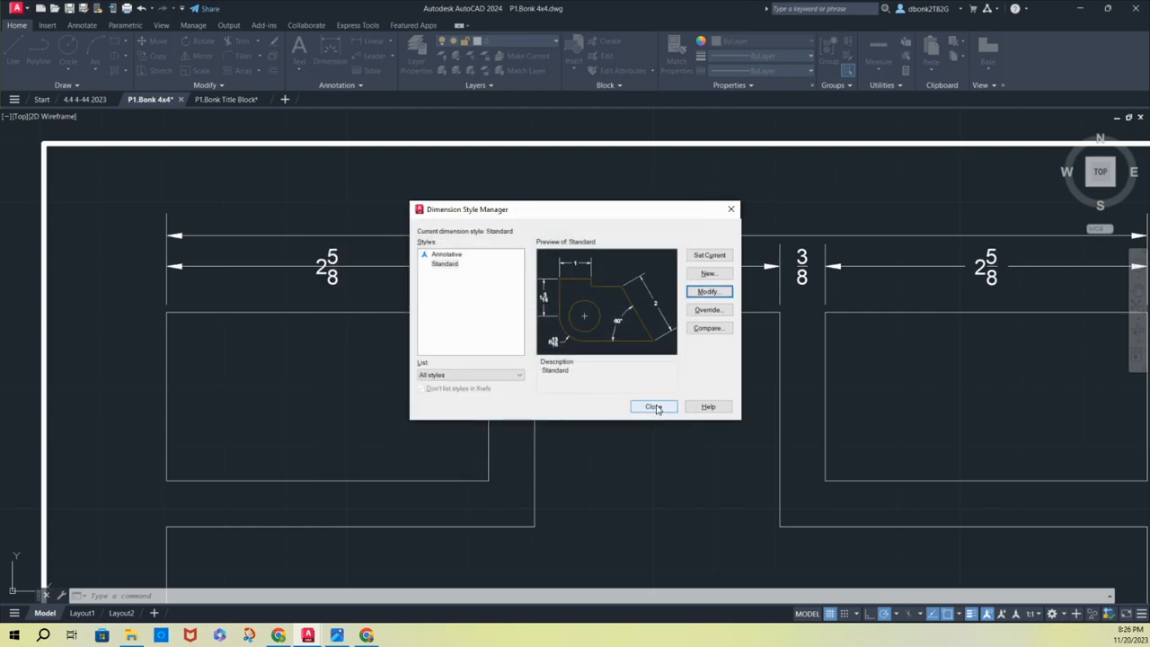
pyautogui.click(653, 406)
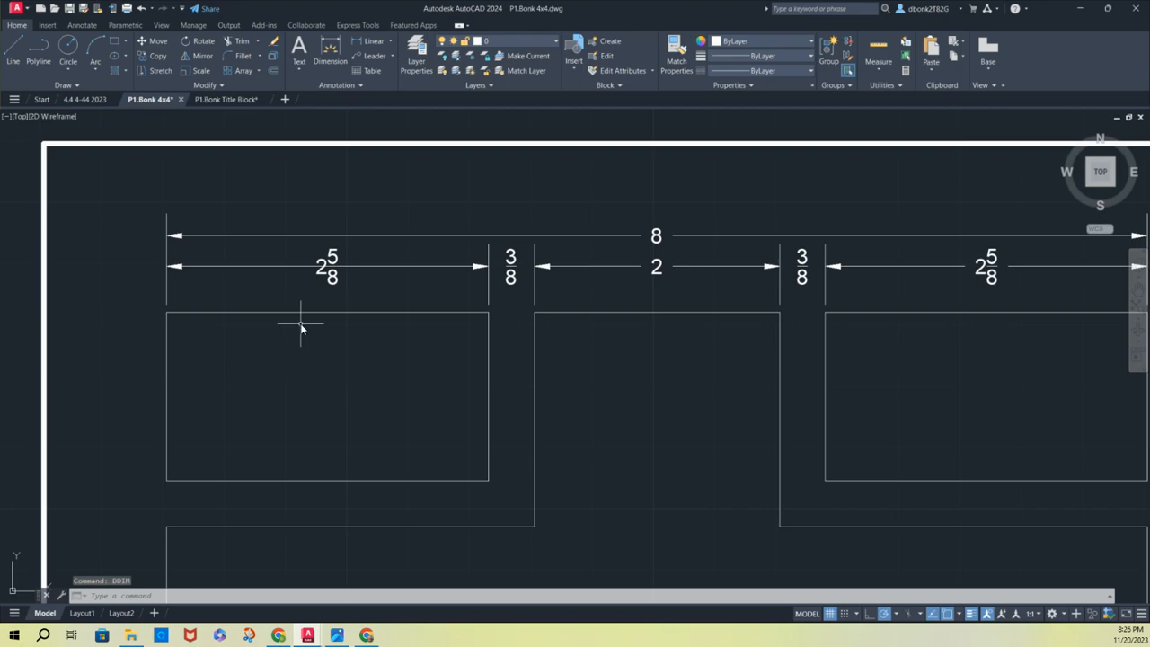
pyautogui.scroll(-2, 303, 323)
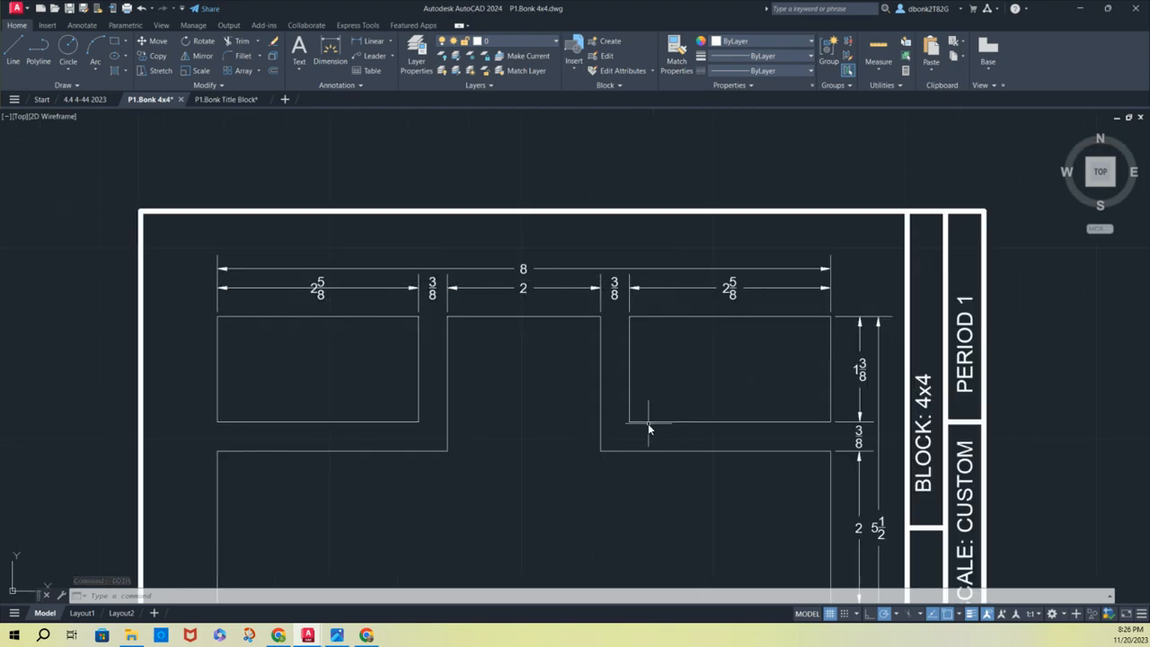
pyautogui.moveTo(648, 423); pyautogui.dragTo(646, 321, button='middle')
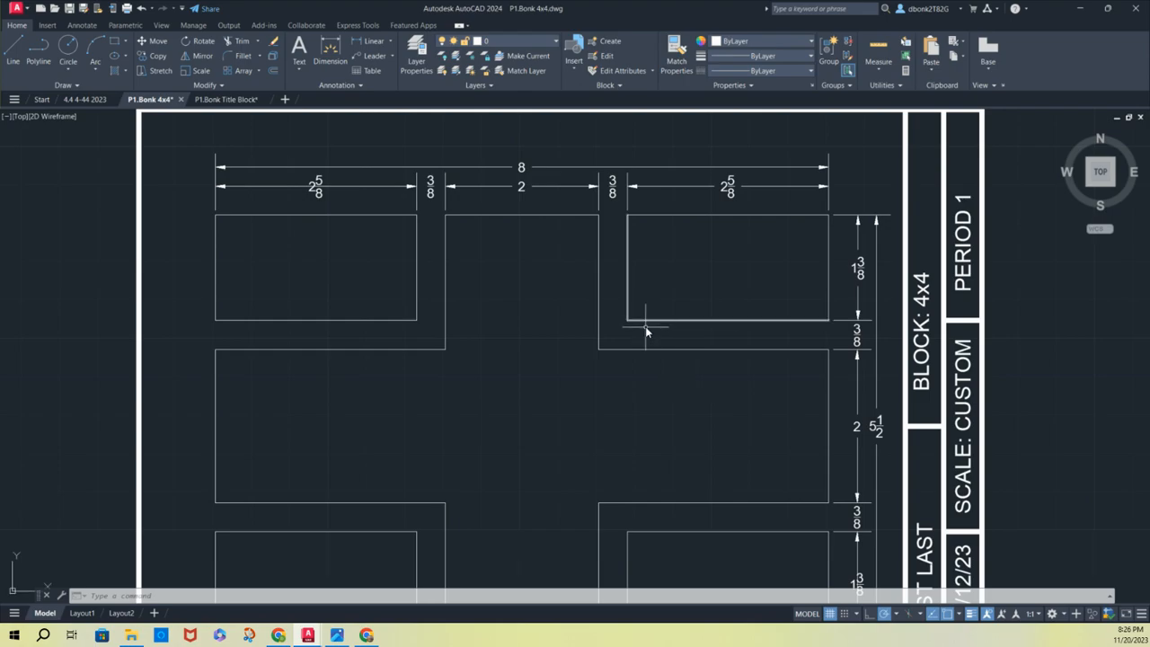
pyautogui.scroll(-2, 645, 326)
pyautogui.moveTo(637, 390)
pyautogui.mouseDown(button='middle')
pyautogui.moveTo(634, 365)
pyautogui.moveTo(589, 344)
pyautogui.mouseUp(button='middle')
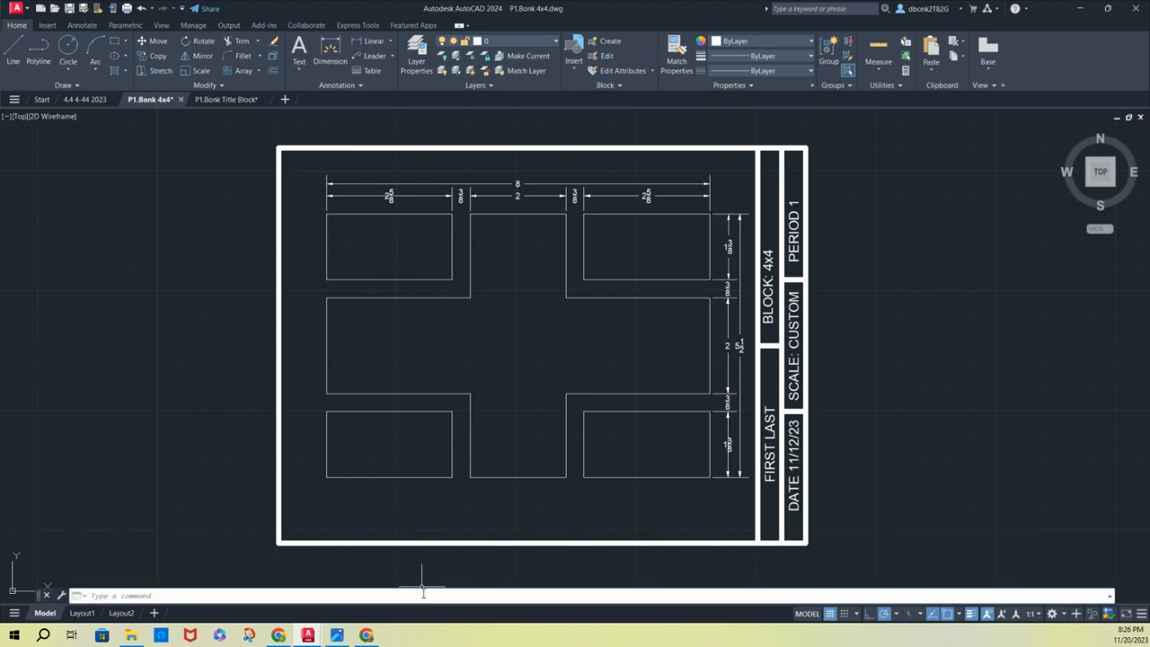
pyautogui.write('D')
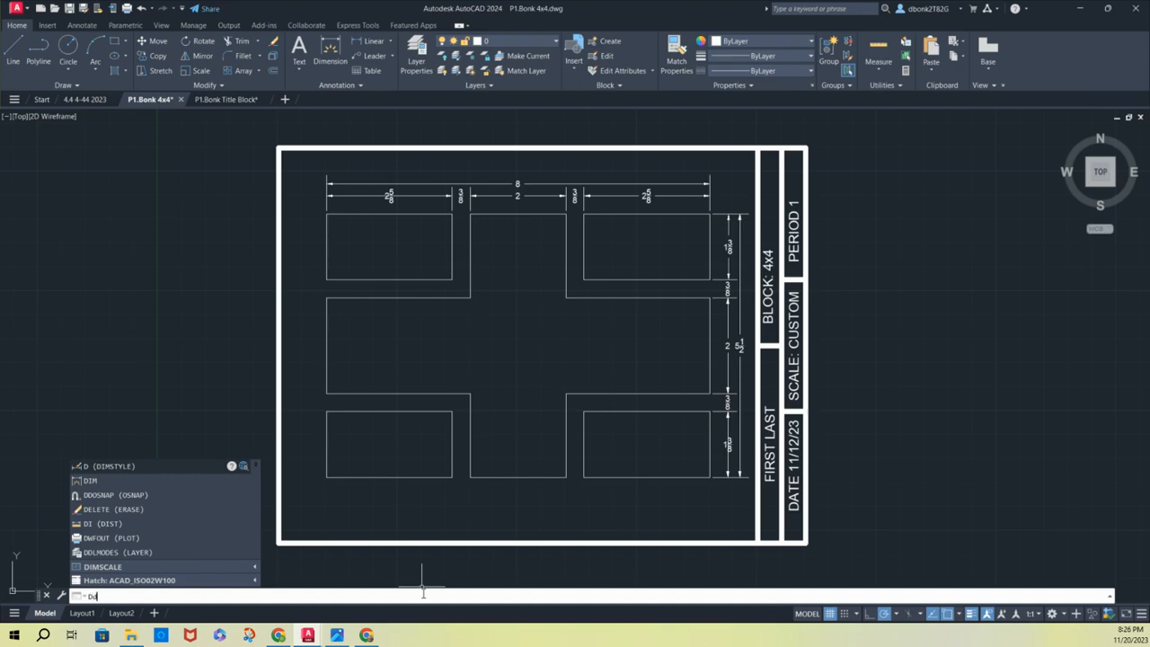
pyautogui.write('DIM')
pyautogui.press('Return')
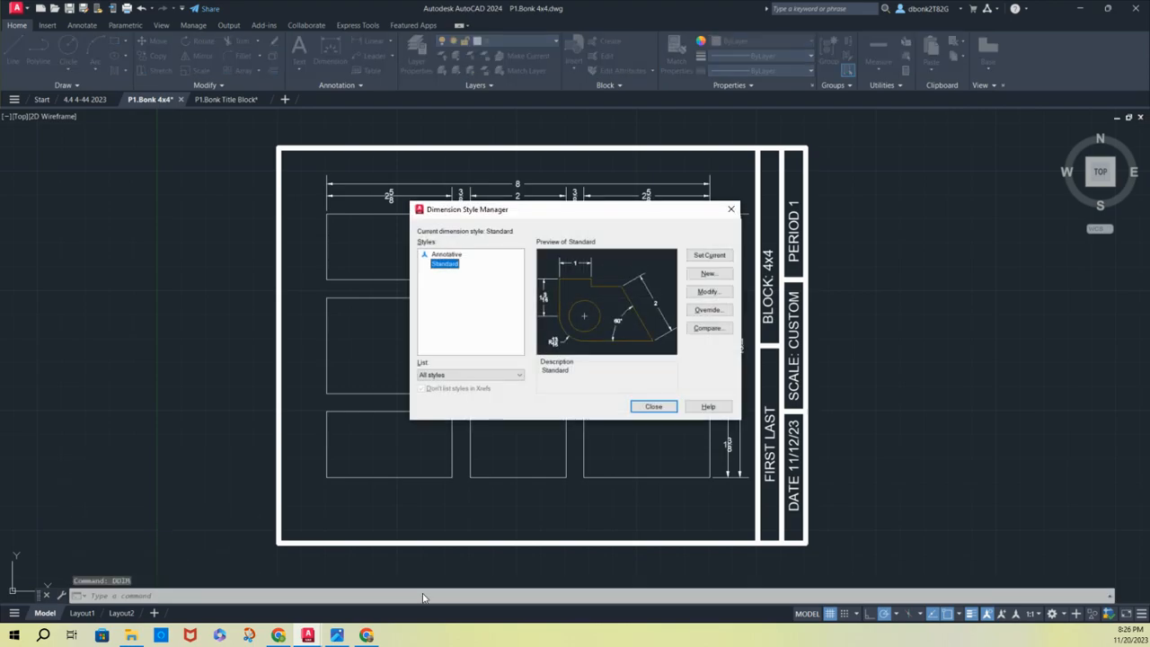
pyautogui.click(730, 209)
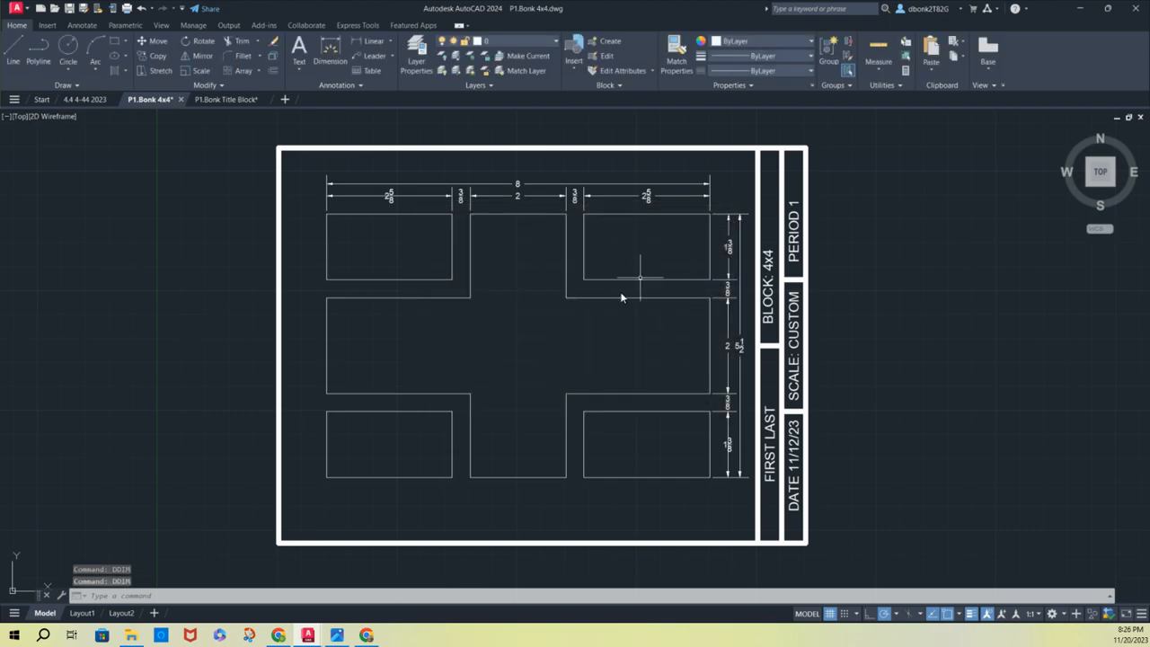
# Switch to the title block drawing and save it
pyautogui.click(225, 99)
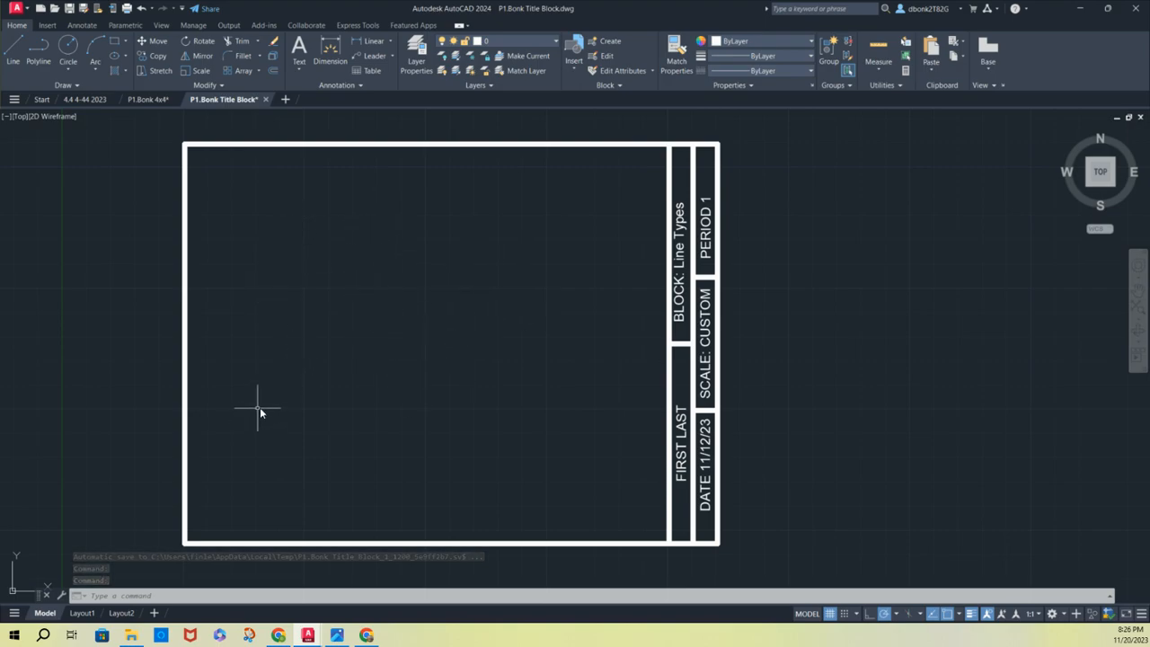
pyautogui.click(71, 14)
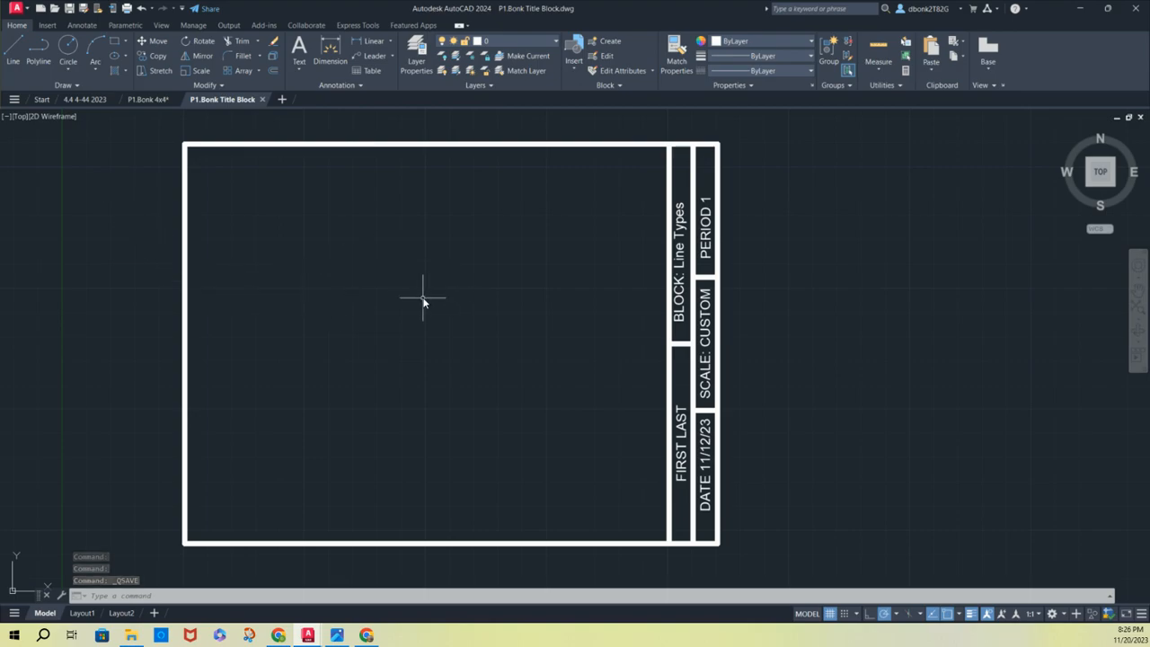
# Draw a diagonal line from the border's lower-left corner to the upper end of the title block's inner divider line
pyautogui.moveTo(390, 300); pyautogui.dragTo(227, 302, button='middle')
pyautogui.scroll(-2, 227, 303)
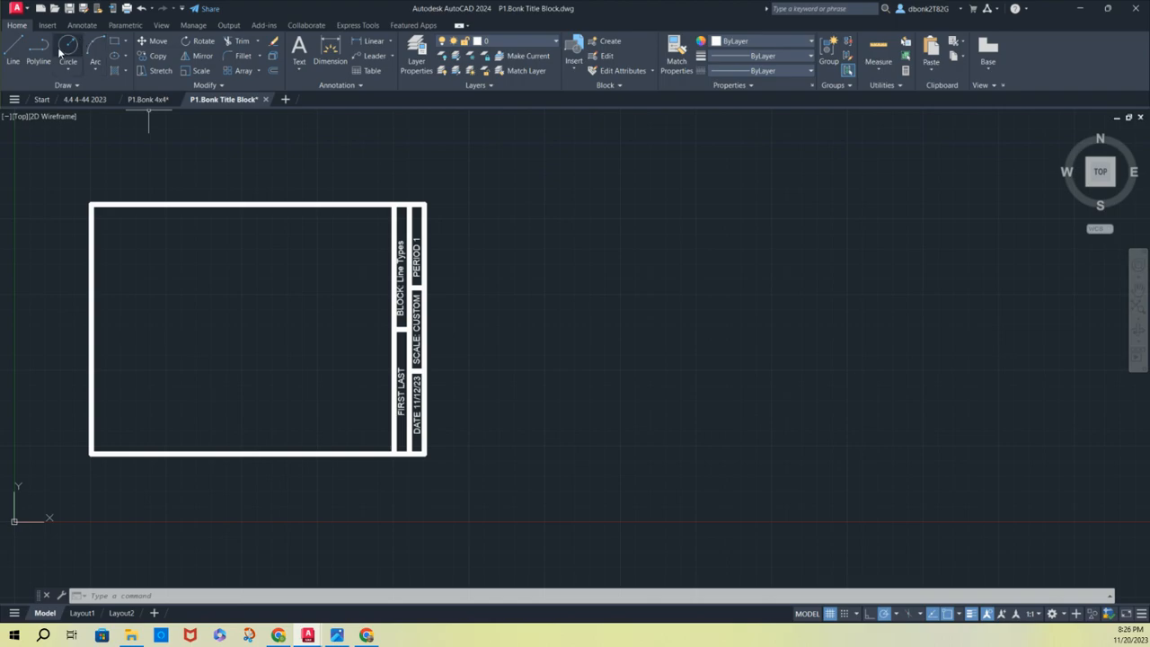
pyautogui.click(14, 50)
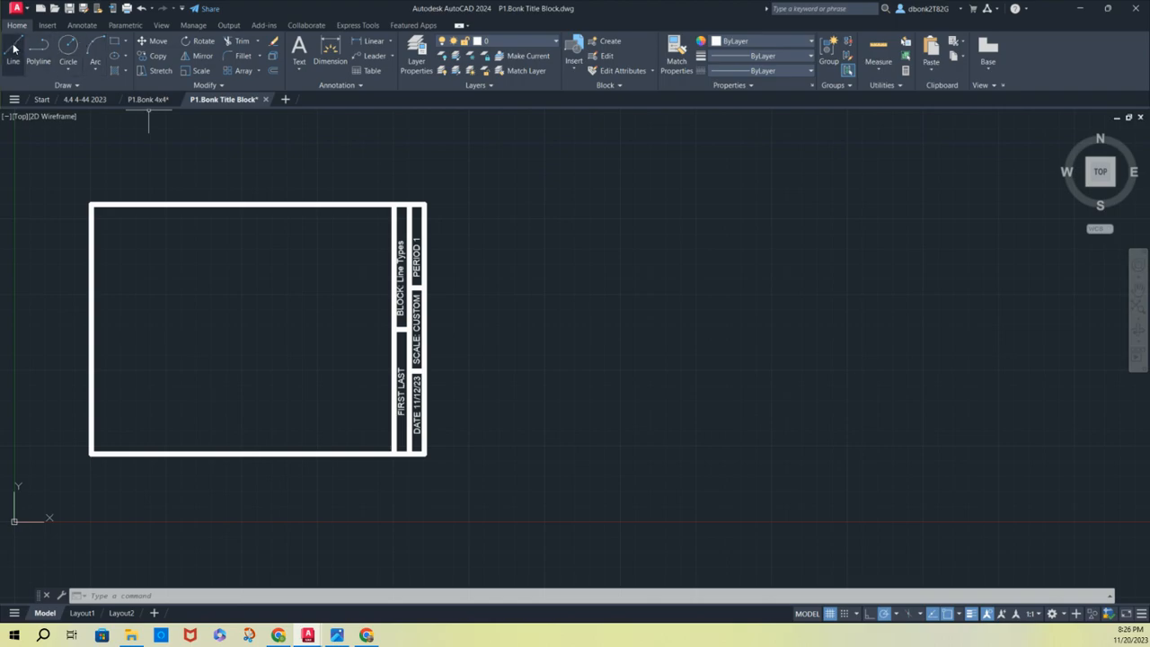
pyautogui.click(91, 455)
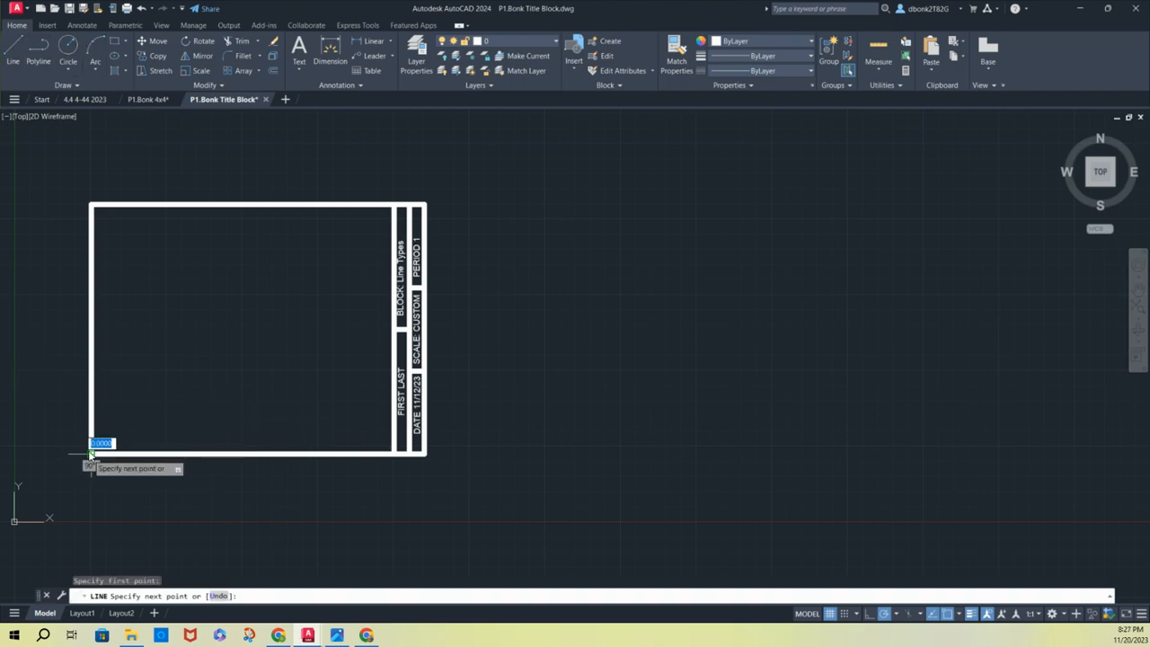
pyautogui.click(395, 205)
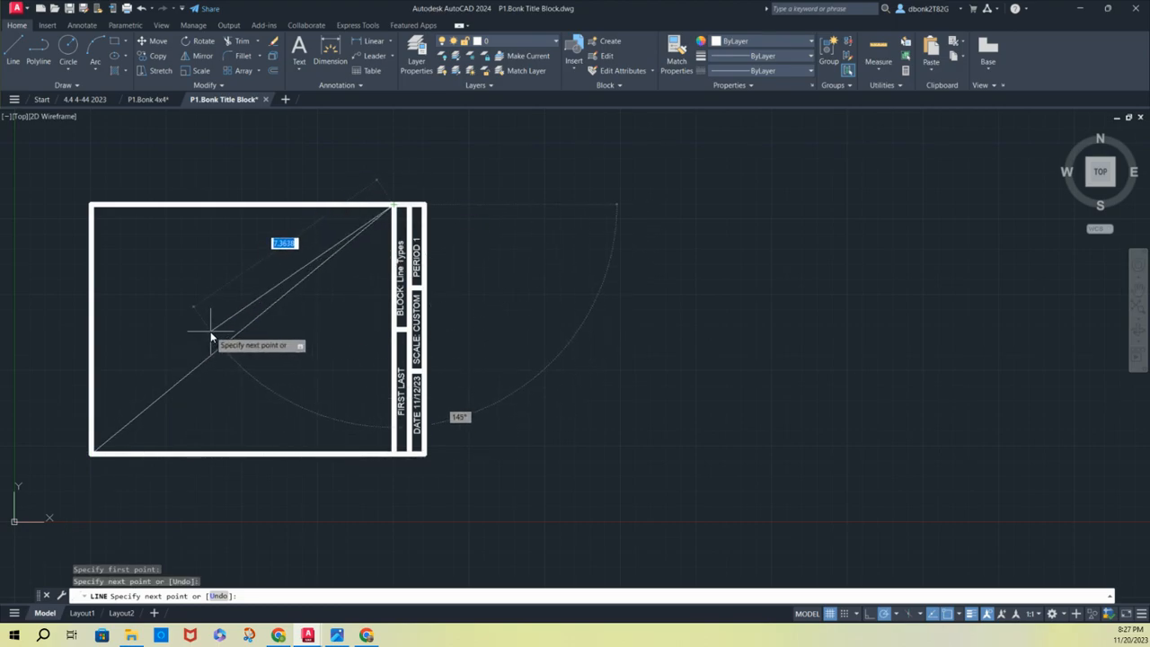
pyautogui.press('Escape')
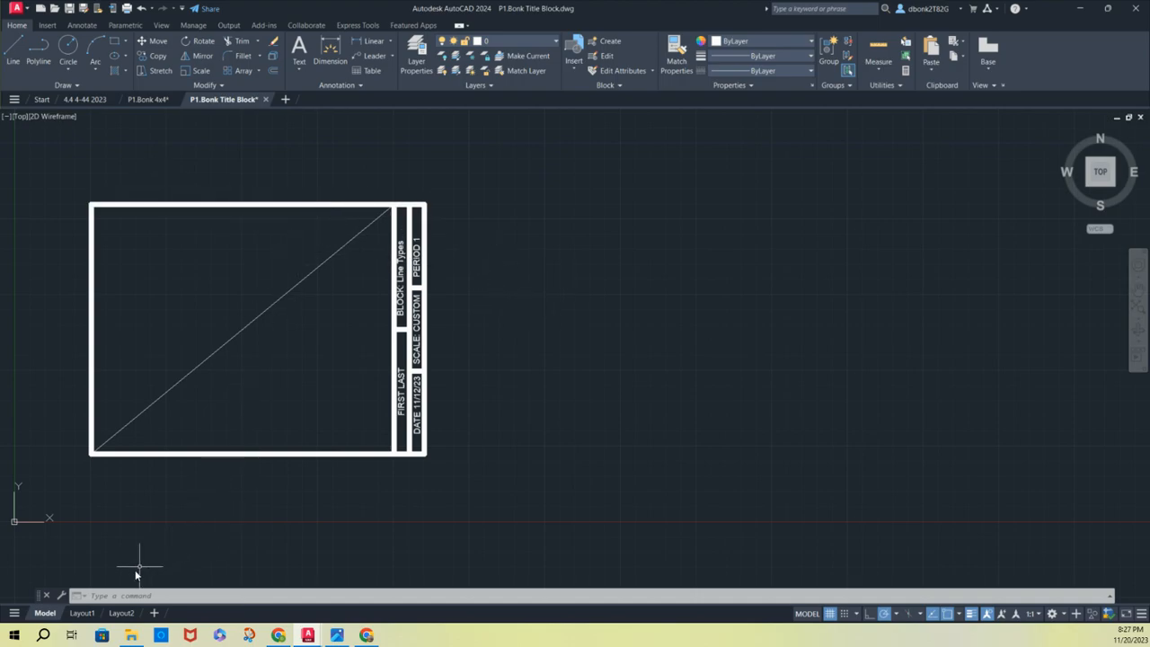
# Review the dimensioned layout in the 4x4 drawing and return to the title block drawing
pyautogui.click(151, 99)
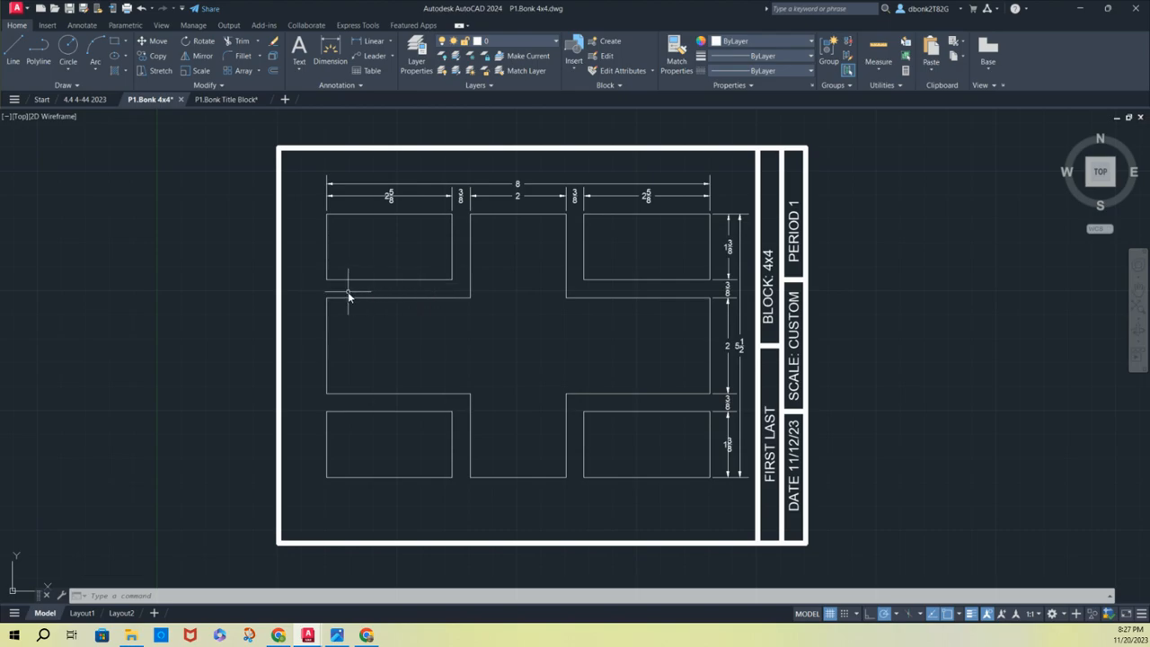
pyautogui.click(238, 99)
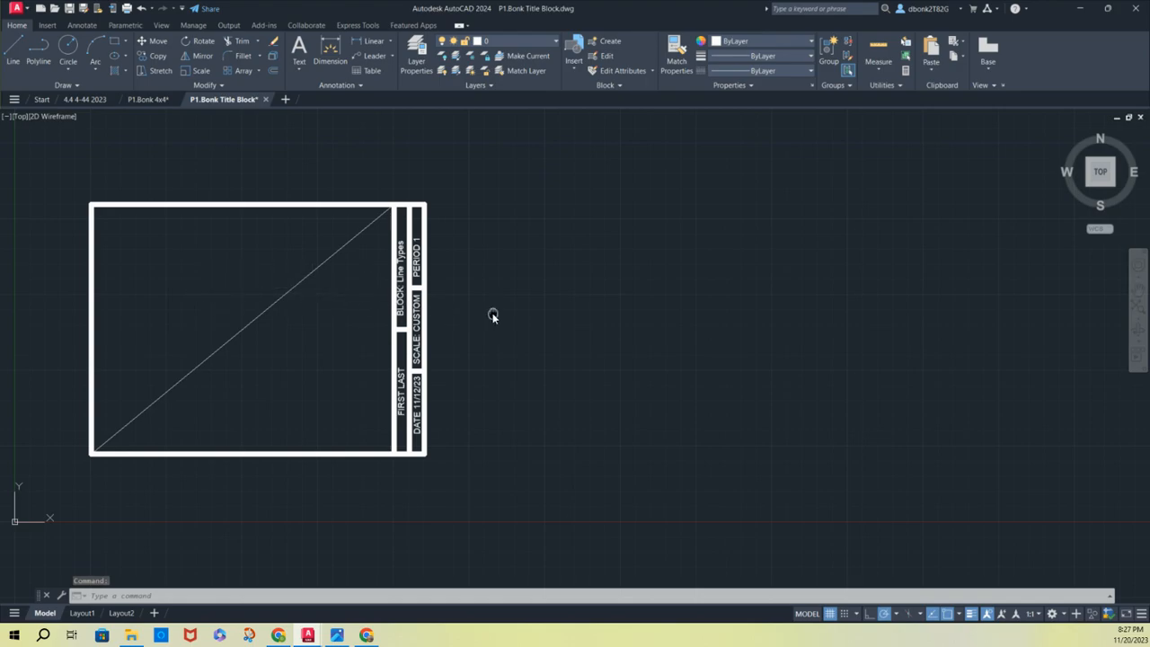
pyautogui.moveTo(492, 314)
pyautogui.mouseDown(button='middle')
pyautogui.moveTo(375, 302)
pyautogui.moveTo(431, 374)
pyautogui.moveTo(477, 374)
pyautogui.mouseUp(button='middle')
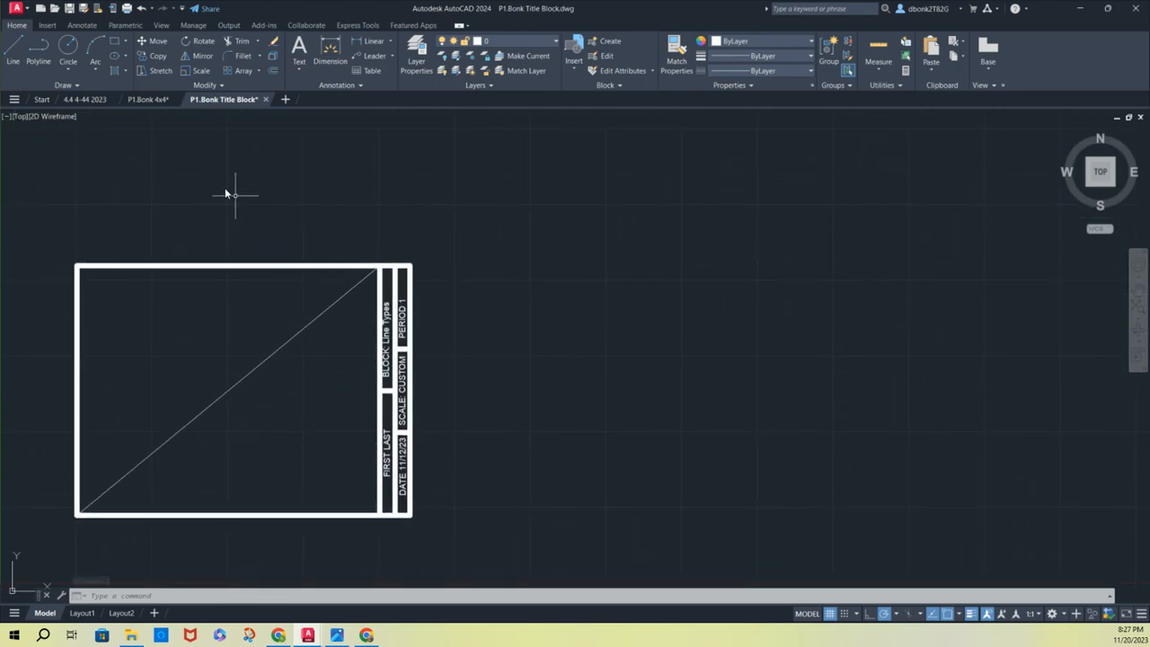
# Draw a closed rectangle of lines, 8 wide and 5.5 high, in the empty space beside the title block
pyautogui.click(12, 52)
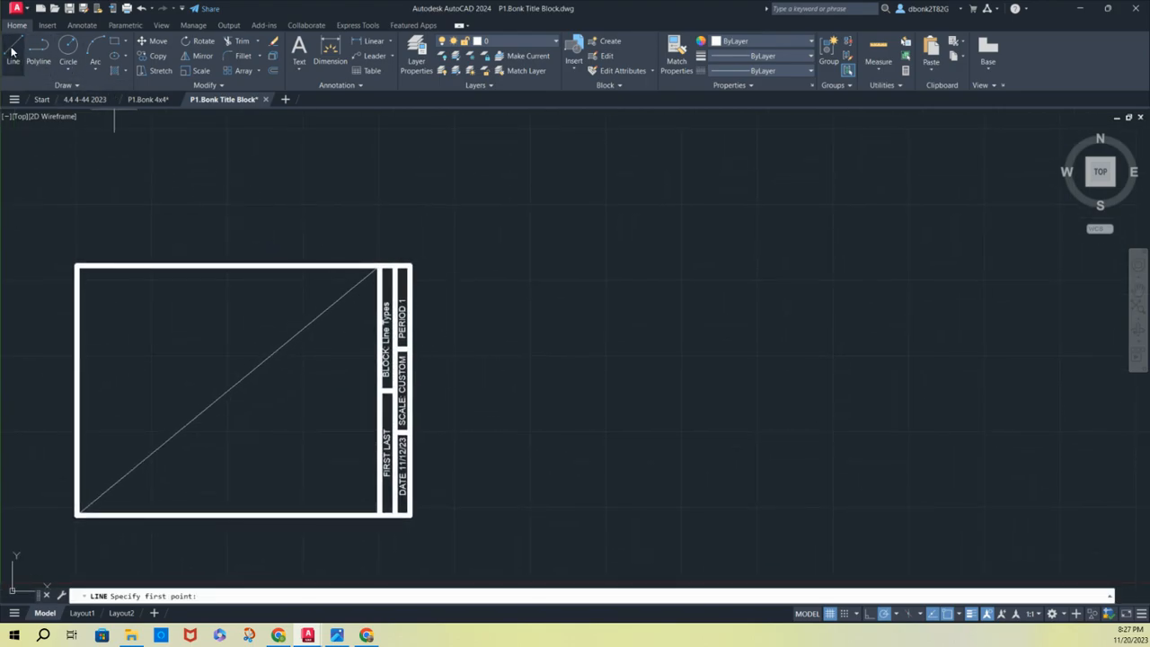
pyautogui.click(481, 498)
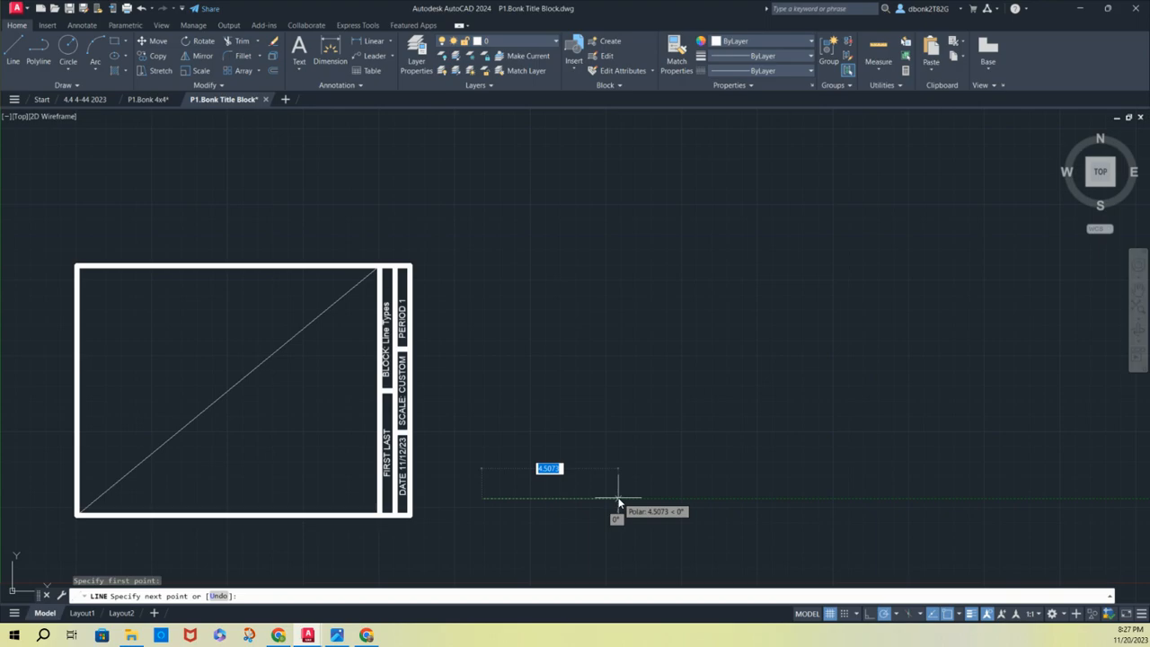
pyautogui.write('8')
pyautogui.press('Return')
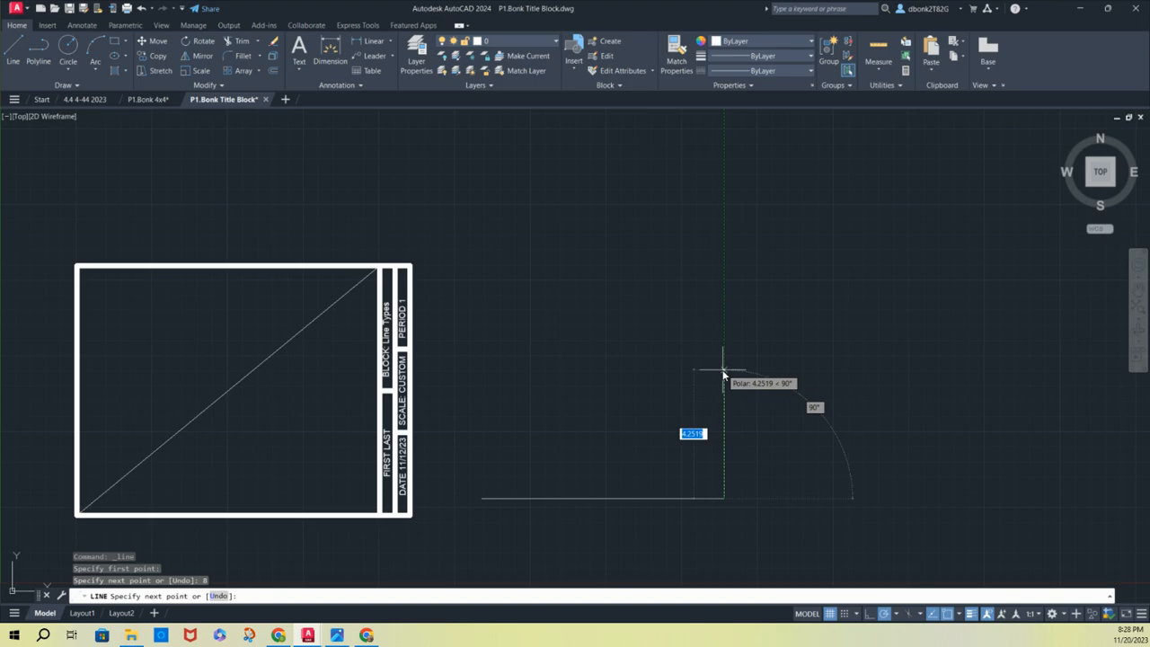
pyautogui.write('5')
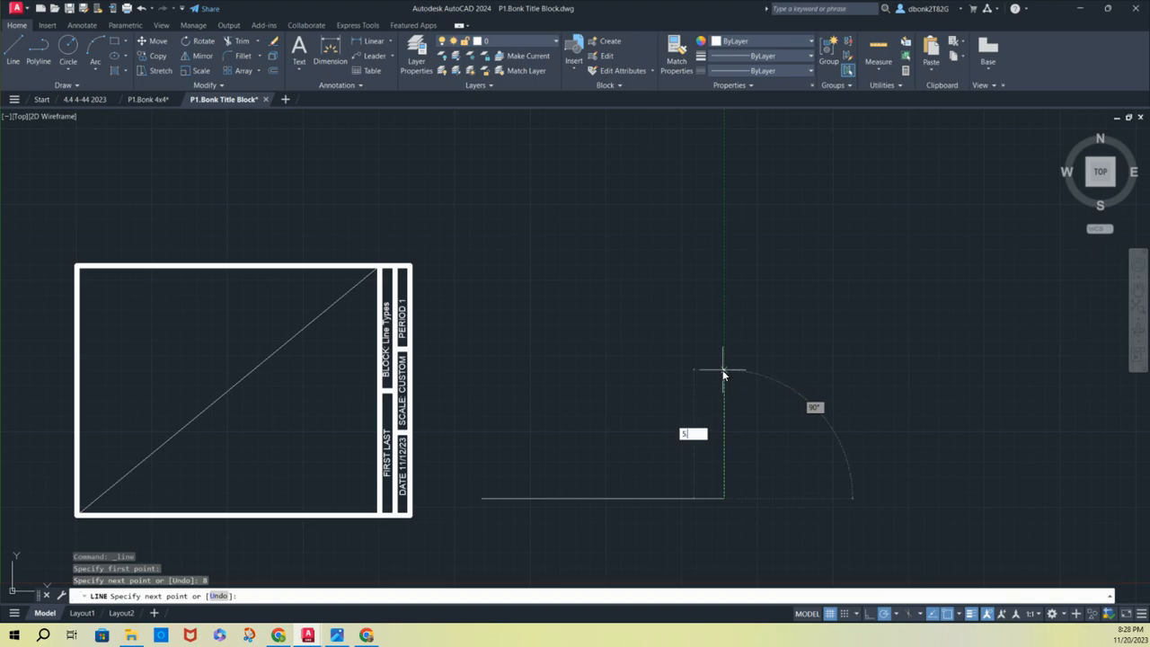
pyautogui.write('.5')
pyautogui.press('Return')
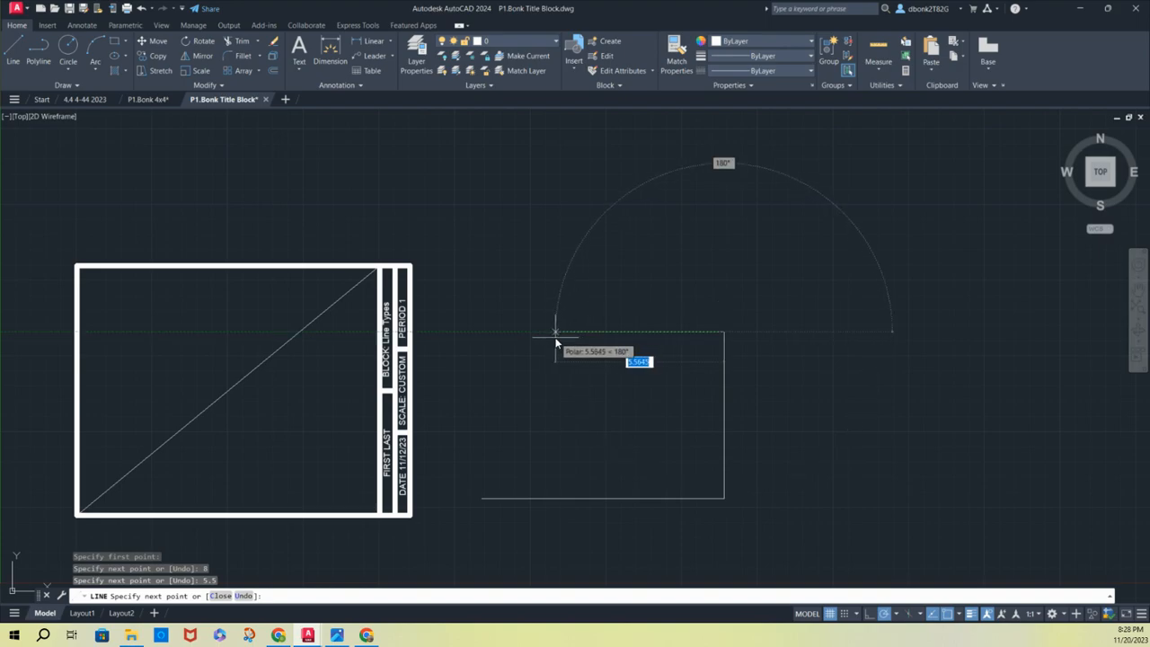
pyautogui.write('8')
pyautogui.press('Return')
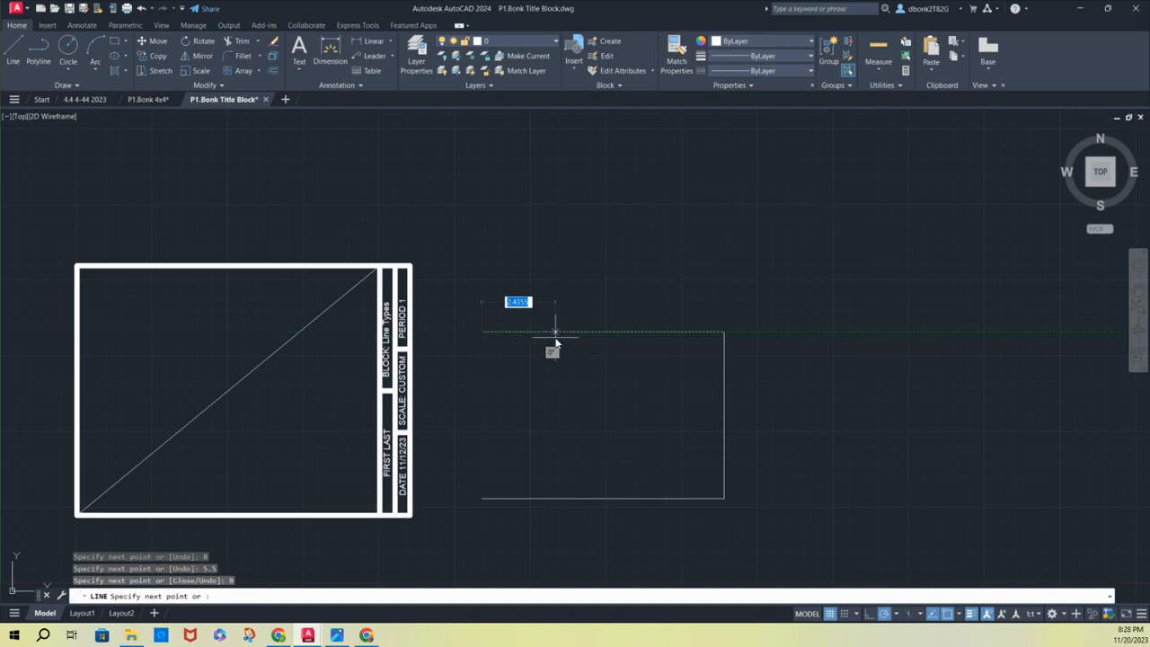
pyautogui.click(483, 503)
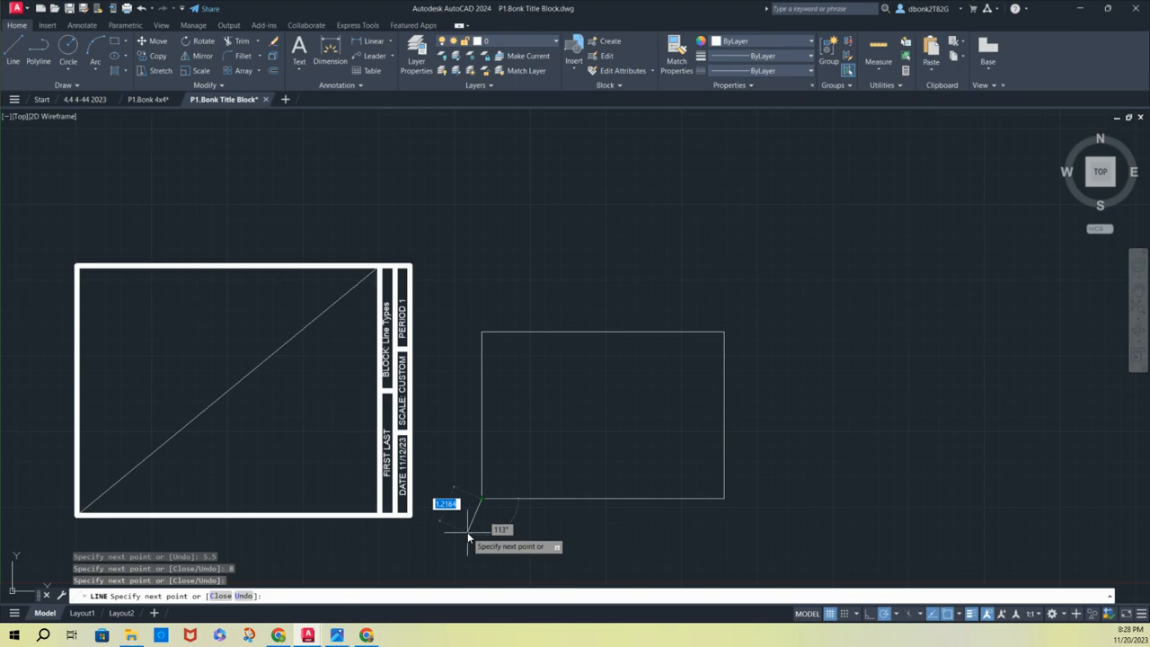
pyautogui.press('Escape')
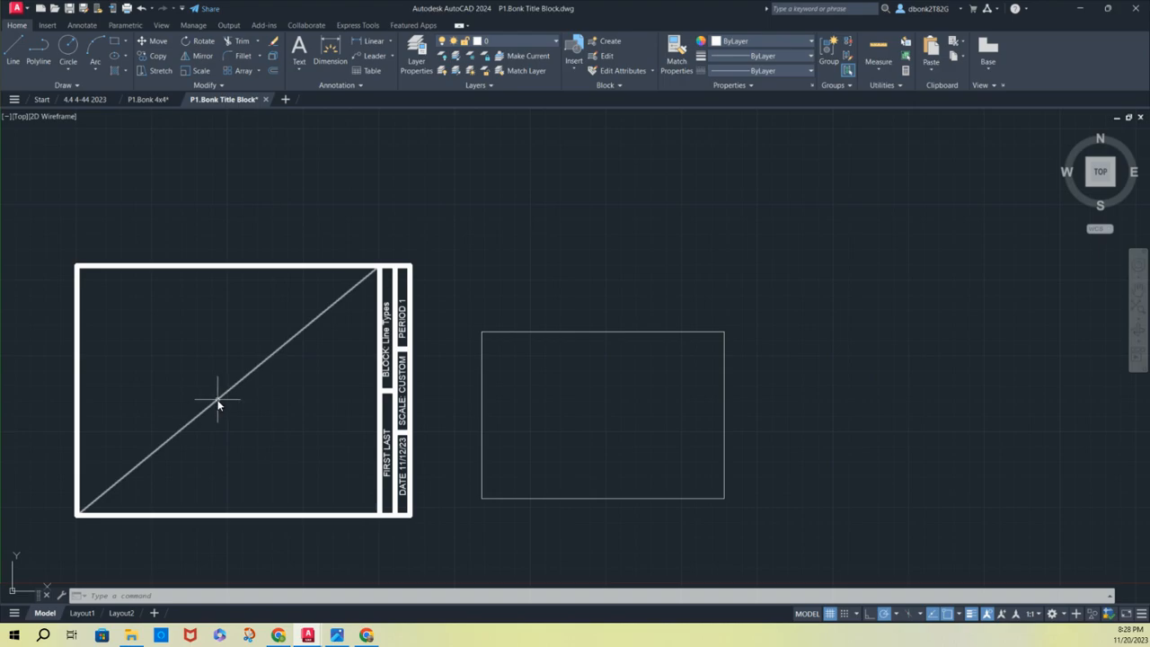
pyautogui.click(449, 305)
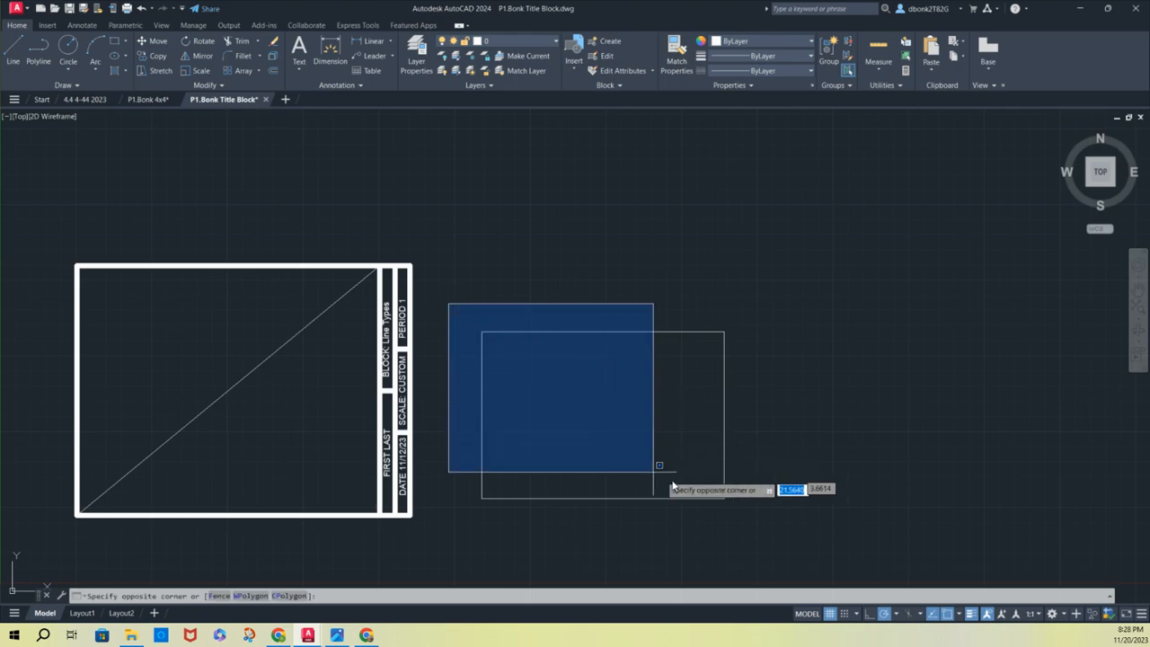
pyautogui.click(788, 536)
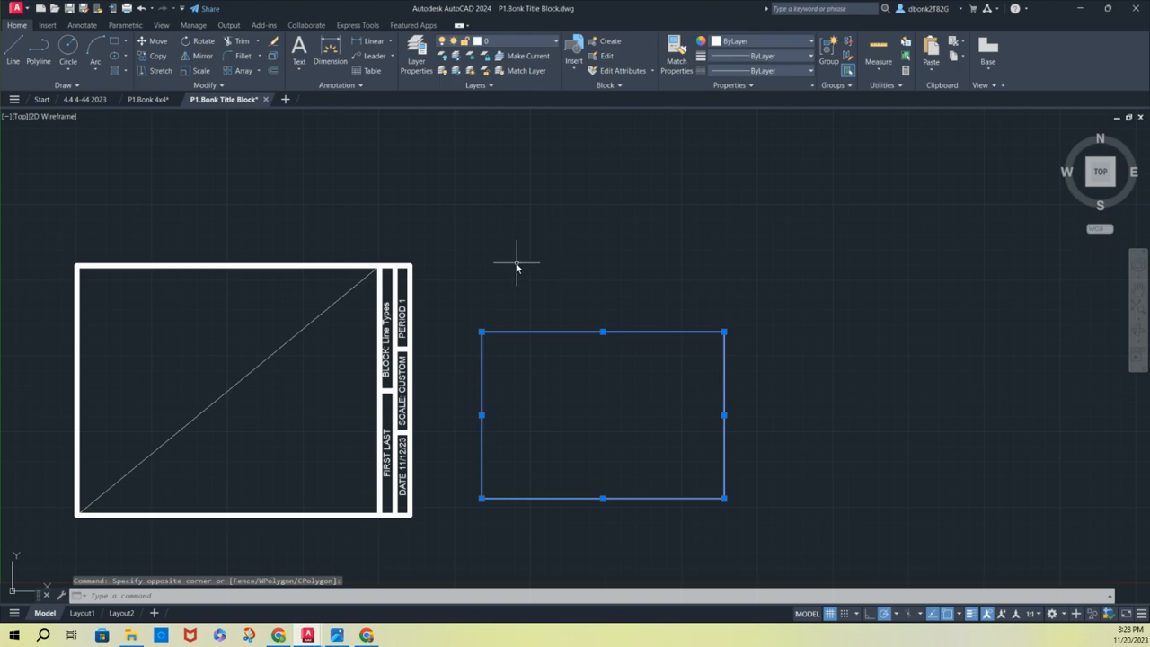
pyautogui.moveTo(518, 259)
pyautogui.mouseDown()
pyautogui.moveTo(592, 351)
pyautogui.moveTo(645, 476)
pyautogui.moveTo(635, 535)
pyautogui.moveTo(706, 475)
pyautogui.moveTo(745, 386)
pyautogui.moveTo(745, 333)
pyautogui.moveTo(713, 293)
pyautogui.moveTo(547, 334)
pyautogui.moveTo(459, 436)
pyautogui.mouseUp()
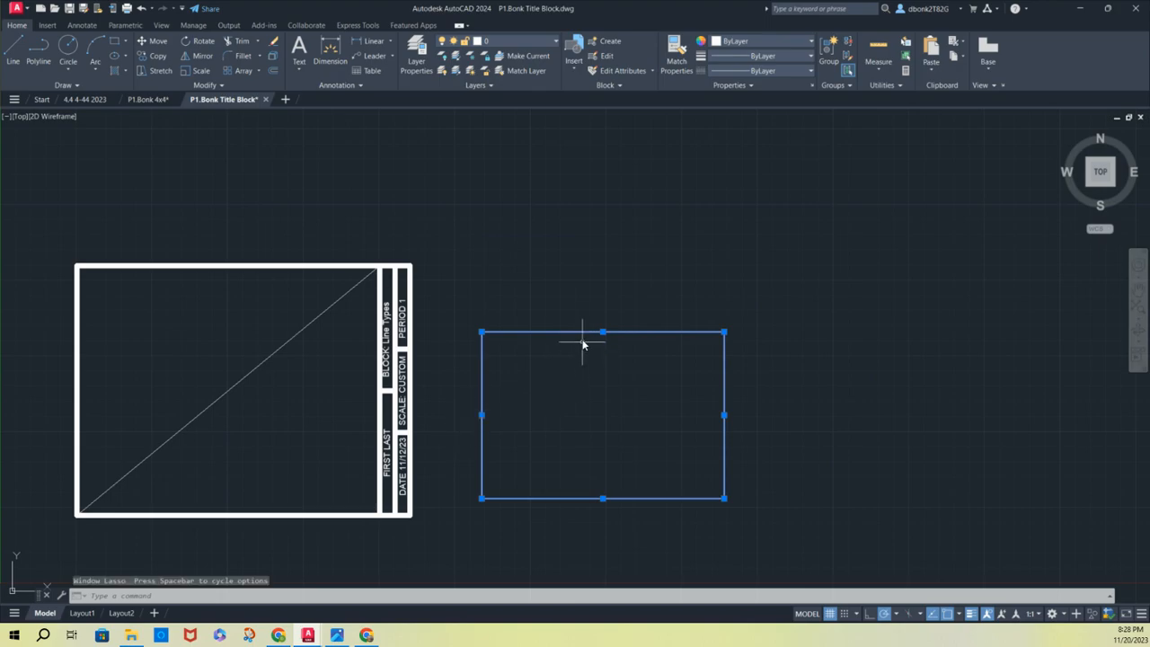
pyautogui.press('Escape')
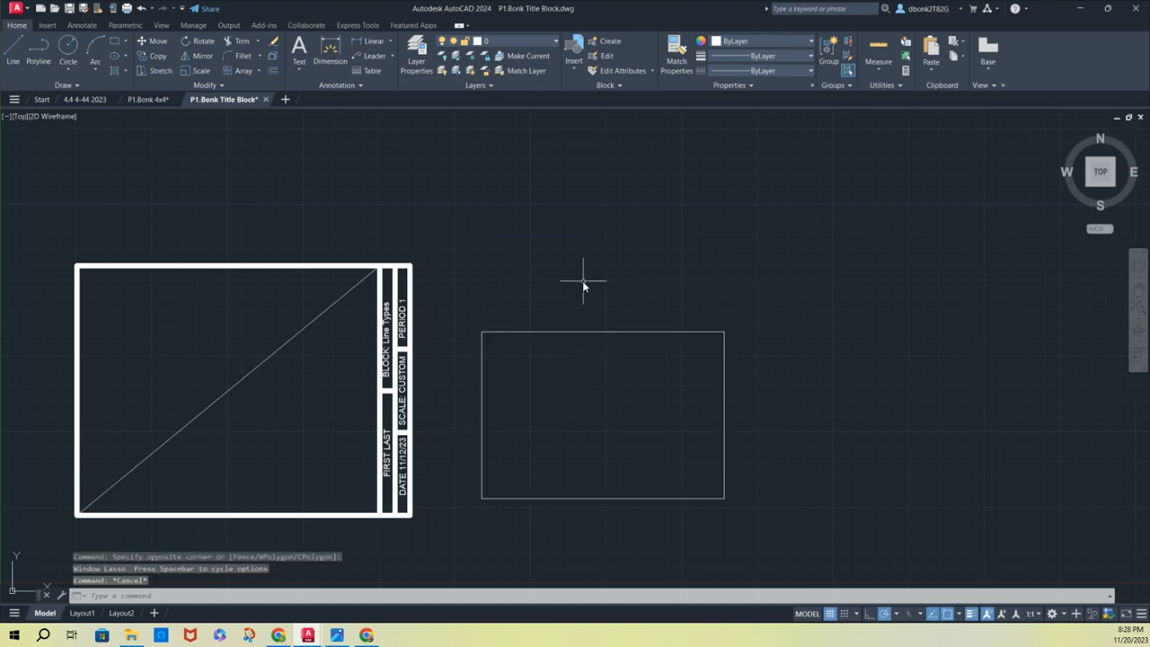
# Move the rectangle by its center onto the midpoint of the diagonal guide line, and delete the guide line
pyautogui.click(465, 308)
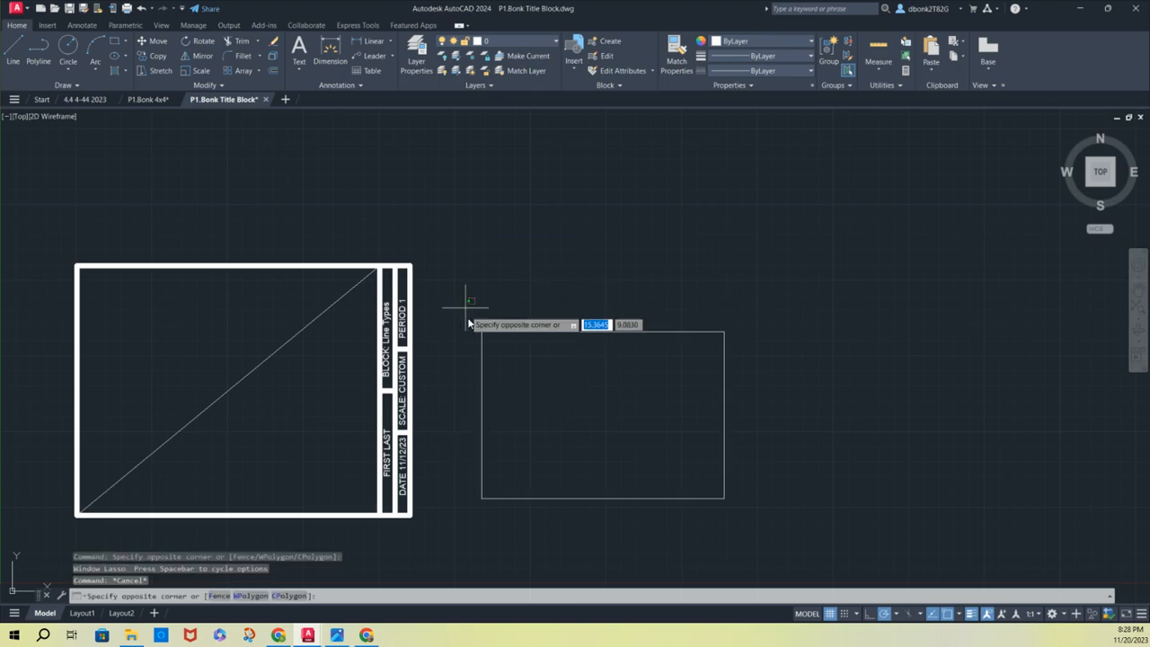
pyautogui.click(755, 531)
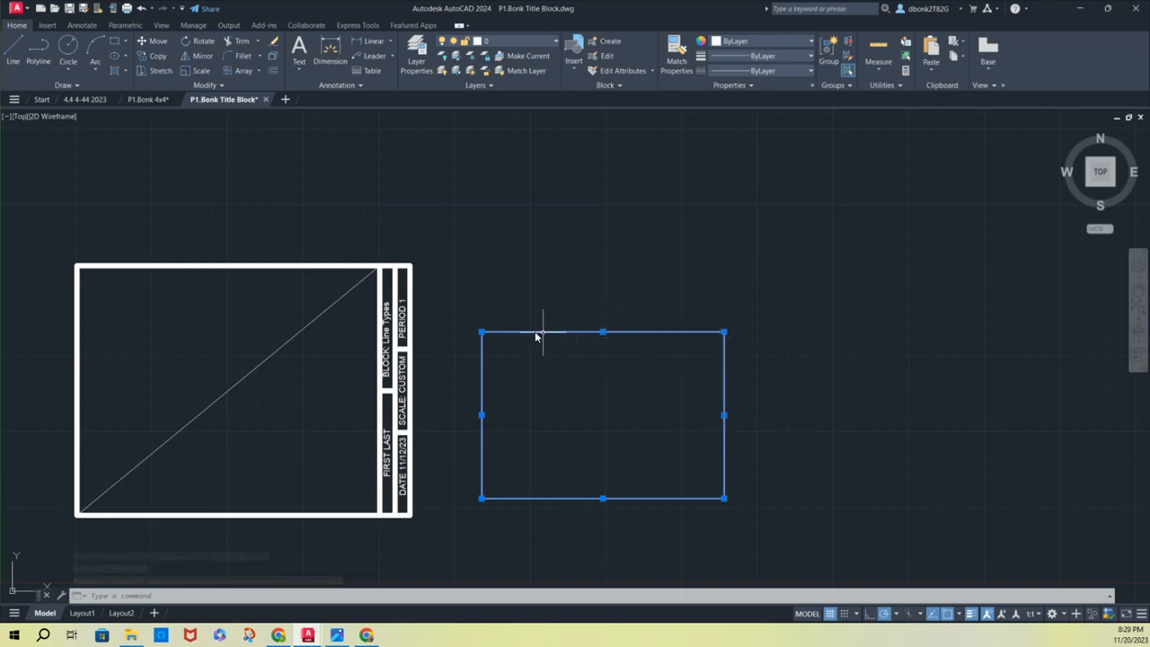
pyautogui.click(152, 41)
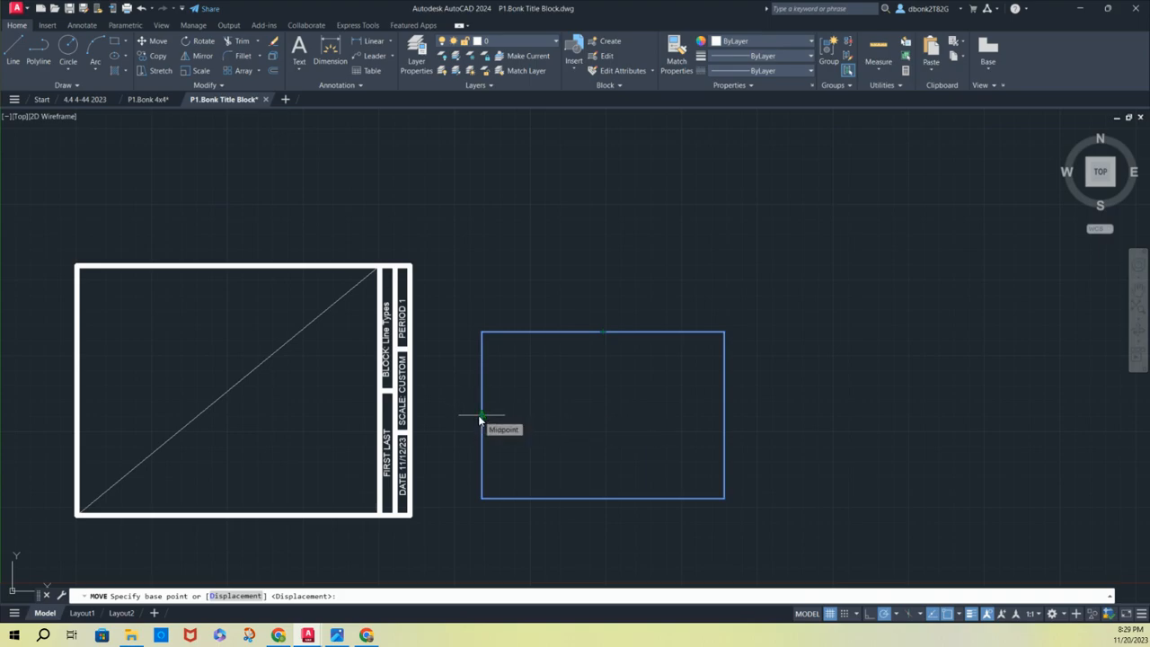
pyautogui.click(606, 417)
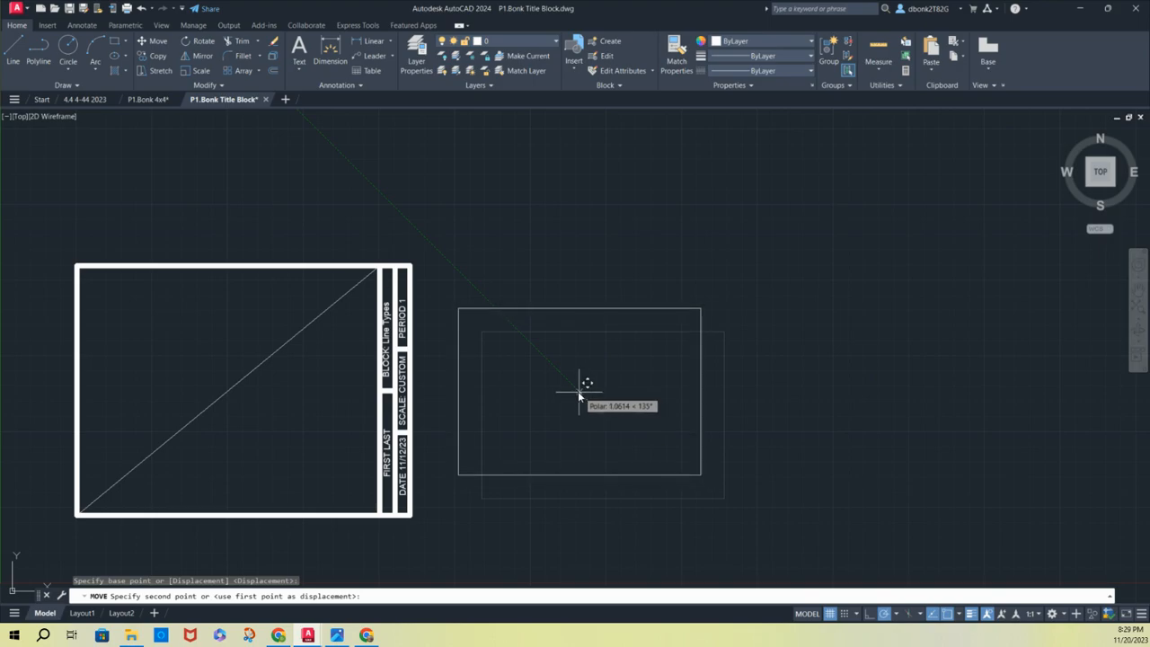
pyautogui.click(229, 392)
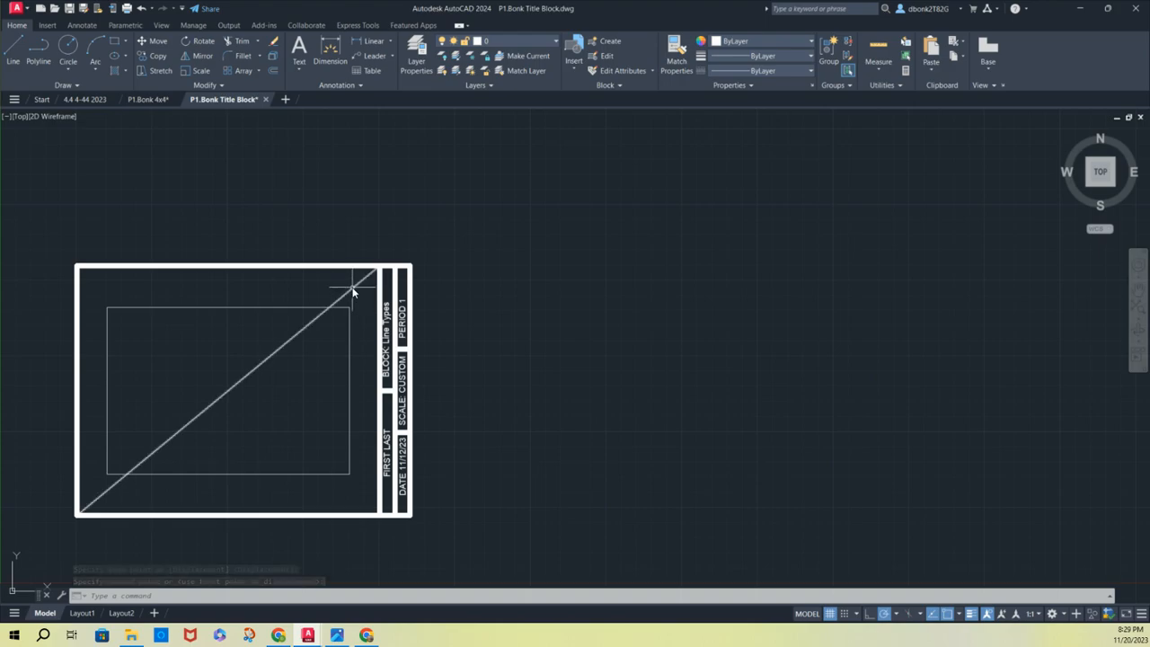
pyautogui.click(354, 288)
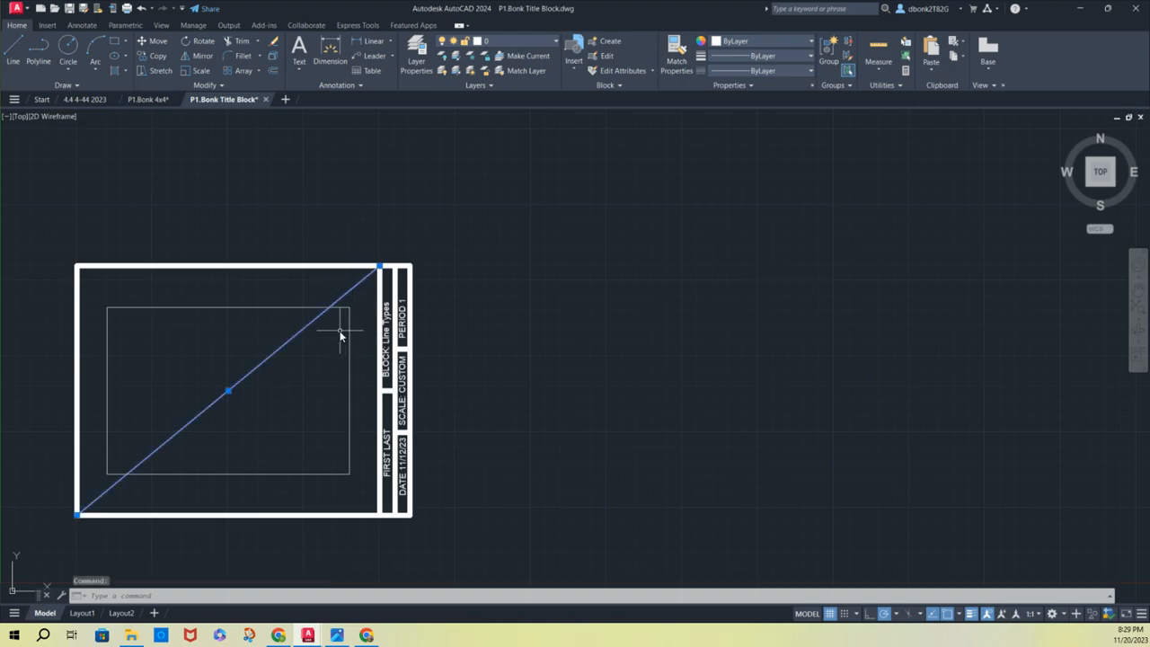
pyautogui.press('Delete')
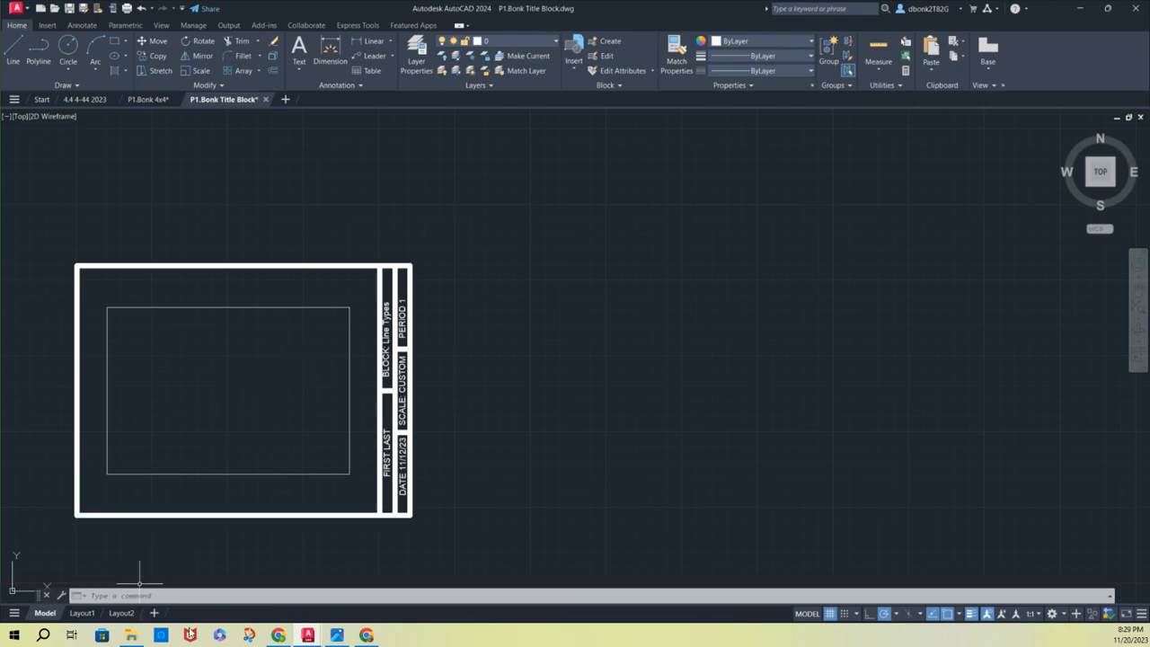
# Check the dimensions in the 4.44.png reference image and return to the title block drawing
pyautogui.click(335, 634)
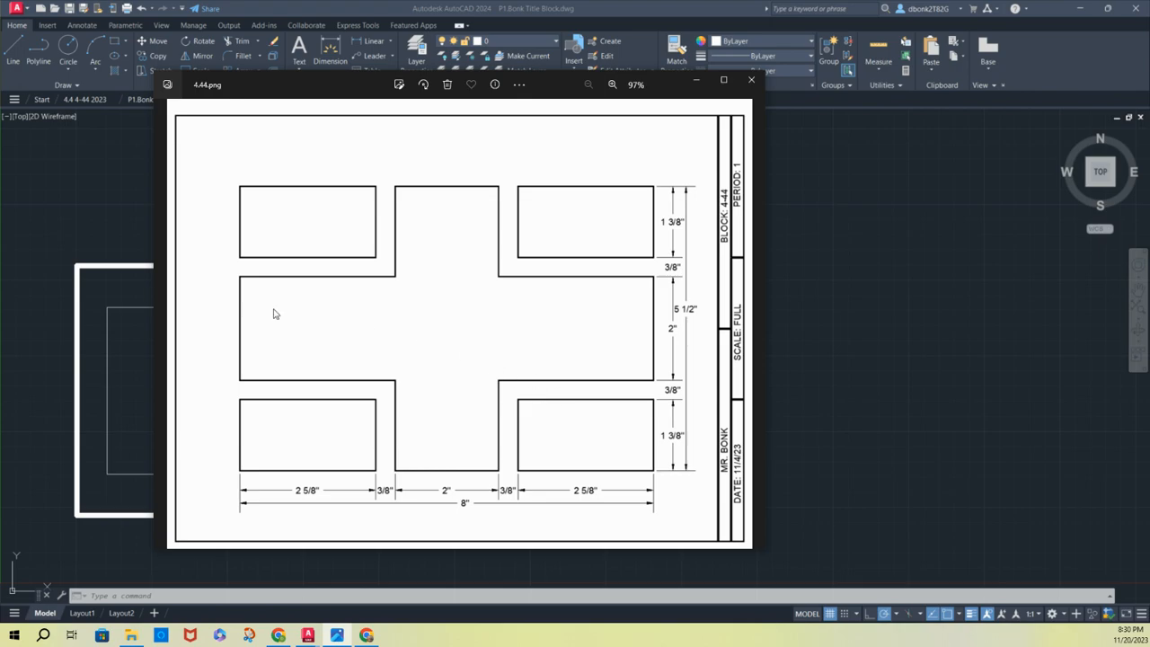
pyautogui.click(135, 241)
pyautogui.moveTo(220, 316); pyautogui.dragTo(323, 310, button='middle')
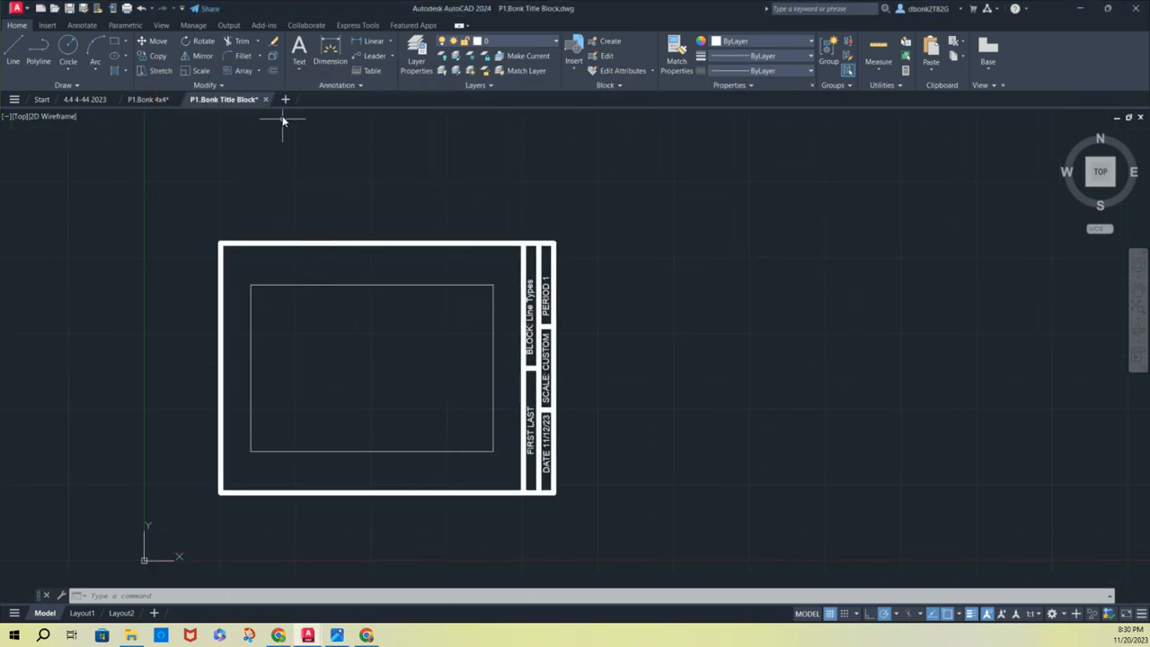
# Offset the rectangle's top and bottom edges inward by 1-3/8
pyautogui.click(272, 71)
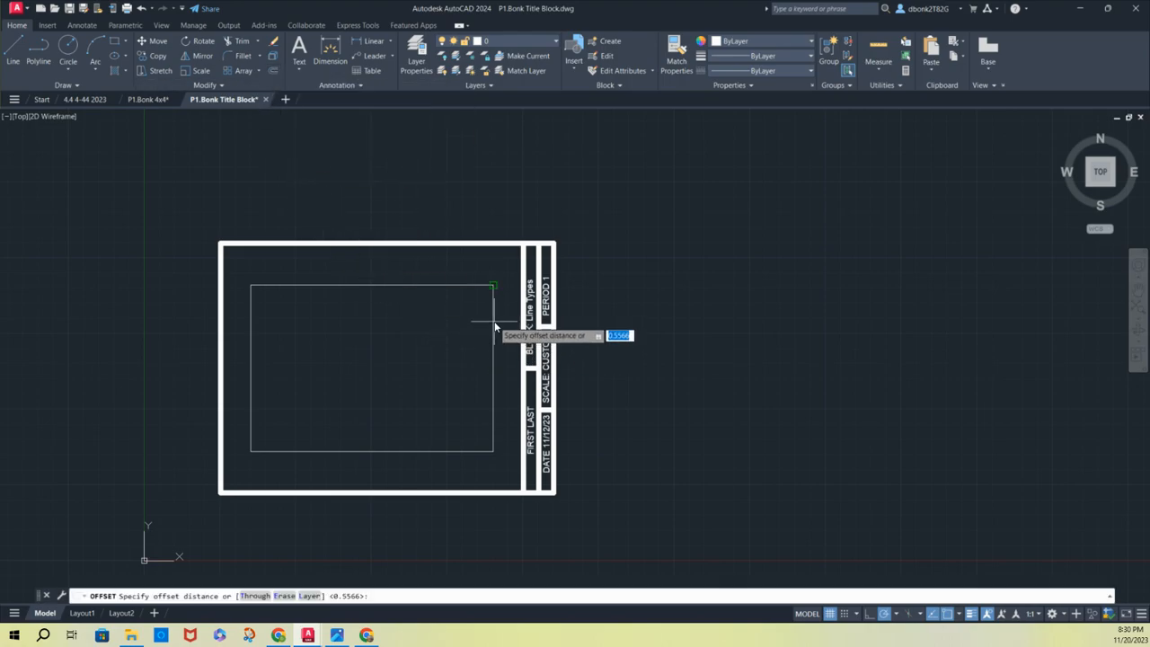
pyautogui.click(460, 289)
pyautogui.click(460, 289)
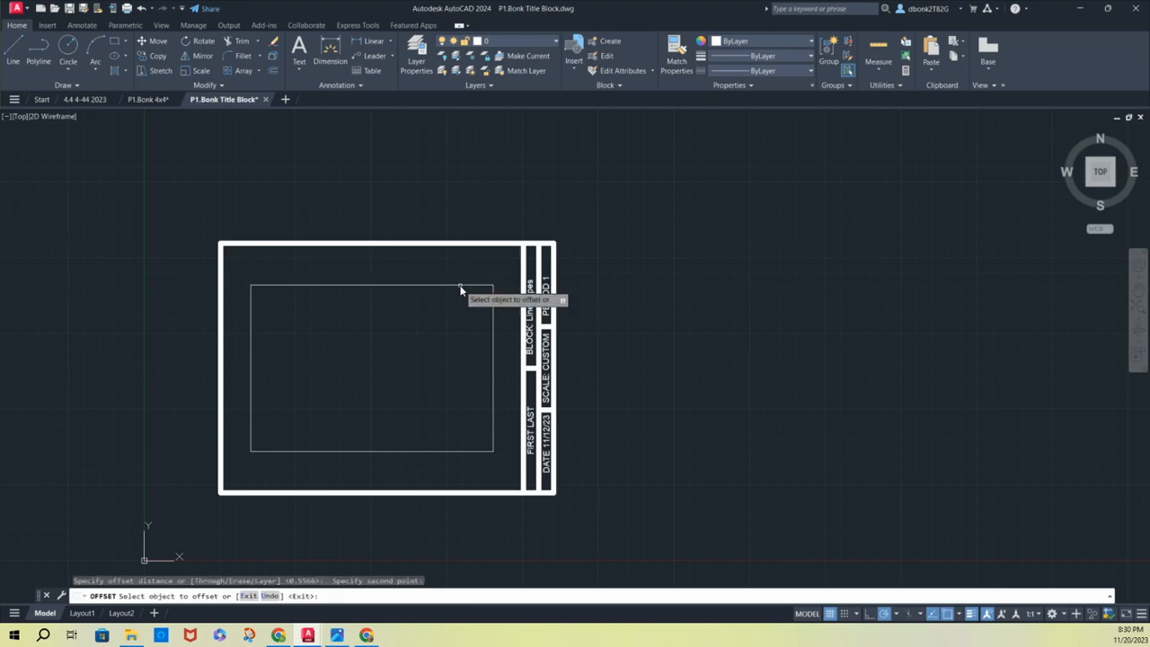
pyautogui.click(460, 287)
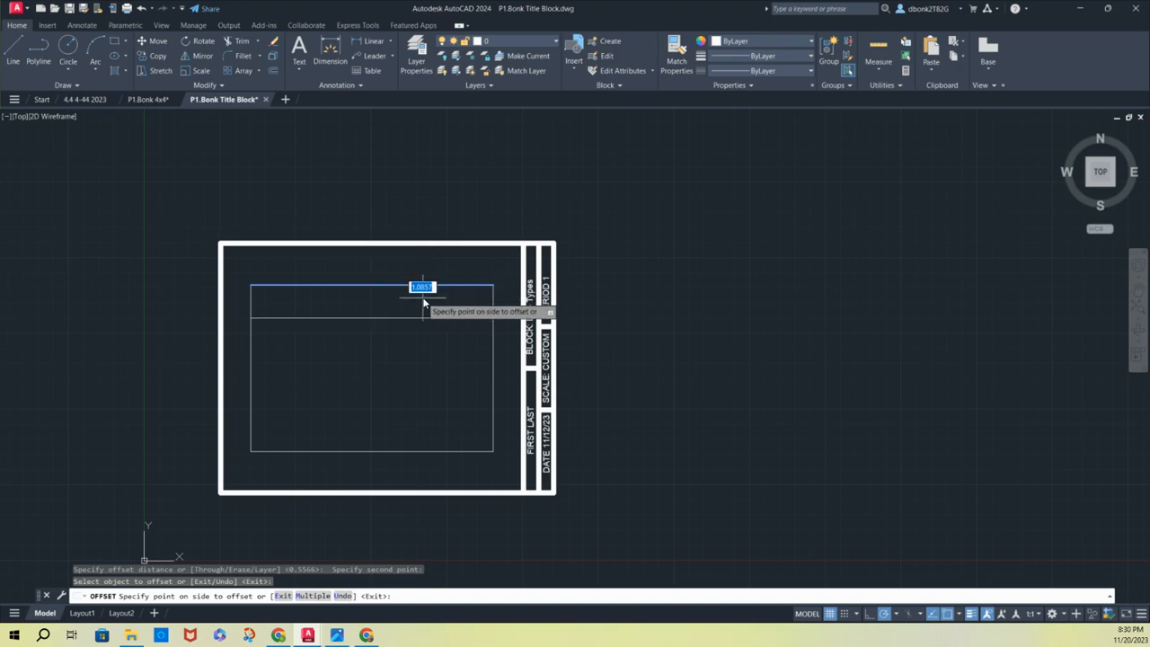
pyautogui.write('1-3/8')
pyautogui.press('Return')
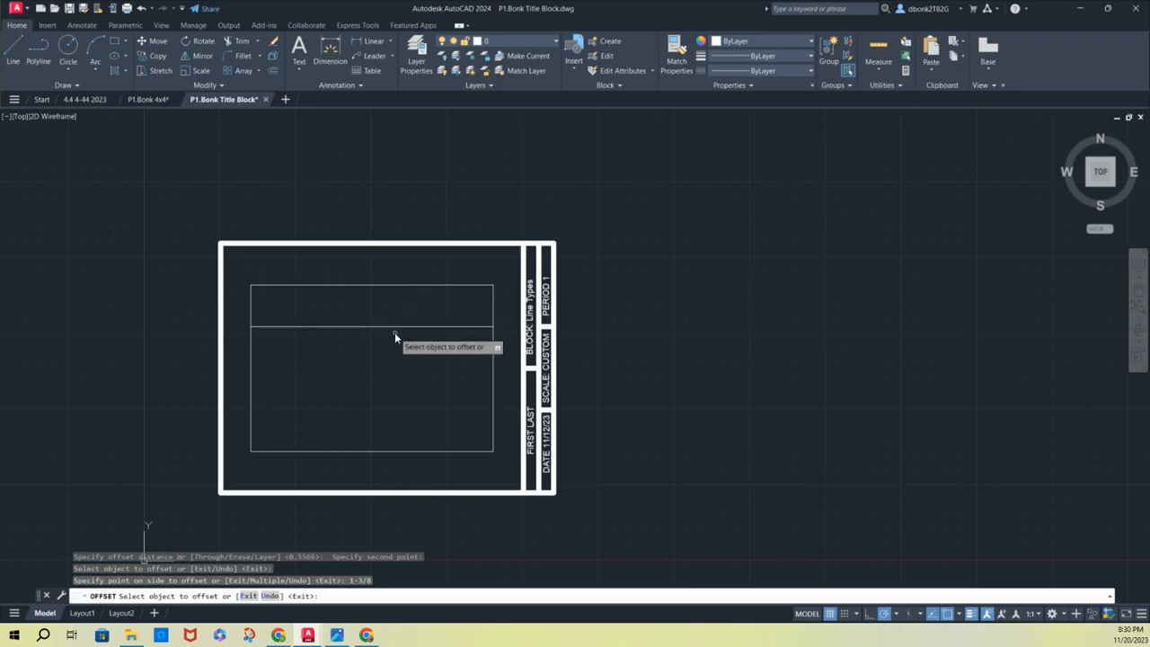
pyautogui.click(428, 448)
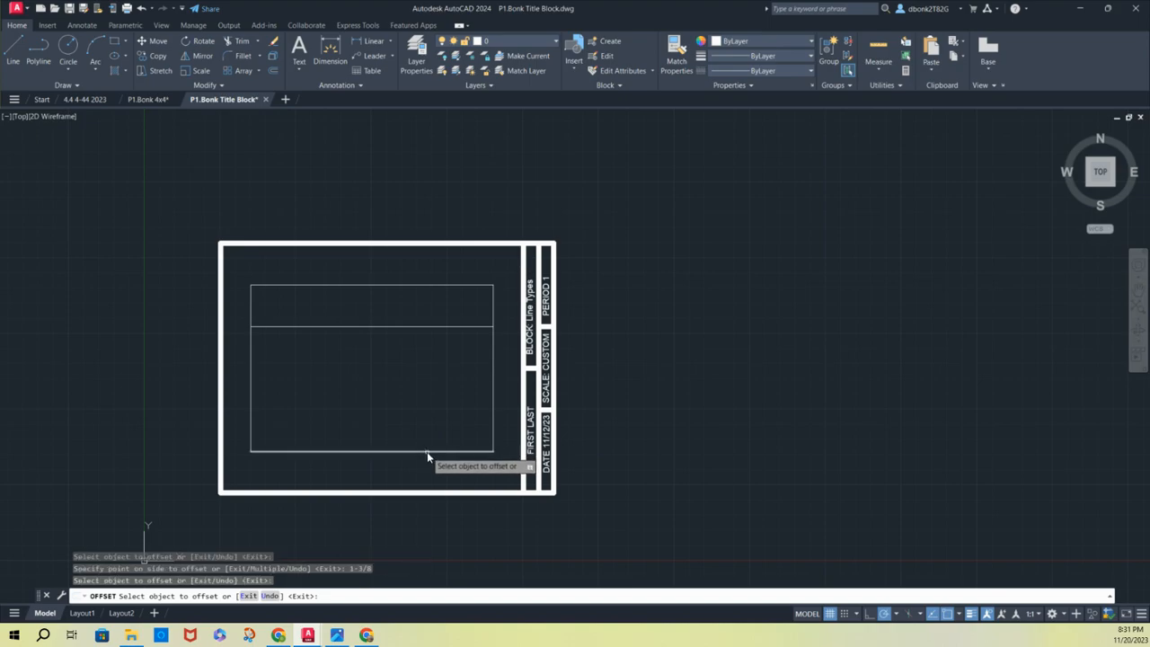
pyautogui.click(427, 451)
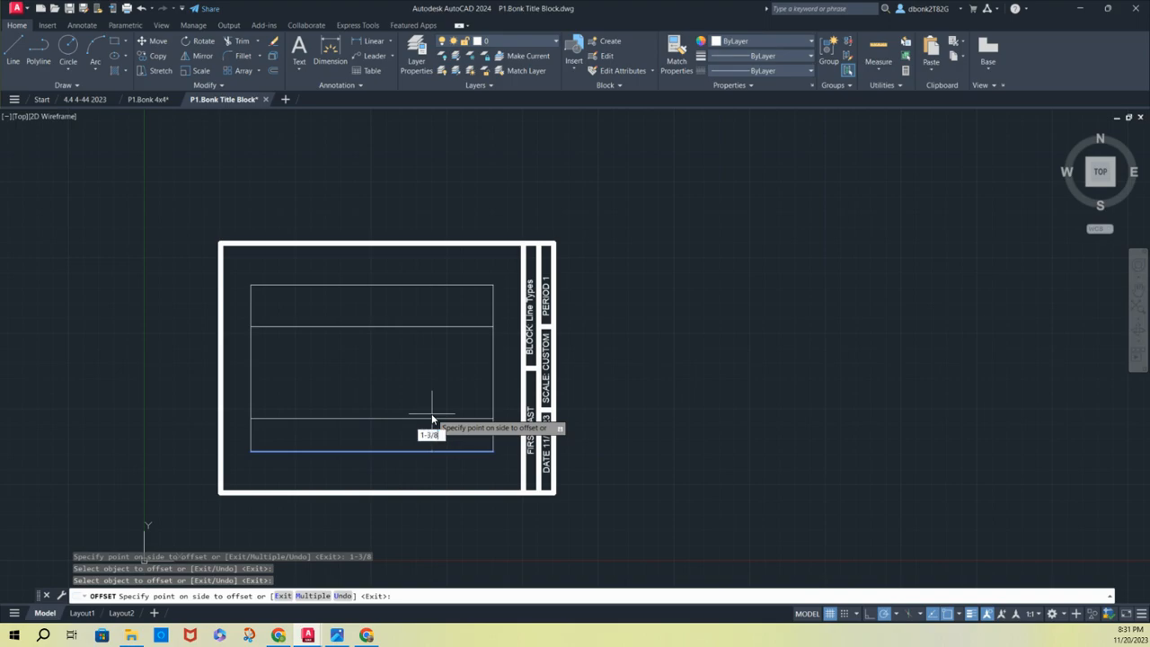
pyautogui.click(431, 416)
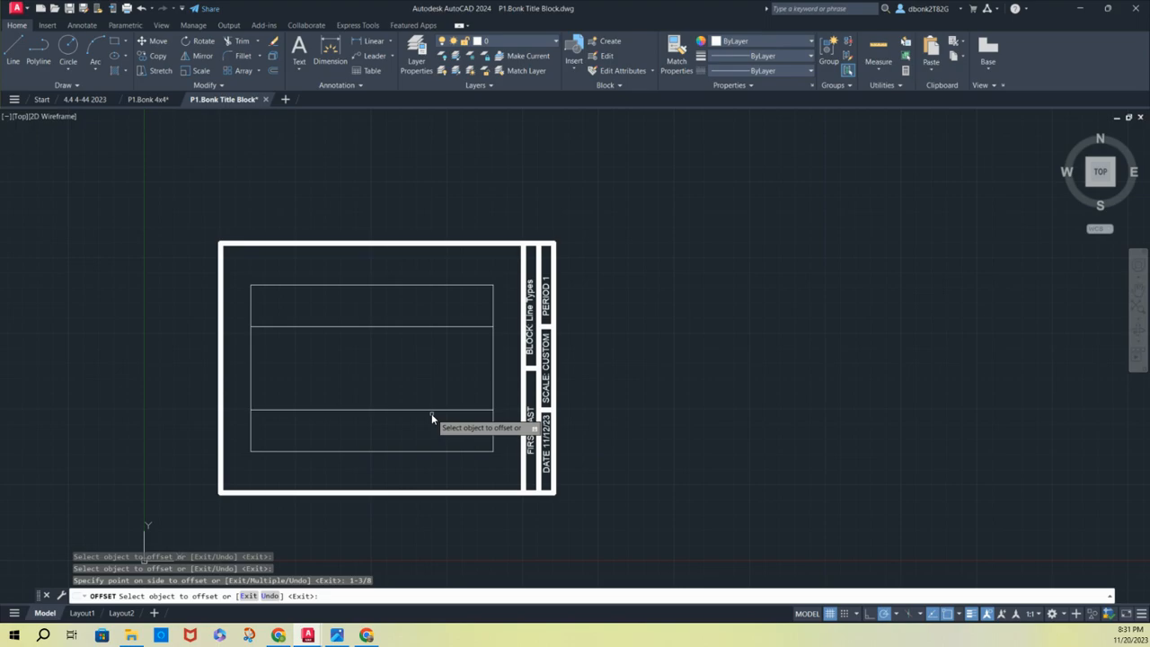
# Offset the rectangle's right edge inward by 2-5/8
pyautogui.click(493, 372)
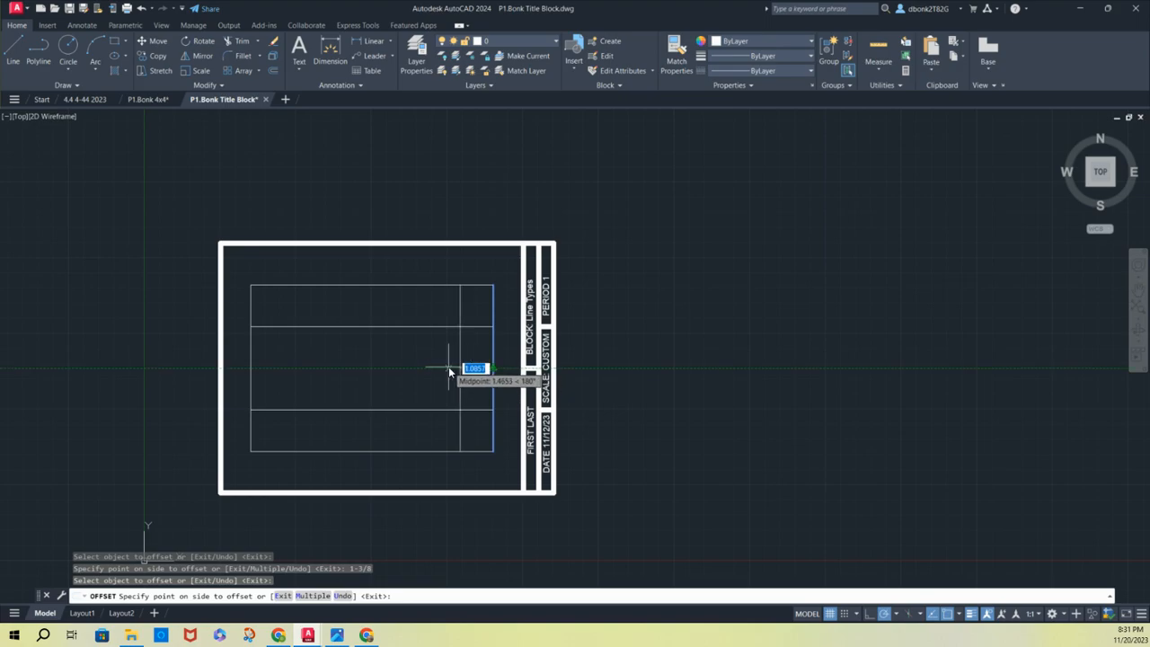
pyautogui.write('2-5/8')
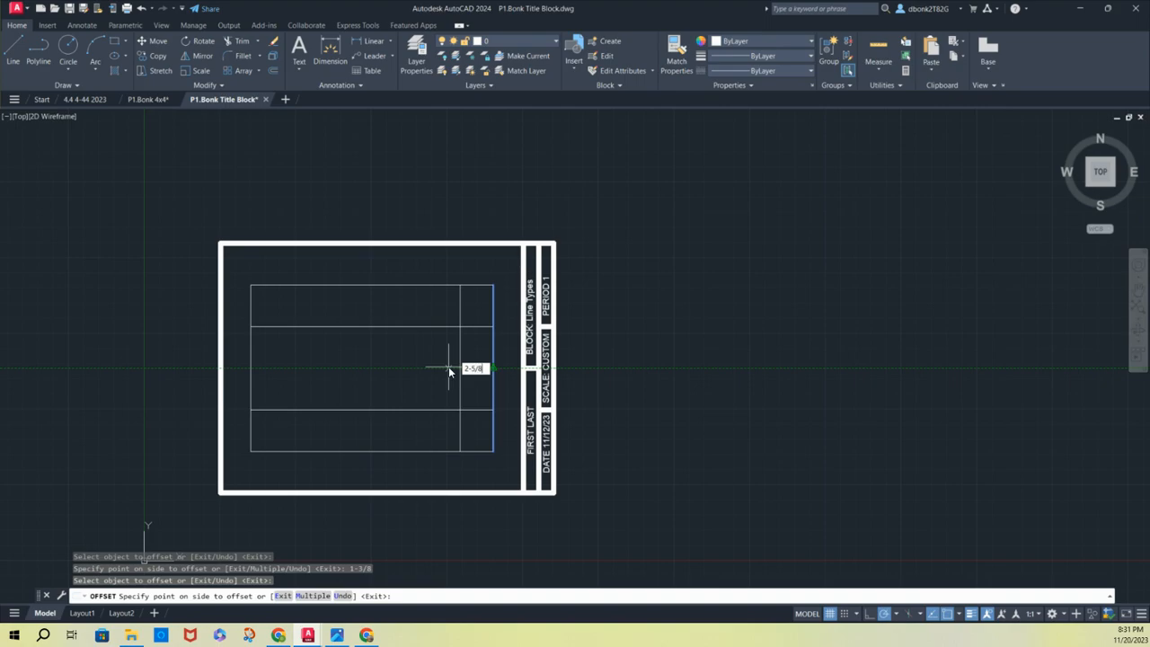
pyautogui.press('Return')
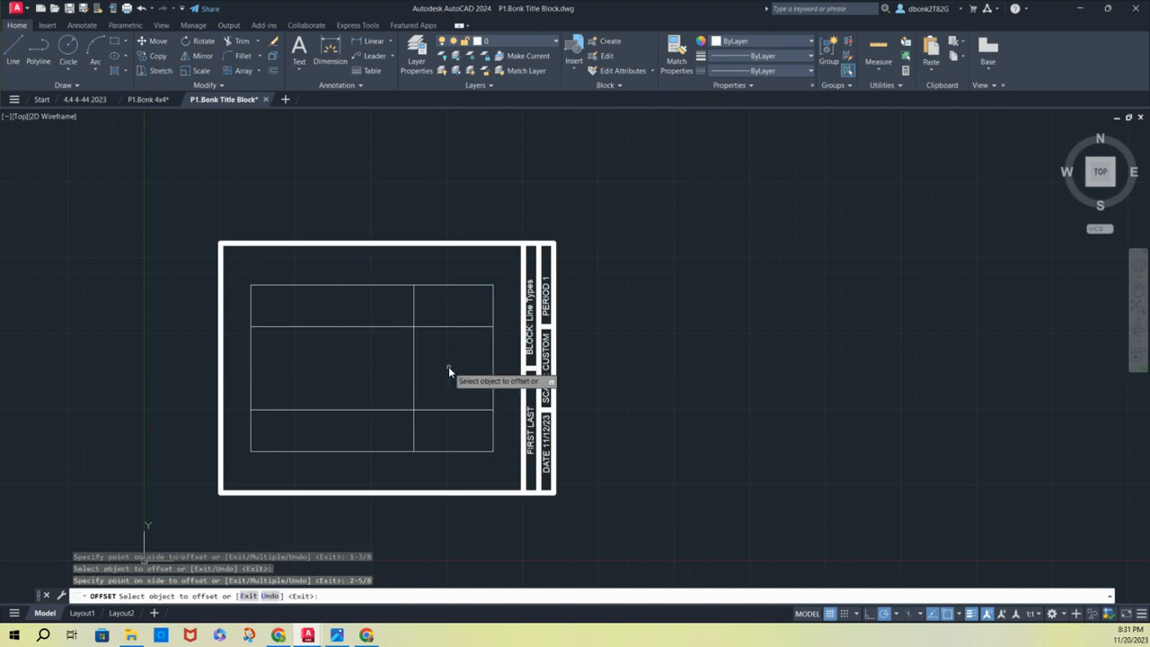
# Offset the inner rectangle's left edge inward by 2-5/8
pyautogui.click(251, 350)
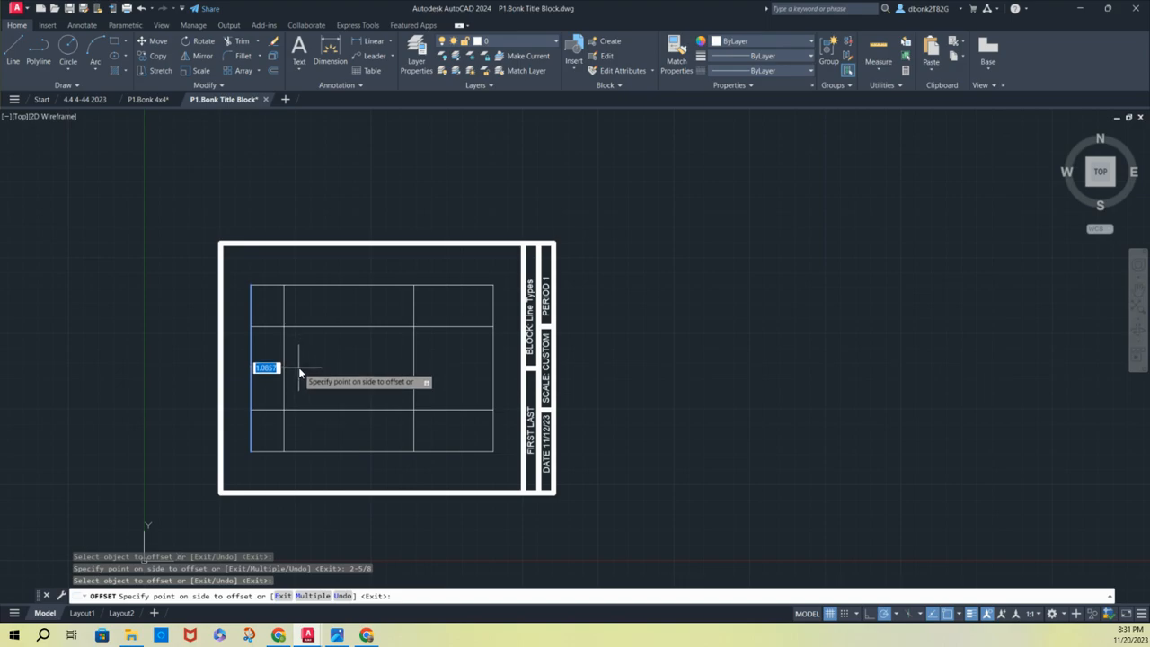
pyautogui.write('2-5/8')
pyautogui.press('Return')
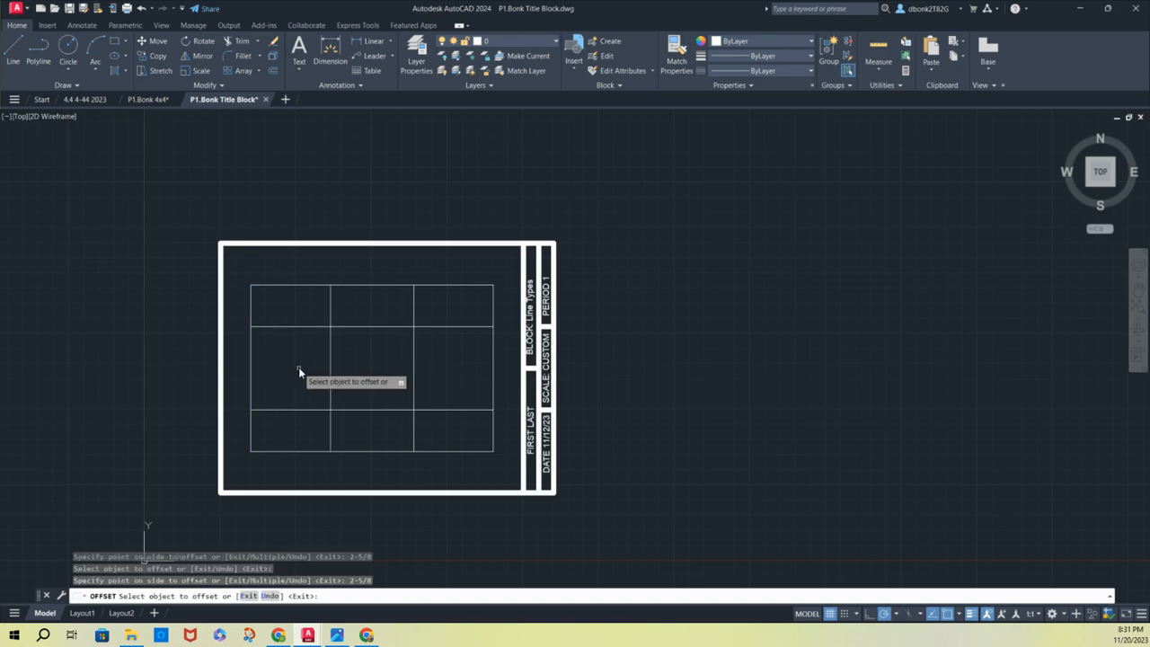
# Trim the middle segments of the upper and lower horizontal lines between the two inner vertical lines
pyautogui.click(235, 43)
pyautogui.click(359, 316)
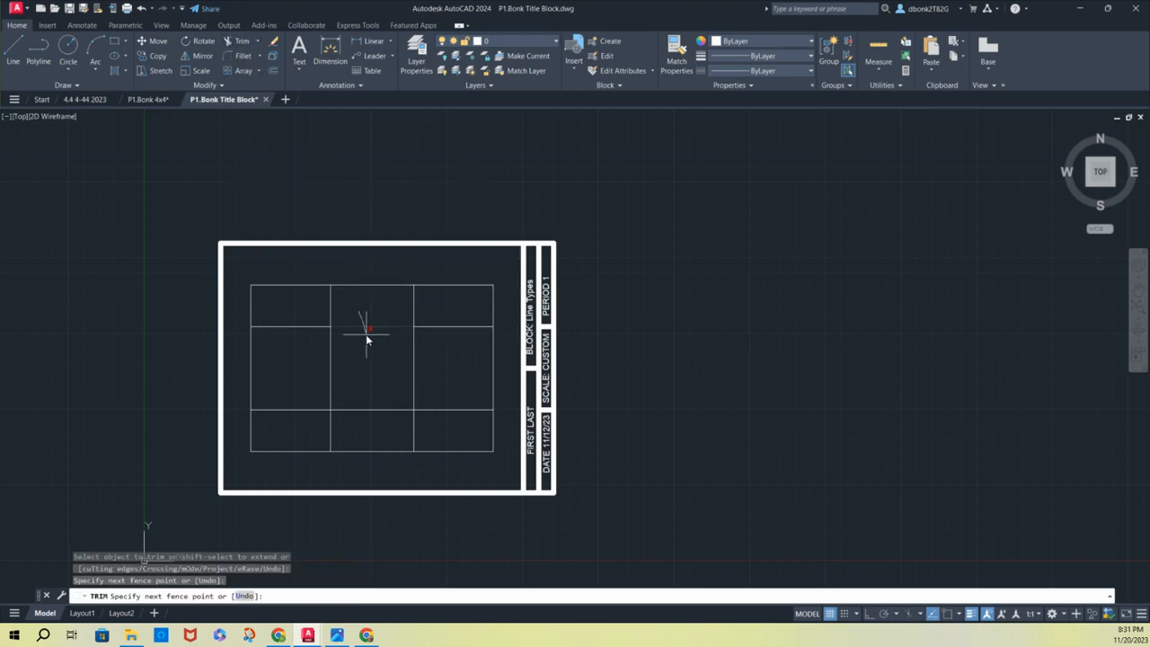
pyautogui.click(365, 334)
pyautogui.press('Return')
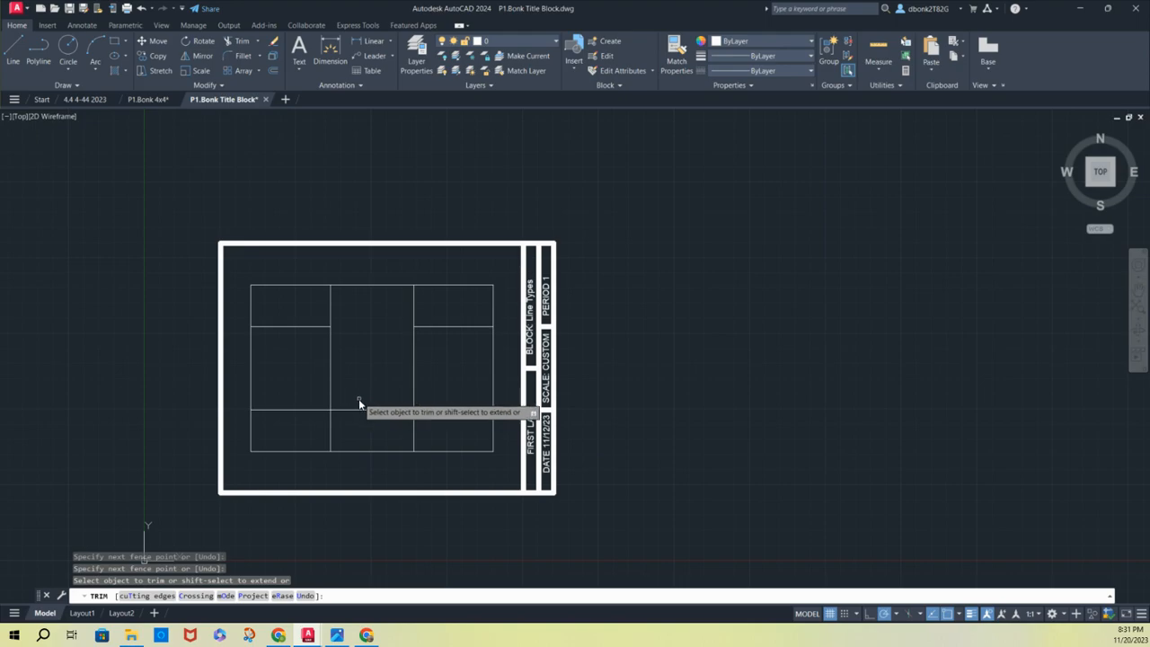
pyautogui.click(358, 398)
pyautogui.click(367, 418)
# Trim the middle segments of both inner vertical lines, leaving a small rectangle in each corner
pyautogui.click(397, 379)
pyautogui.click(428, 376)
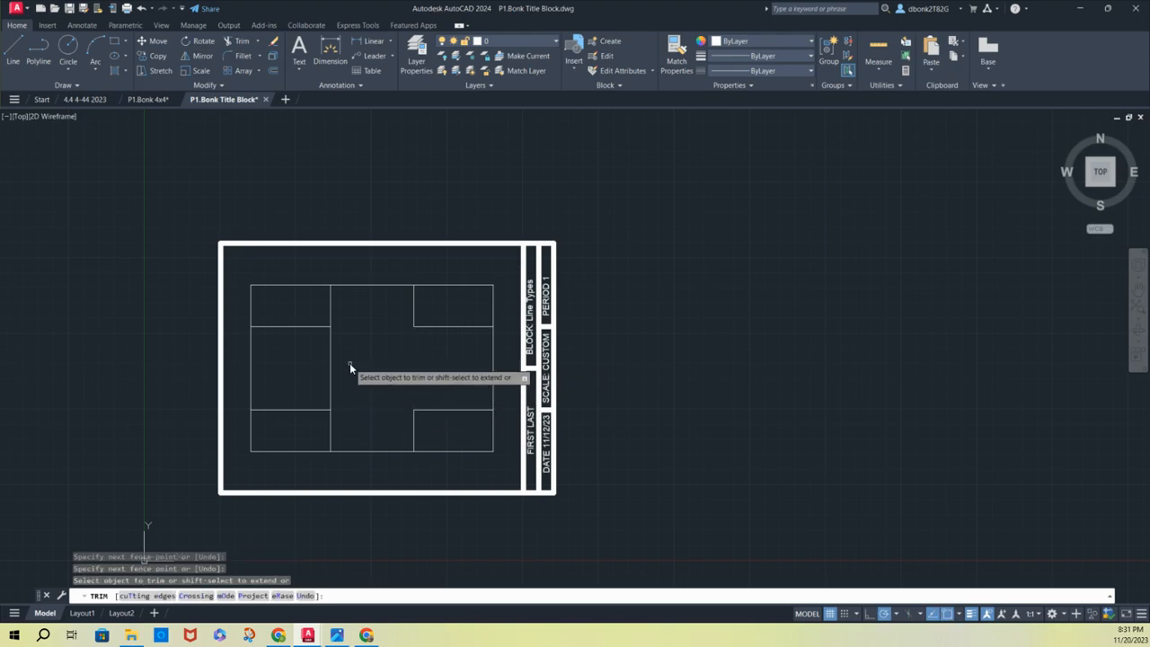
pyautogui.click(349, 363)
pyautogui.click(321, 359)
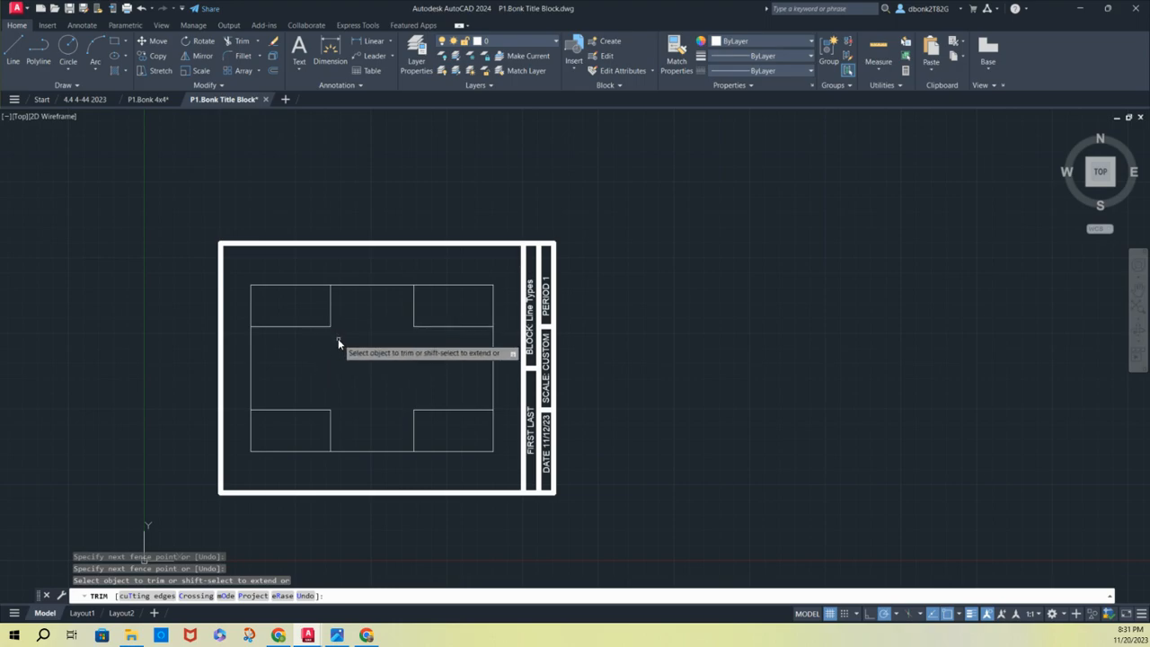
pyautogui.scroll(2, 338, 338)
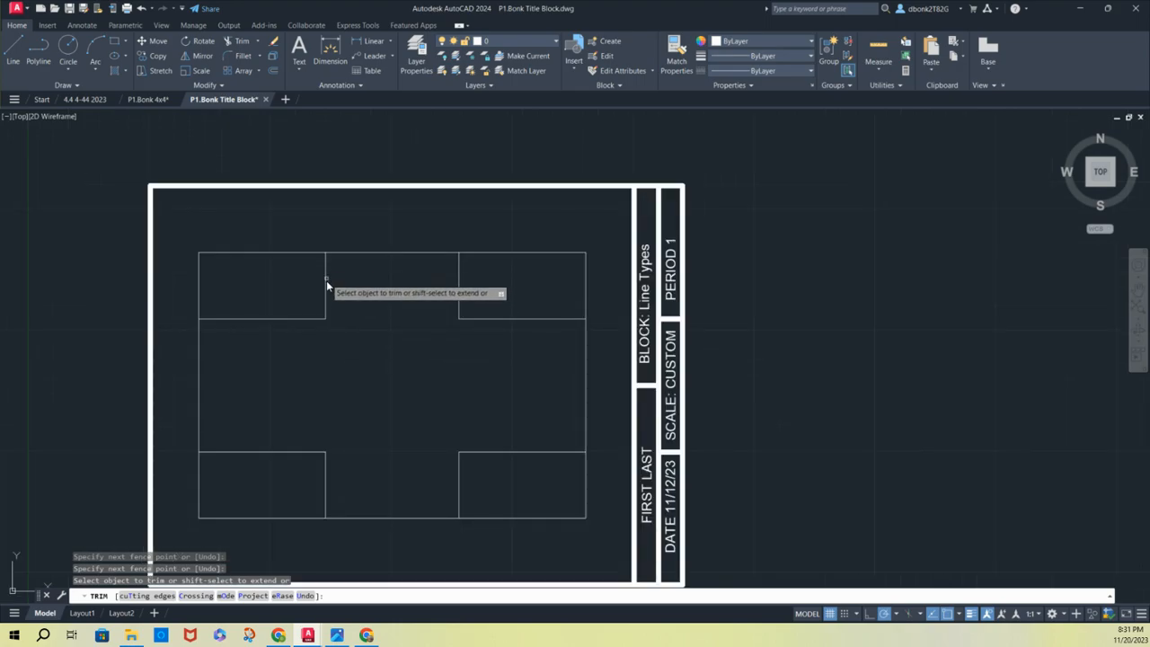
pyautogui.click(332, 318)
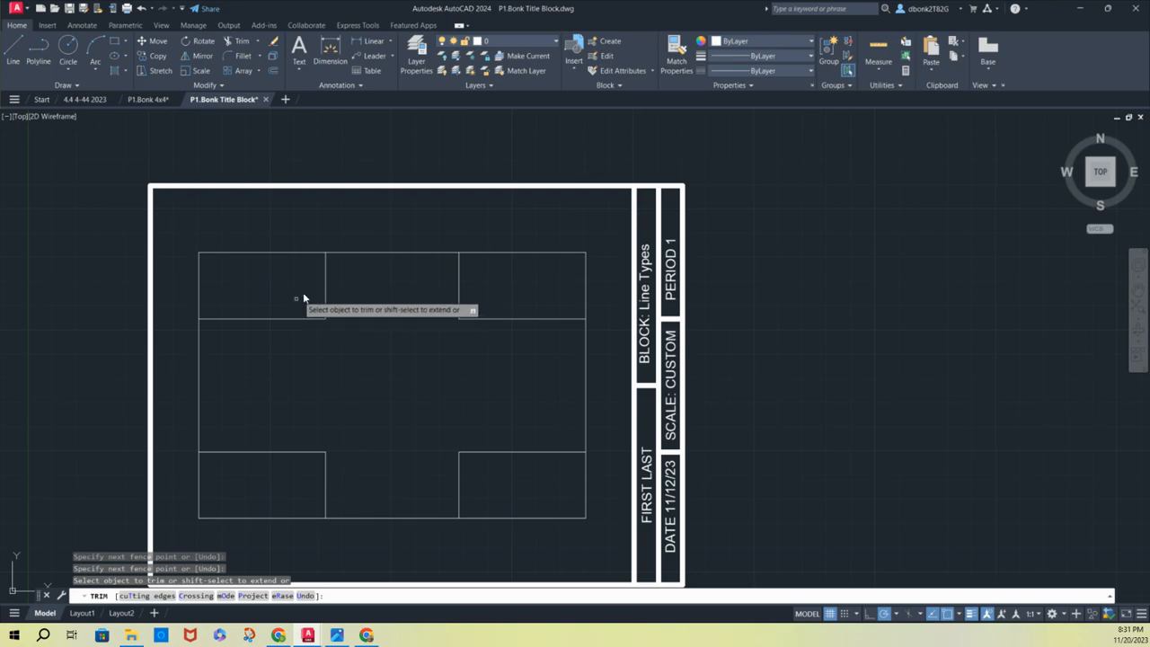
pyautogui.keyDown('shift'); pyautogui.click(275, 318); pyautogui.keyUp('shift')
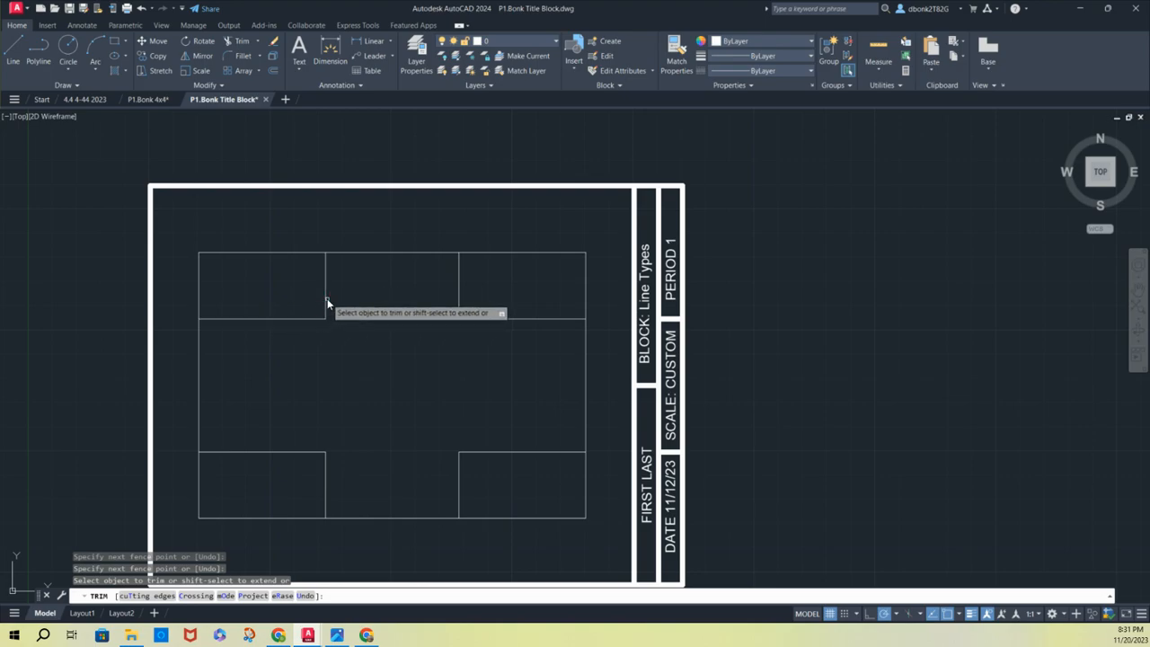
pyautogui.click(327, 298)
pyautogui.press('Return')
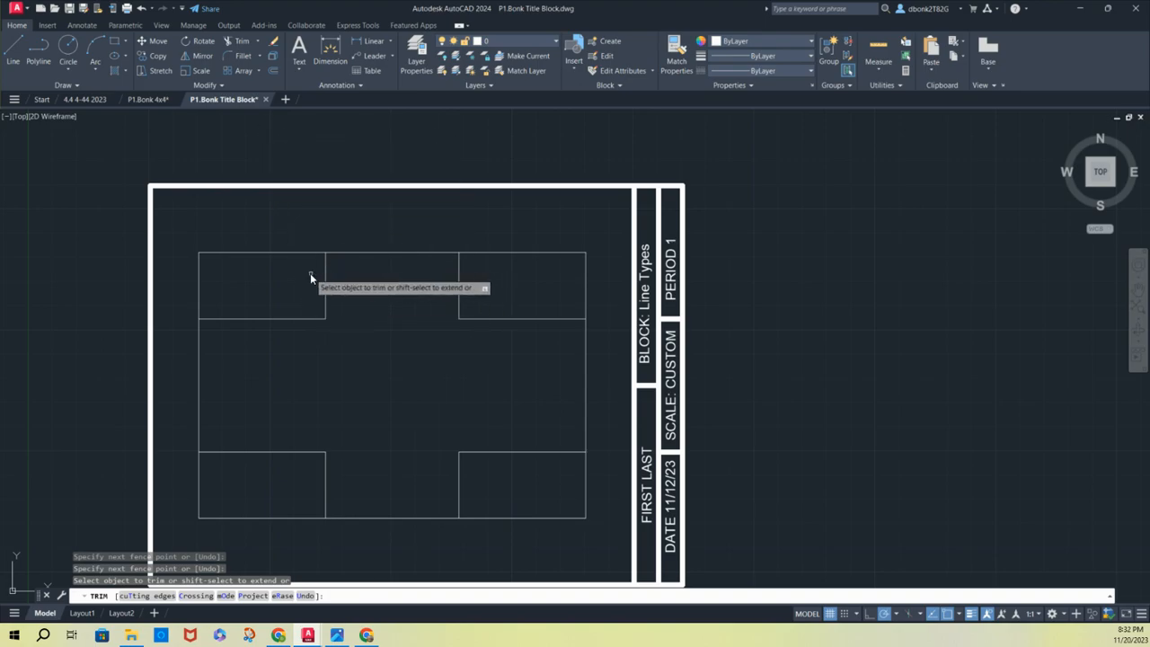
# End trimming and join the two inner lines of each upper corner rectangle into a single polyline per corner
pyautogui.press('Escape')
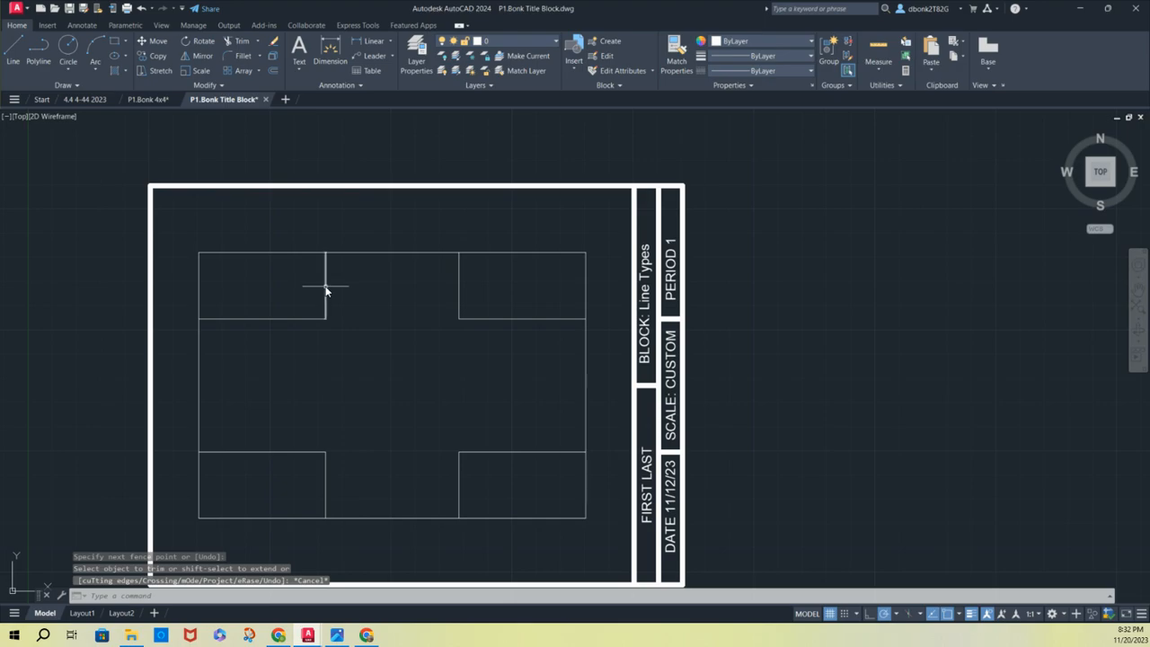
pyautogui.click(327, 292)
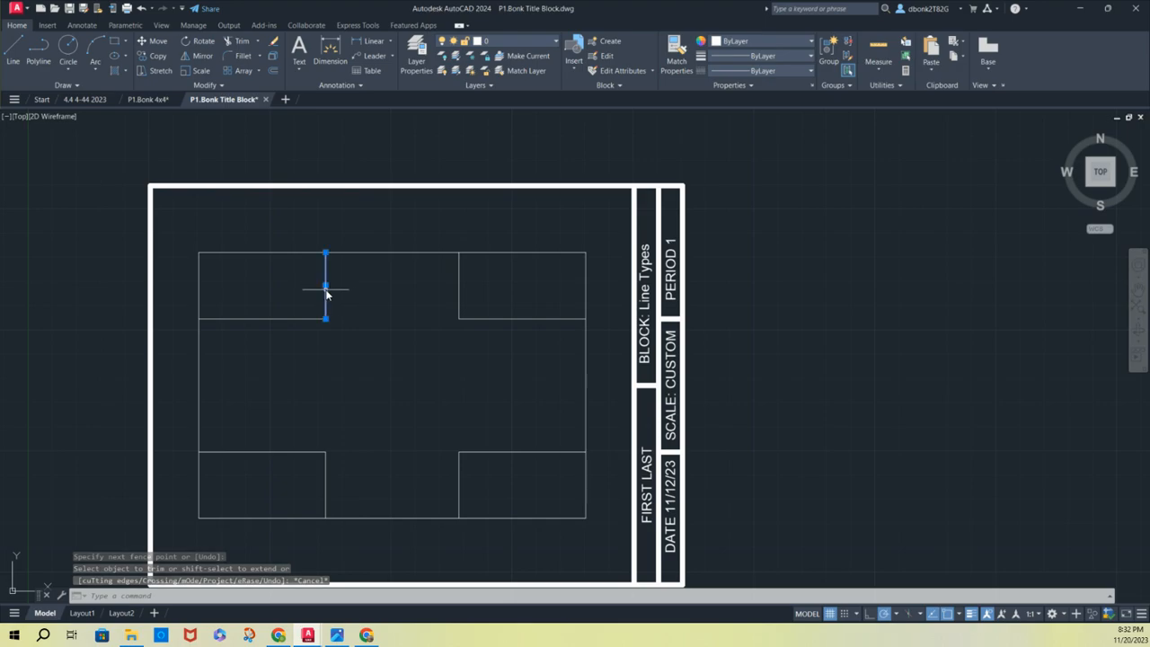
pyautogui.click(308, 319)
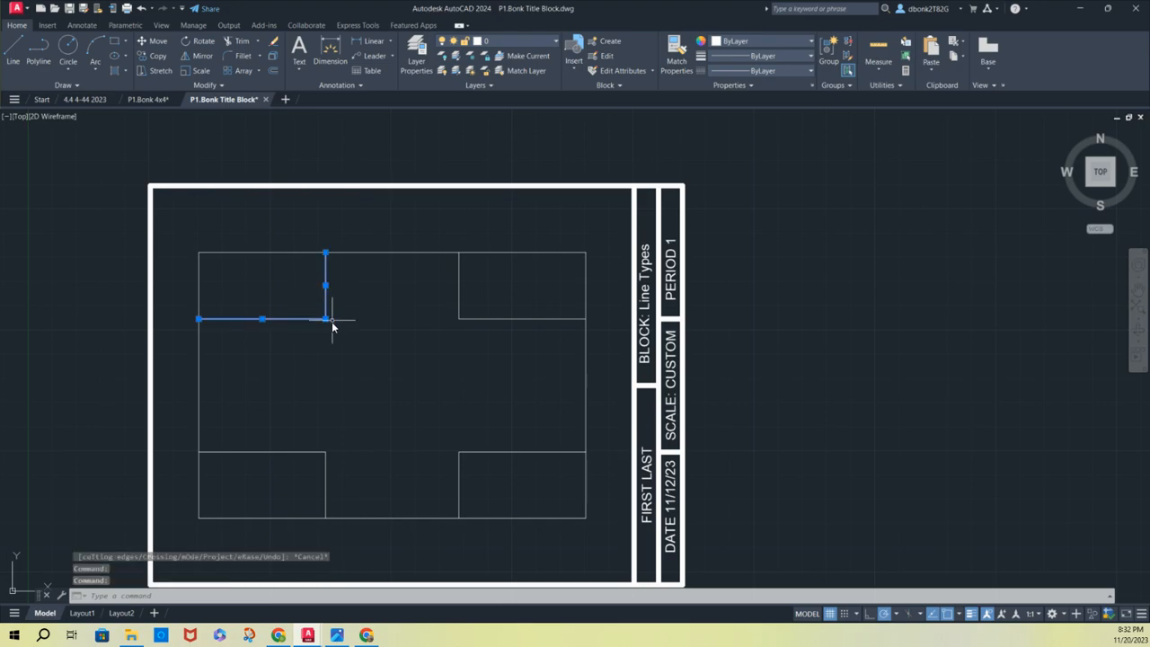
pyautogui.write('join')
pyautogui.press('Return')
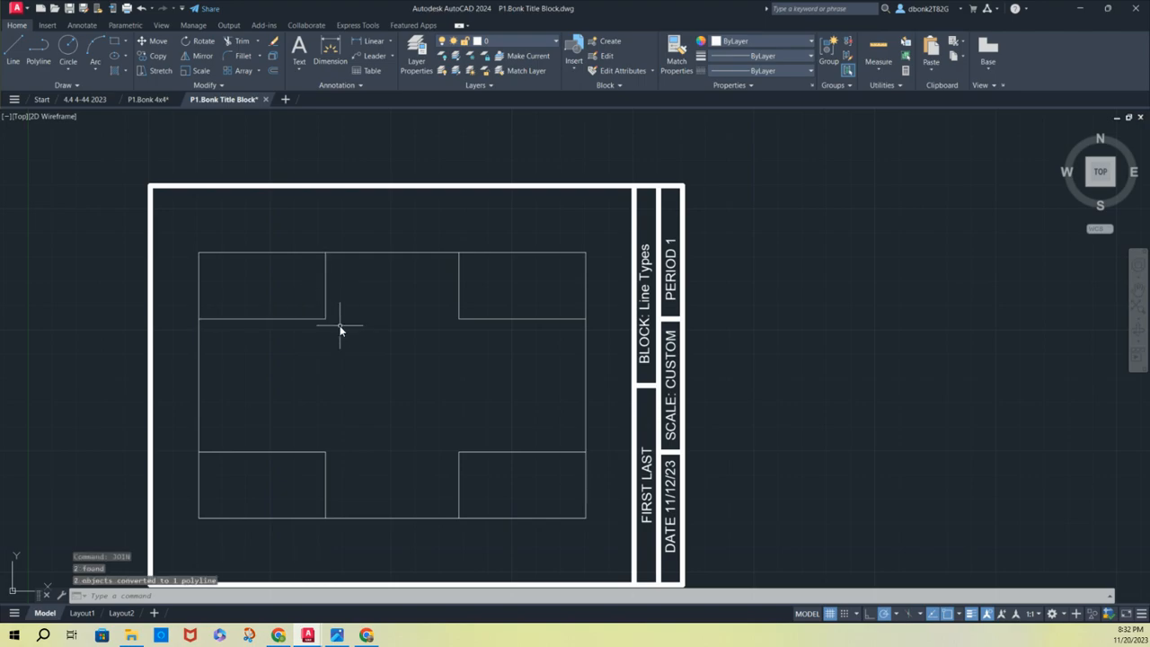
pyautogui.click(457, 286)
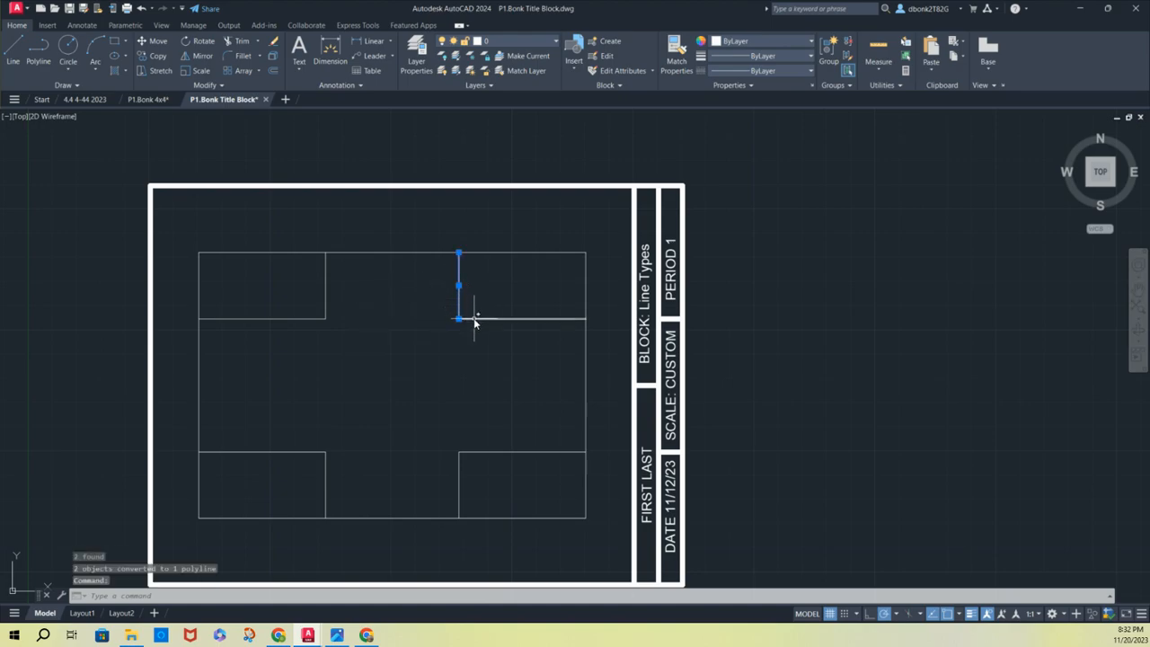
pyautogui.click(475, 319)
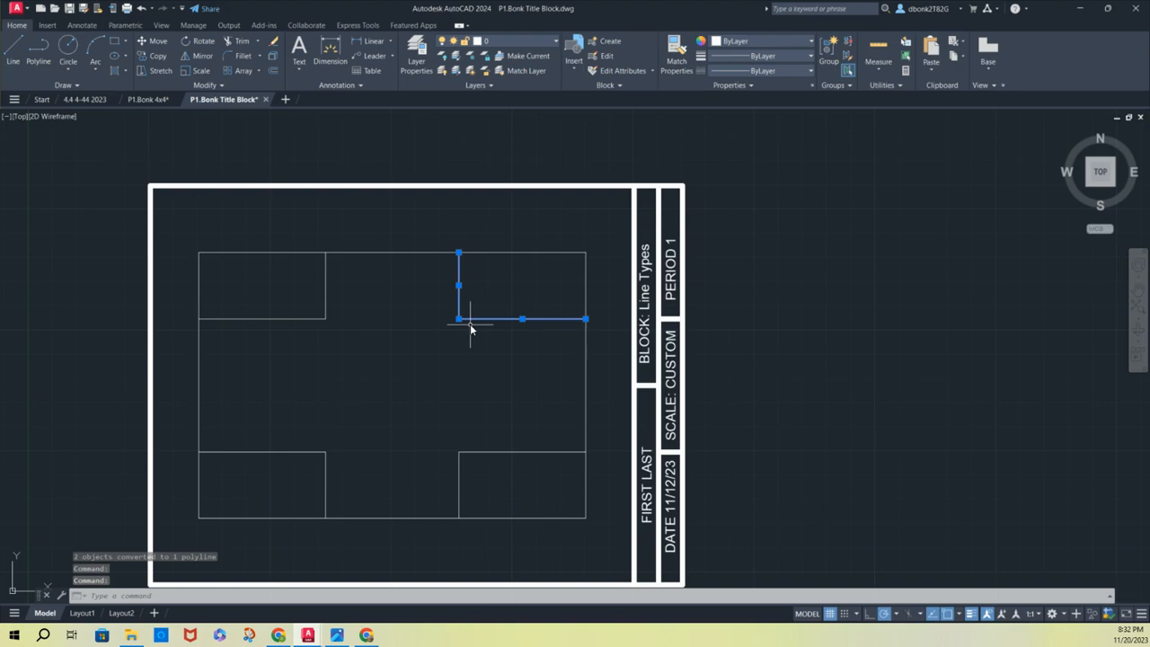
pyautogui.write('join')
pyautogui.press('Return')
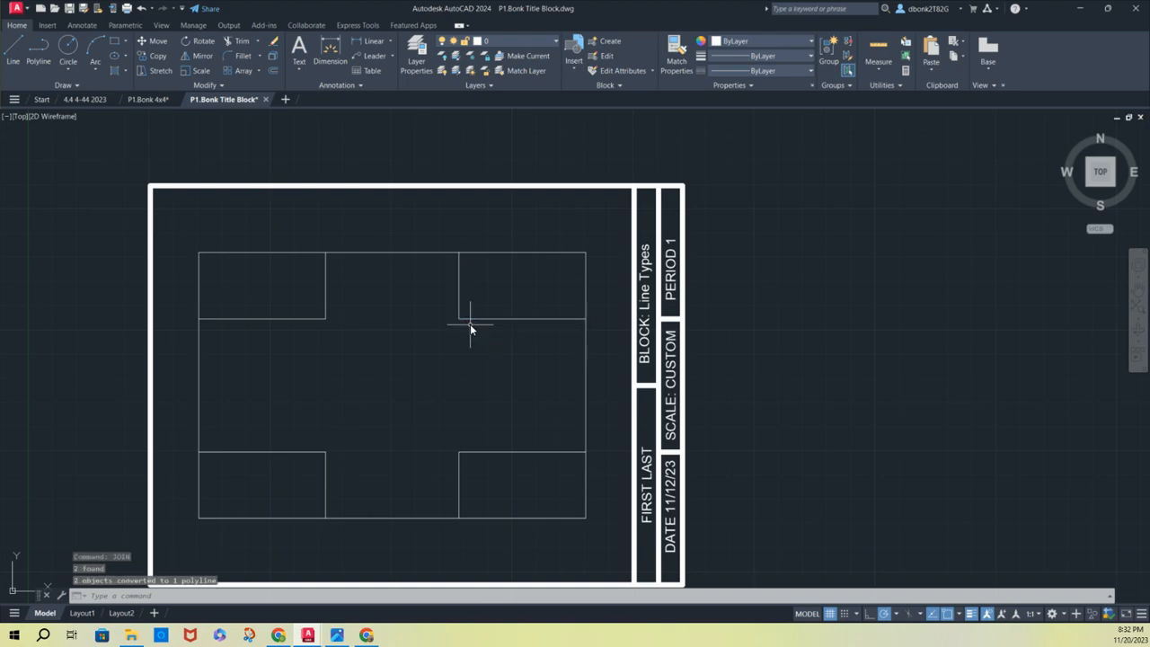
# Join the two inner lines of the lower-right corner rectangle, and those of the lower-left one, into one polyline each
pyautogui.click(486, 450)
pyautogui.click(458, 482)
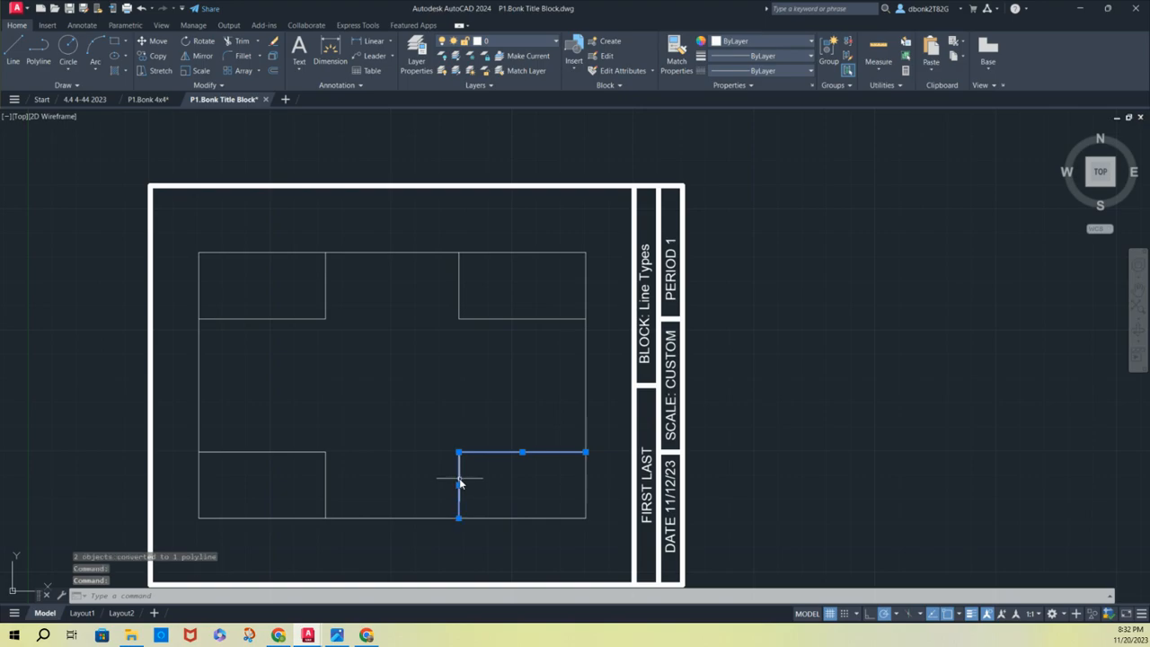
pyautogui.press('Return')
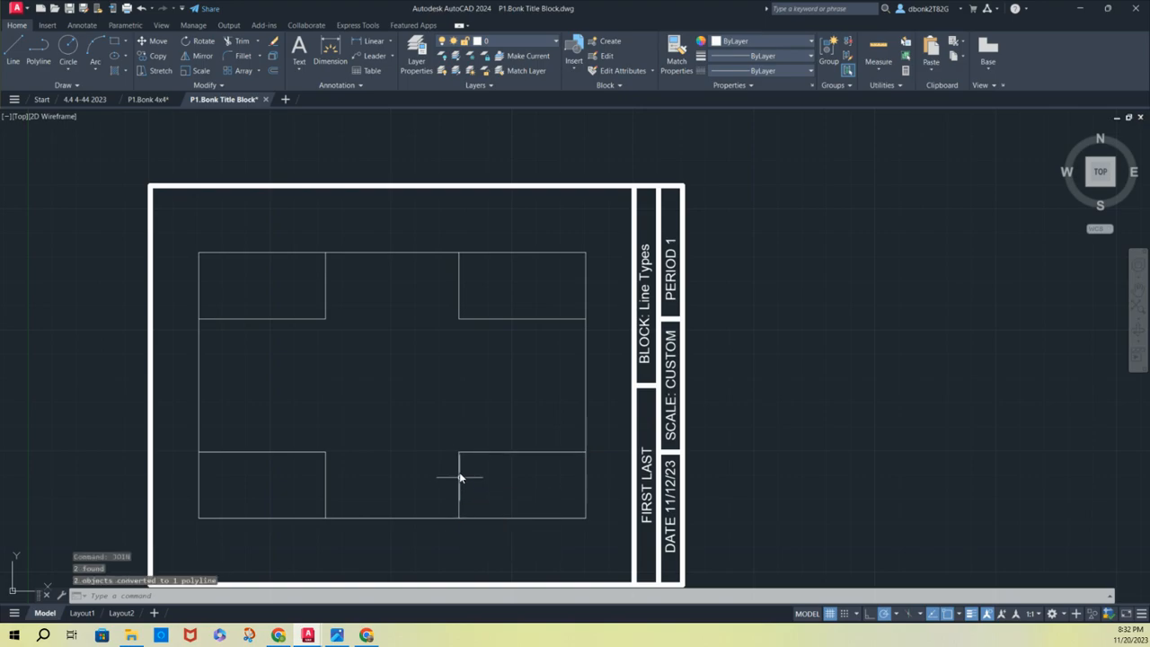
pyautogui.click(325, 483)
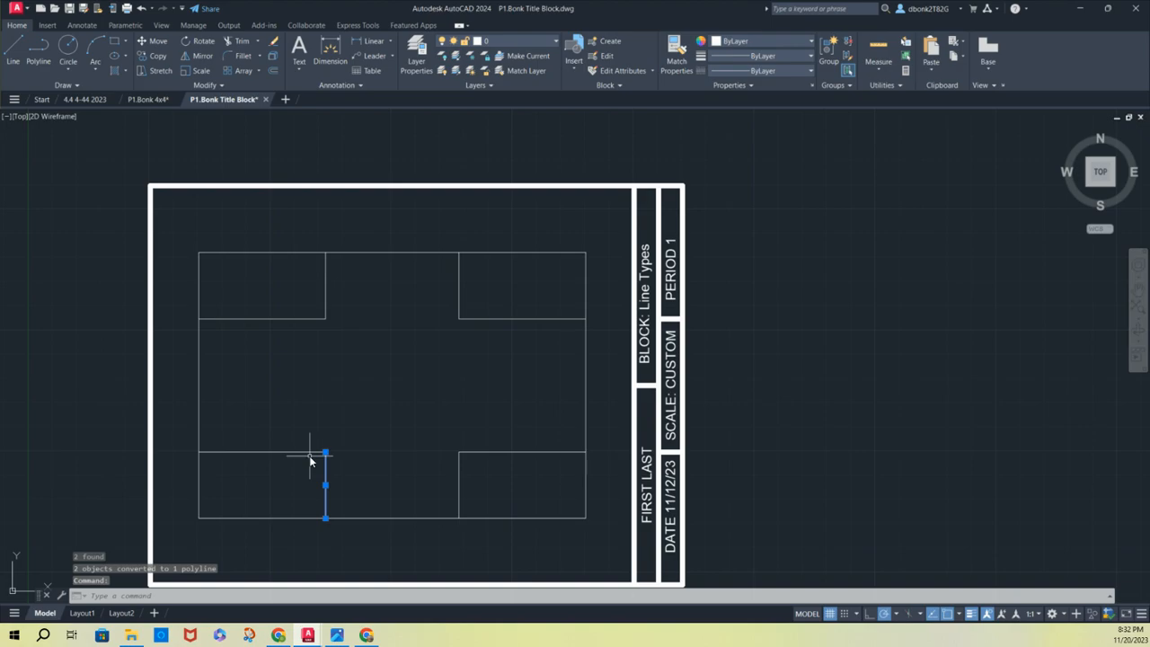
pyautogui.click(308, 452)
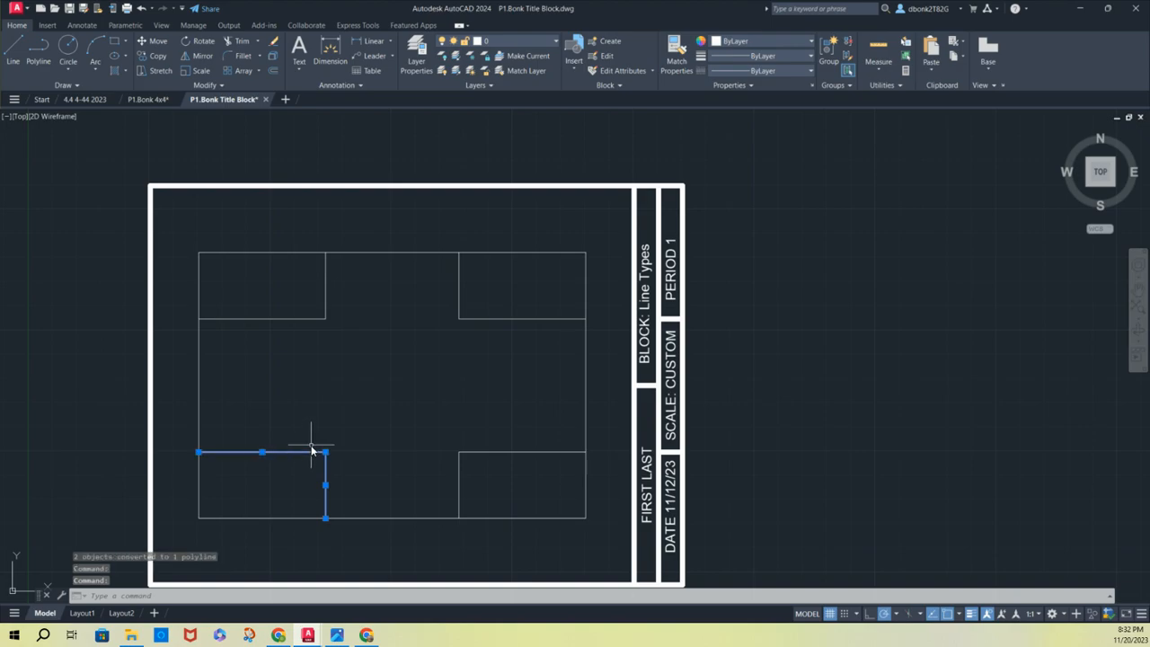
pyautogui.write('join')
pyautogui.press('Return')
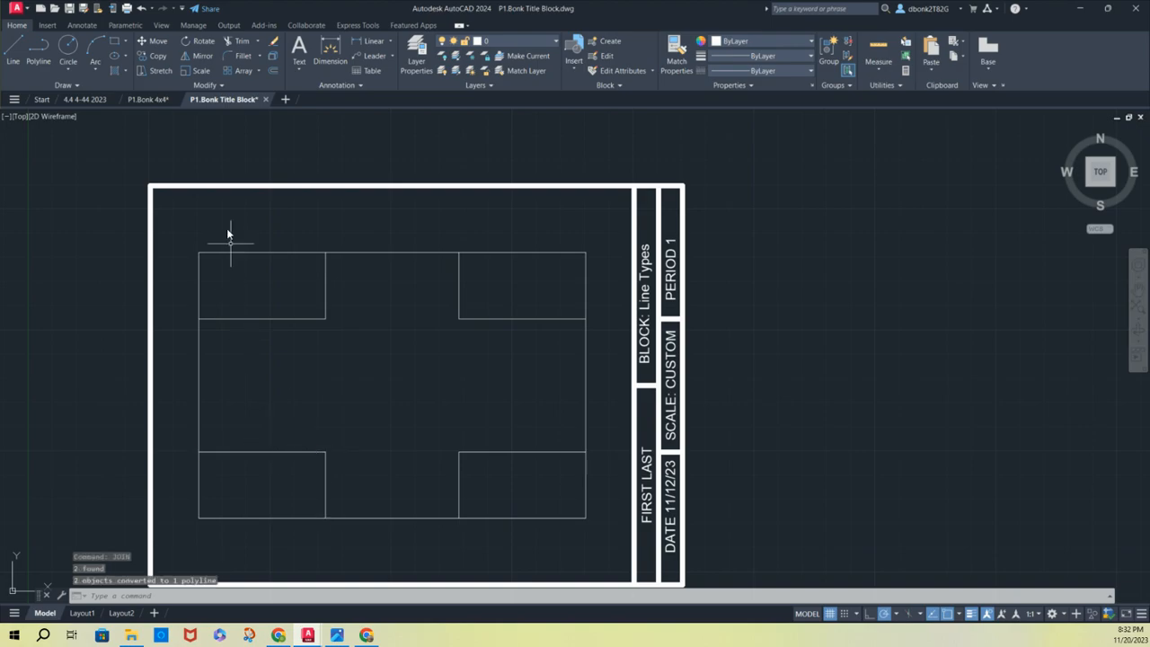
# Offset the upper-left corner polyline by 3/8 toward the center of the large rectangle
pyautogui.click(274, 71)
pyautogui.click(325, 318)
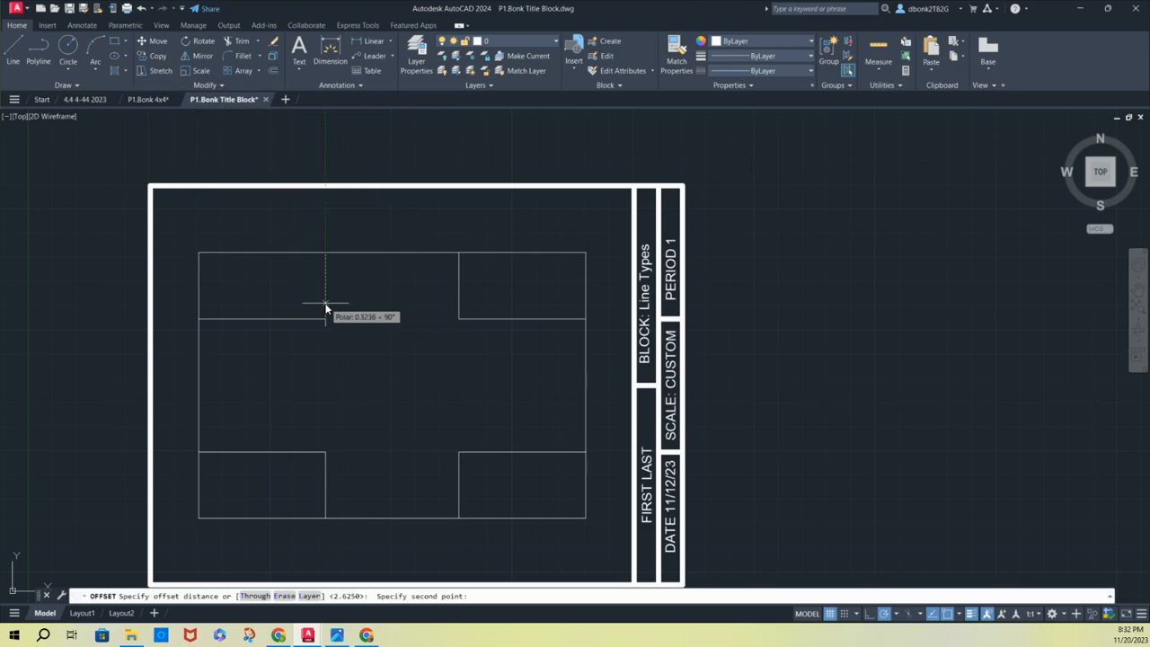
pyautogui.click(326, 307)
pyautogui.click(326, 300)
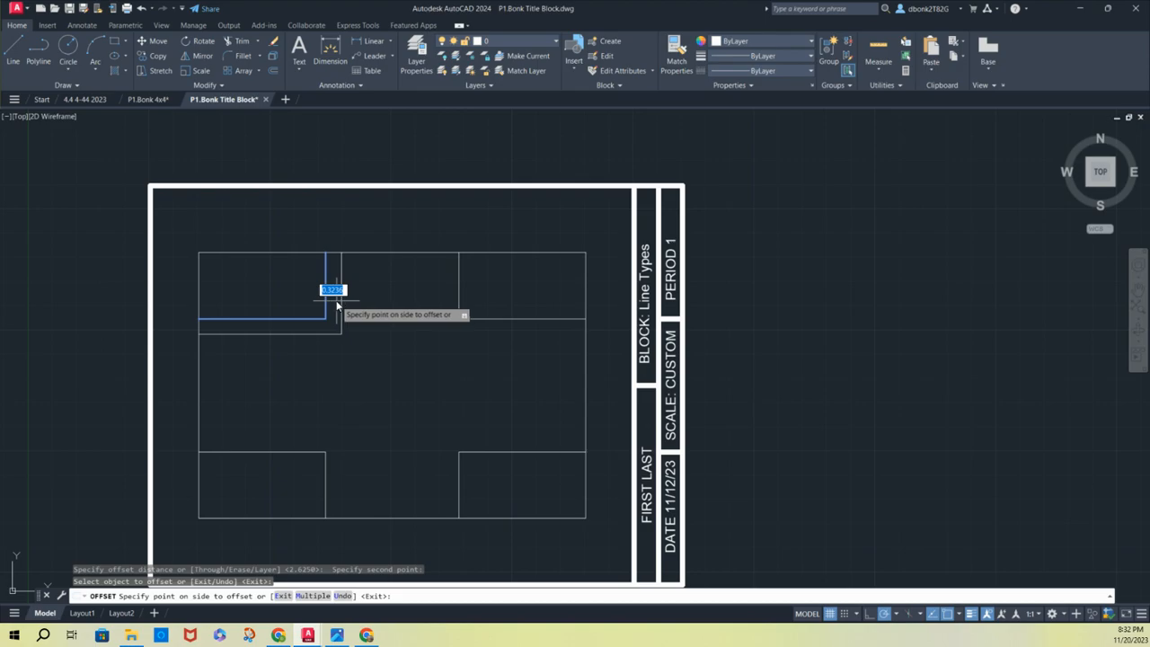
pyautogui.write('3/8')
pyautogui.press('Return')
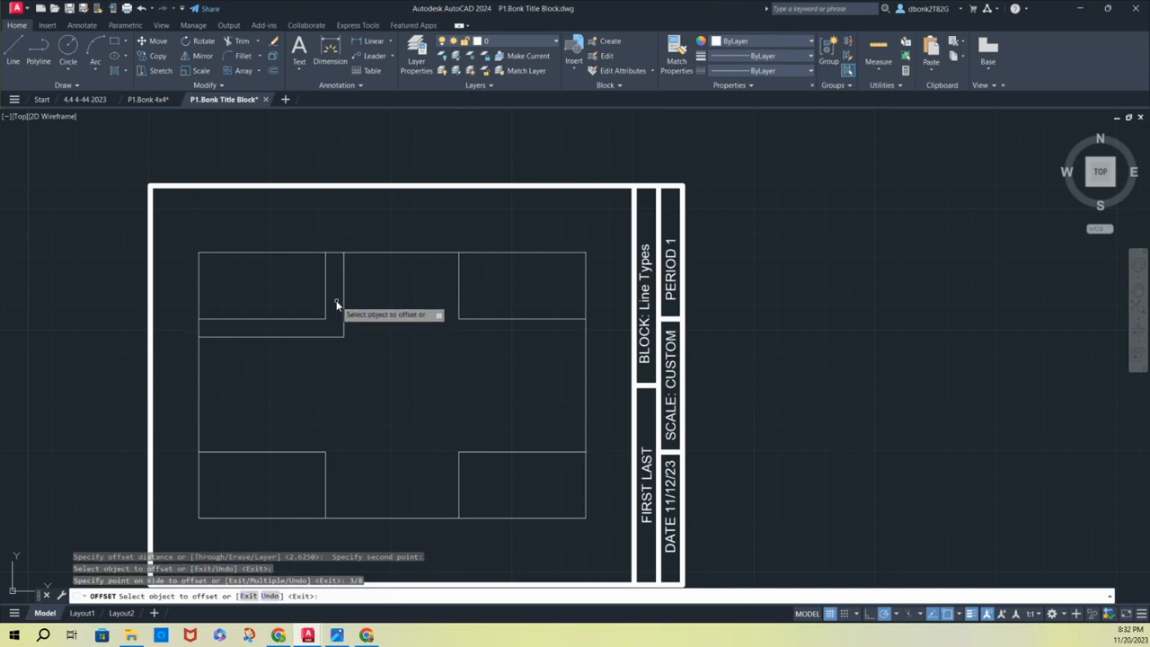
# Offset the upper-right and lower-right corner polylines by 3/8 toward the center of the large rectangle
pyautogui.click(458, 289)
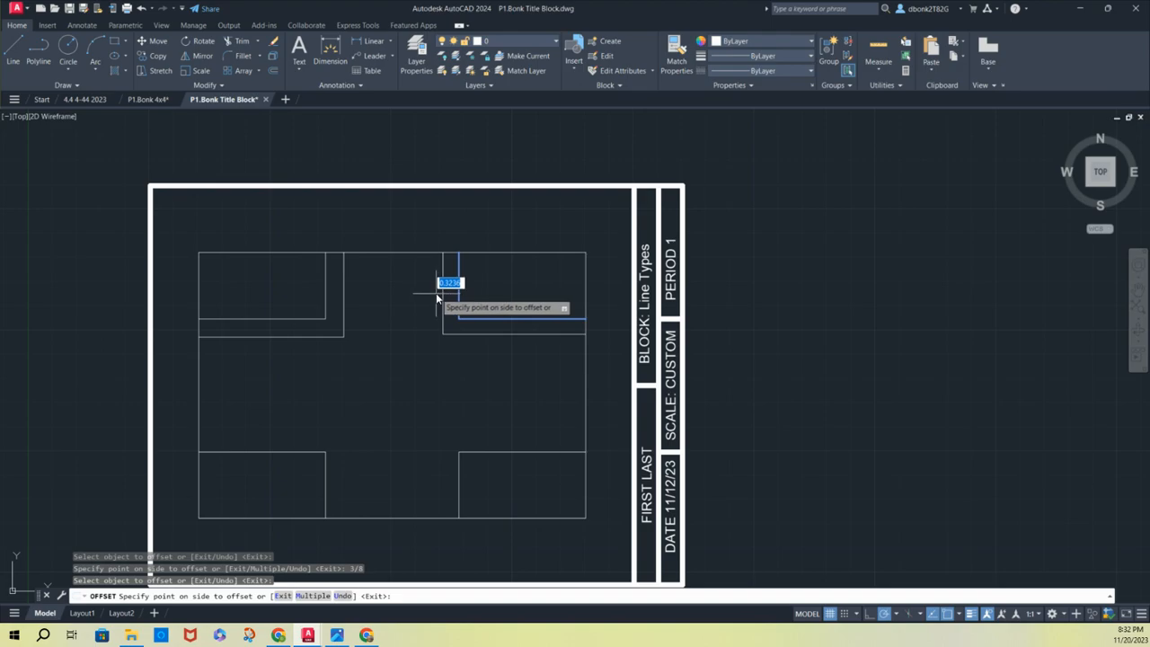
pyautogui.write('3/8')
pyautogui.press('Return')
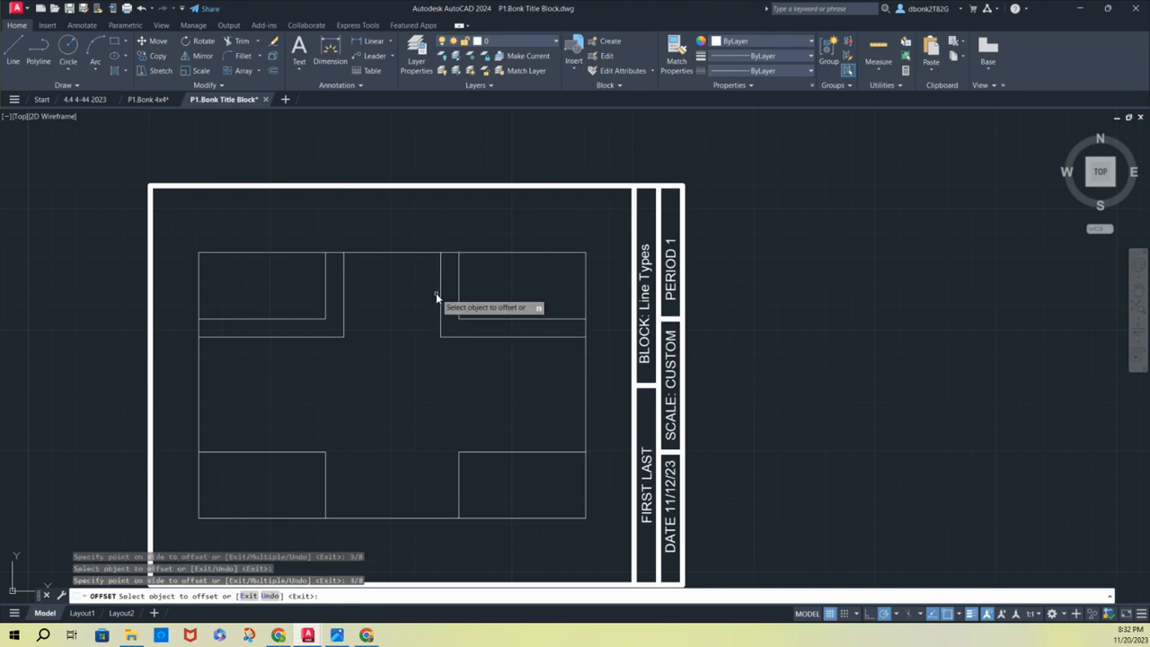
pyautogui.click(459, 458)
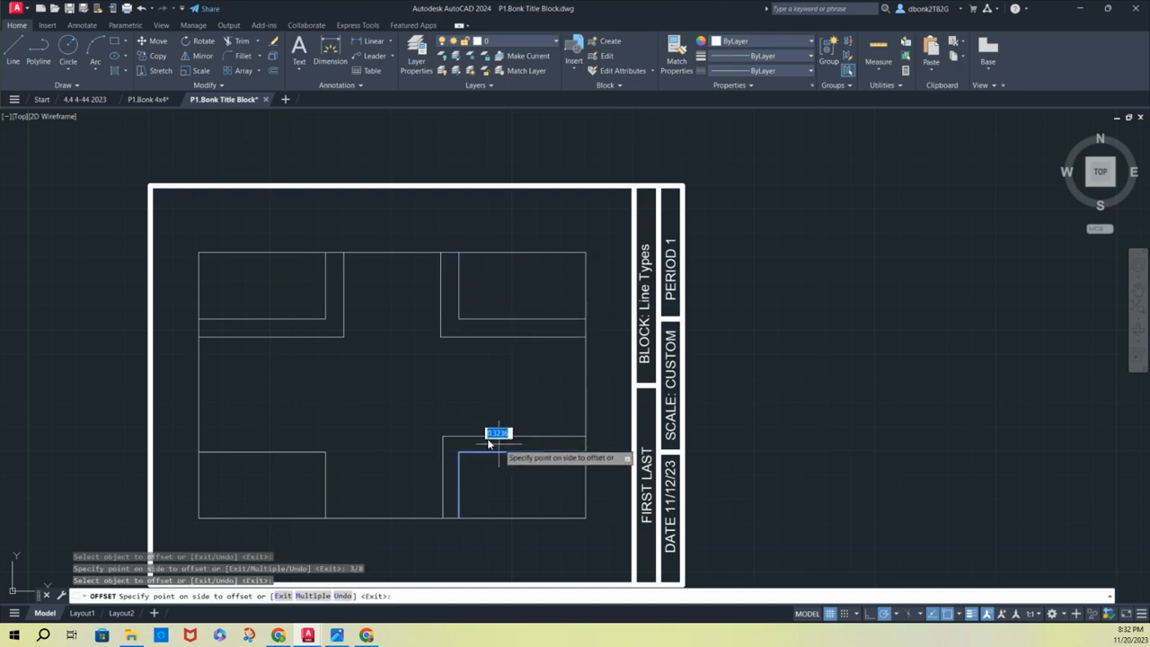
pyautogui.write('3/8')
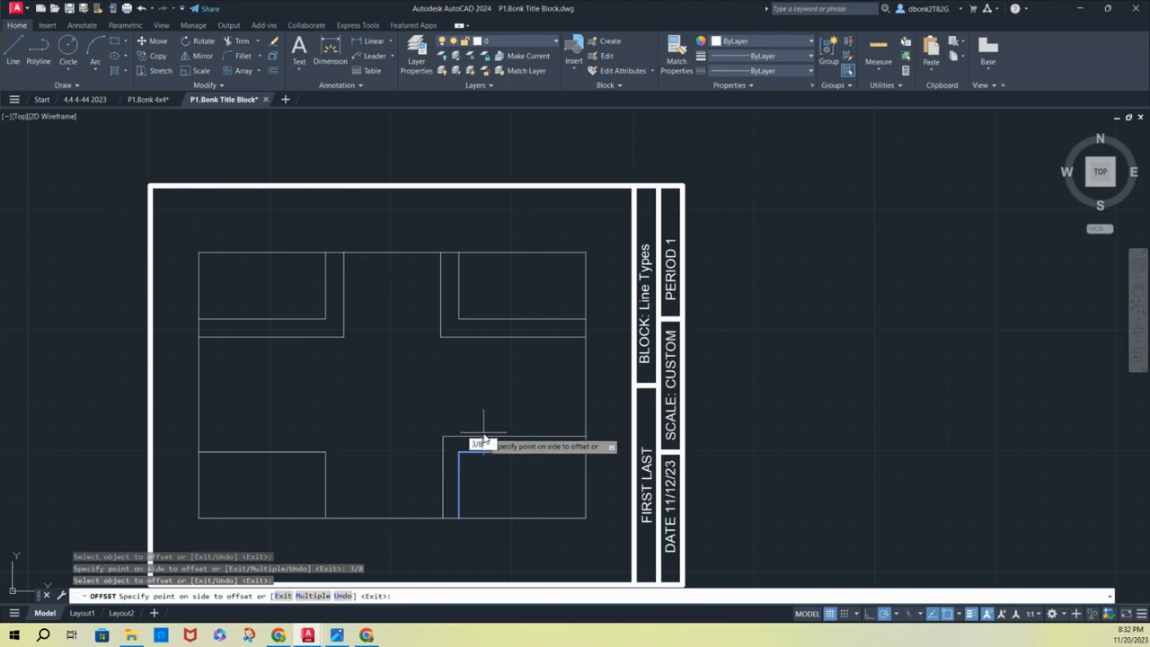
pyautogui.press('Return')
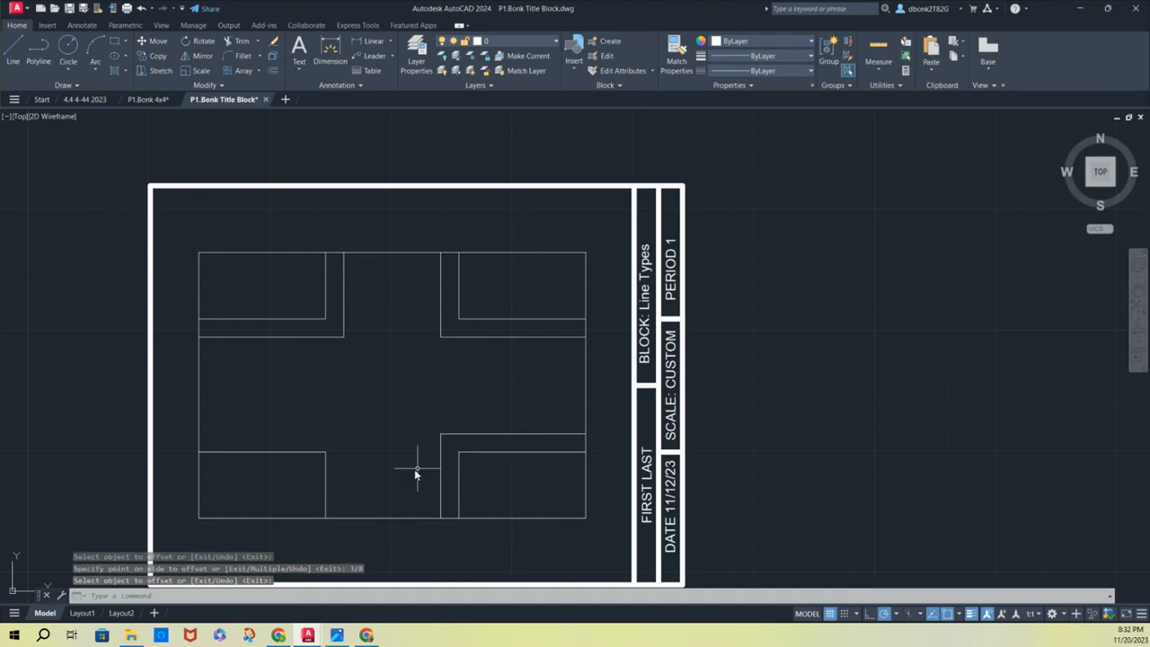
pyautogui.click(326, 467)
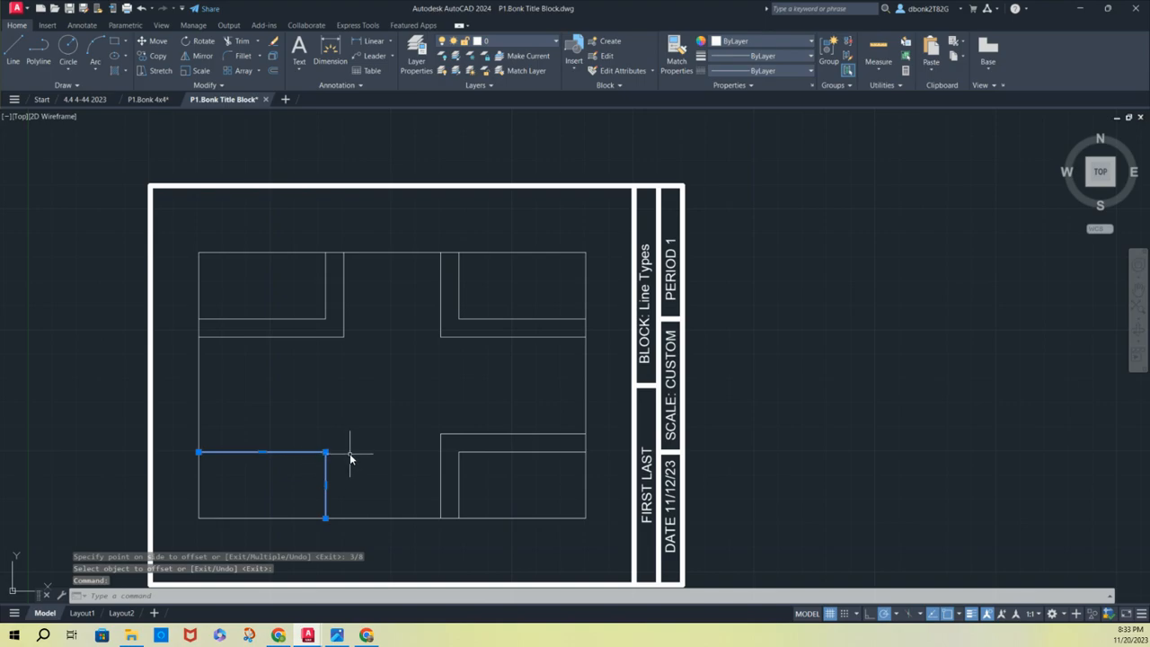
pyautogui.click(326, 465)
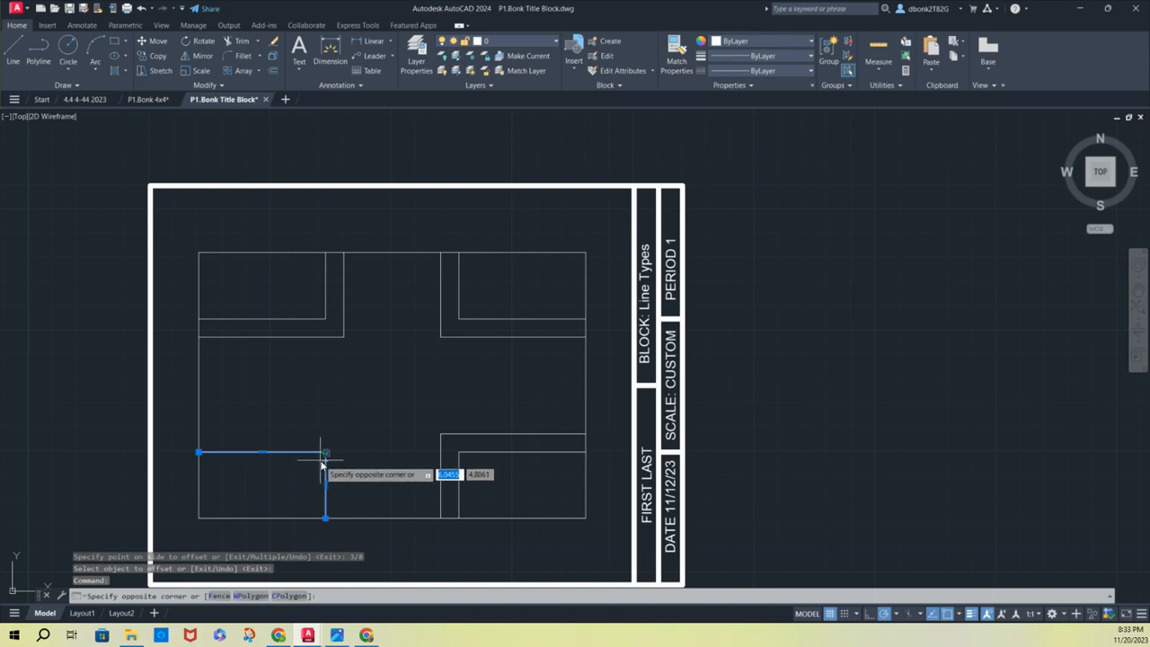
pyautogui.click(327, 467)
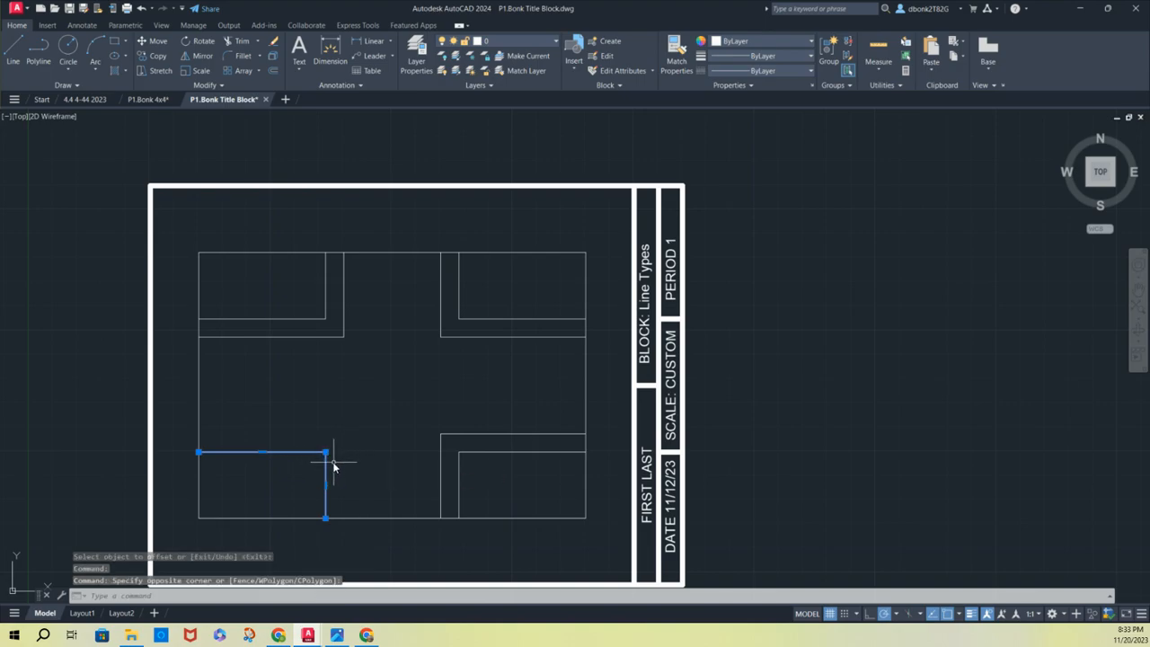
pyautogui.click(330, 465)
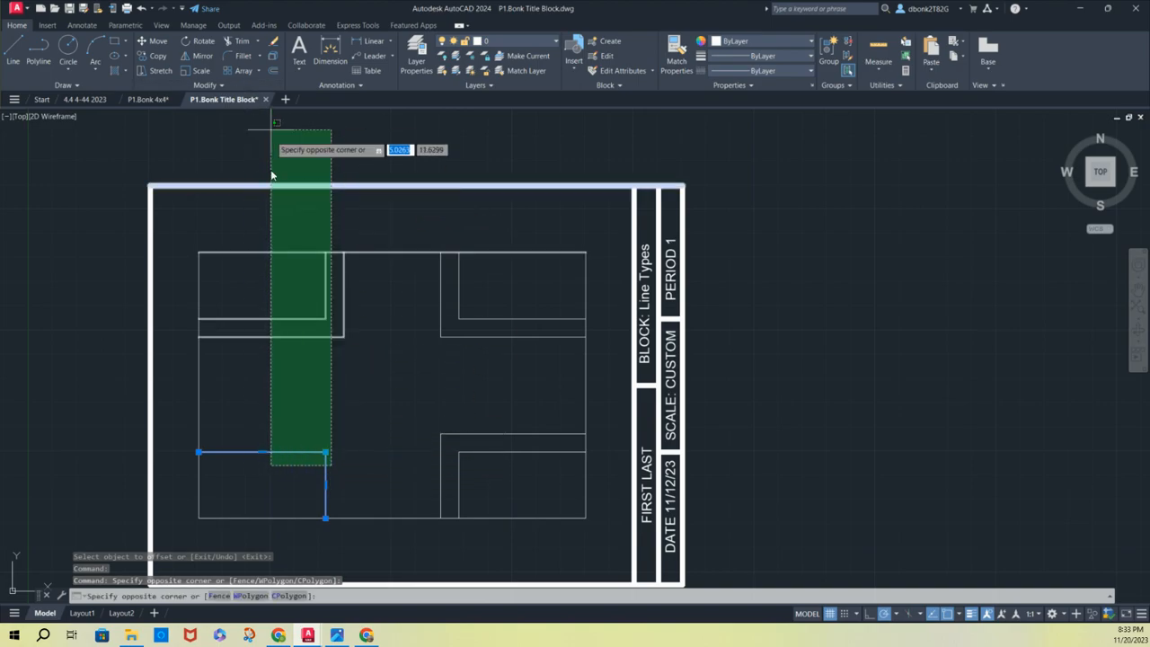
pyautogui.press('Escape')
# Offset the lower-left corner polyline by 3/8 toward the center of the large rectangle
pyautogui.click(273, 56)
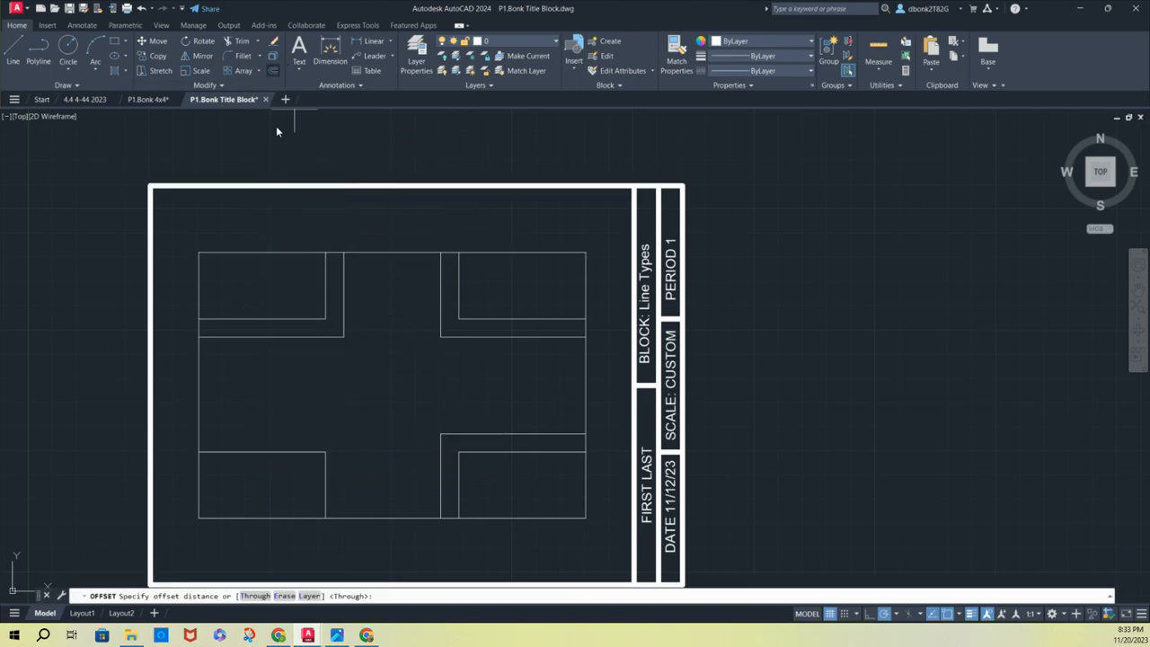
pyautogui.click(326, 452)
pyautogui.click(300, 457)
pyautogui.click(301, 452)
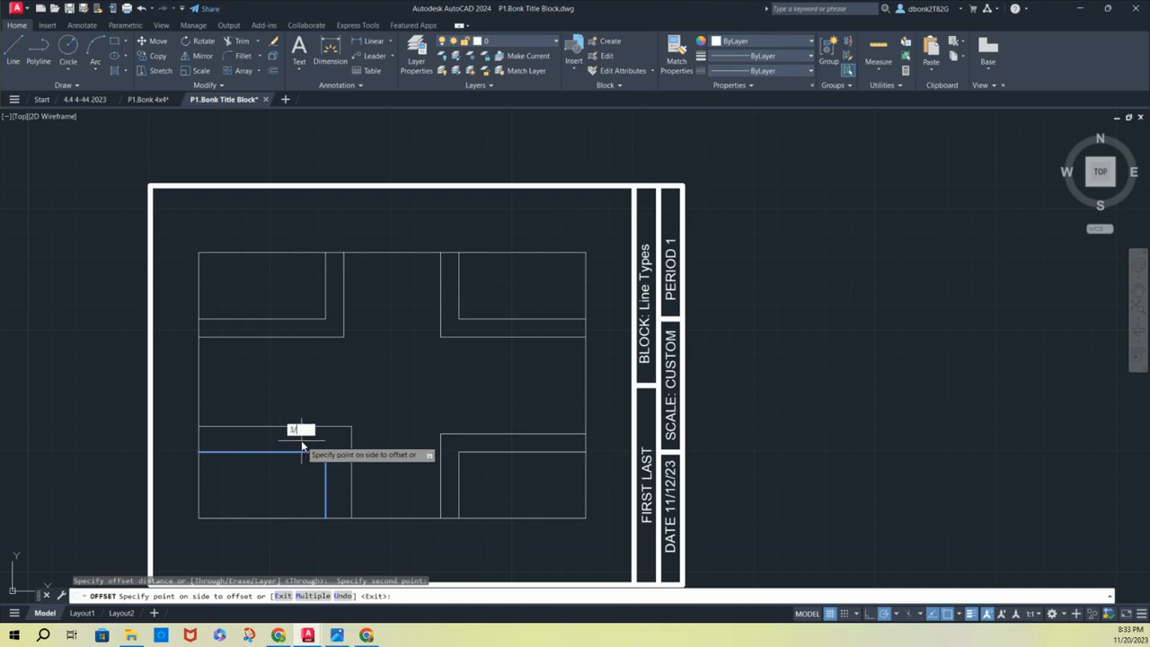
pyautogui.write('3/8')
pyautogui.press('Return')
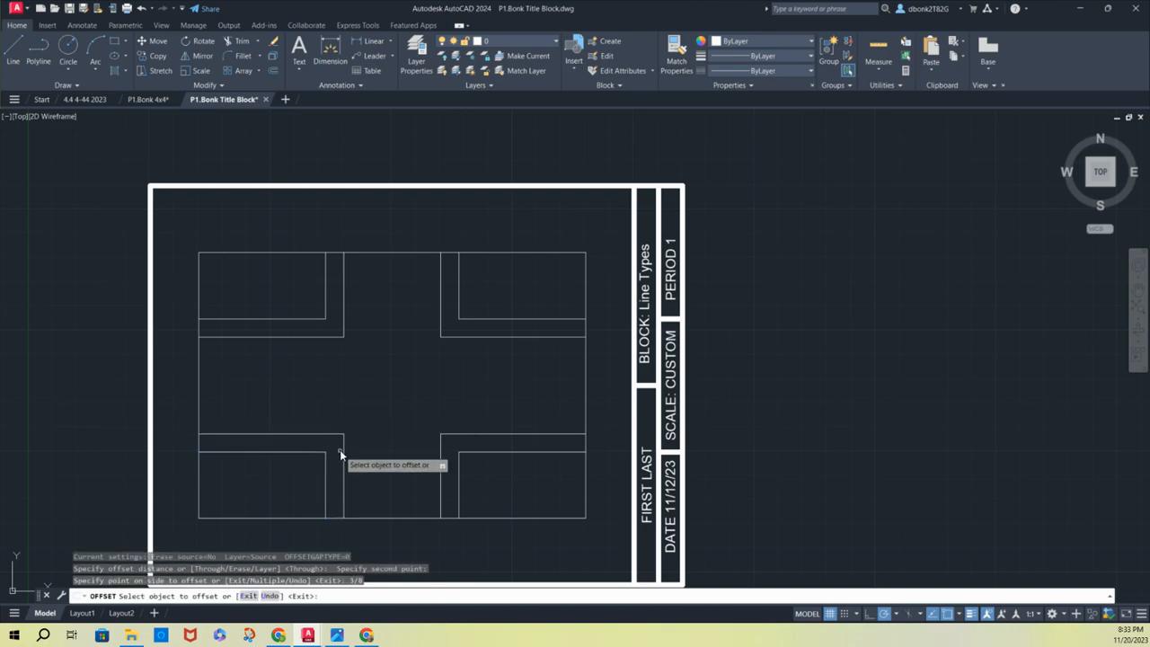
# Trim the two short segments of the large rectangle's top edge between the upper corner rectangles and the central cross
pyautogui.click(238, 41)
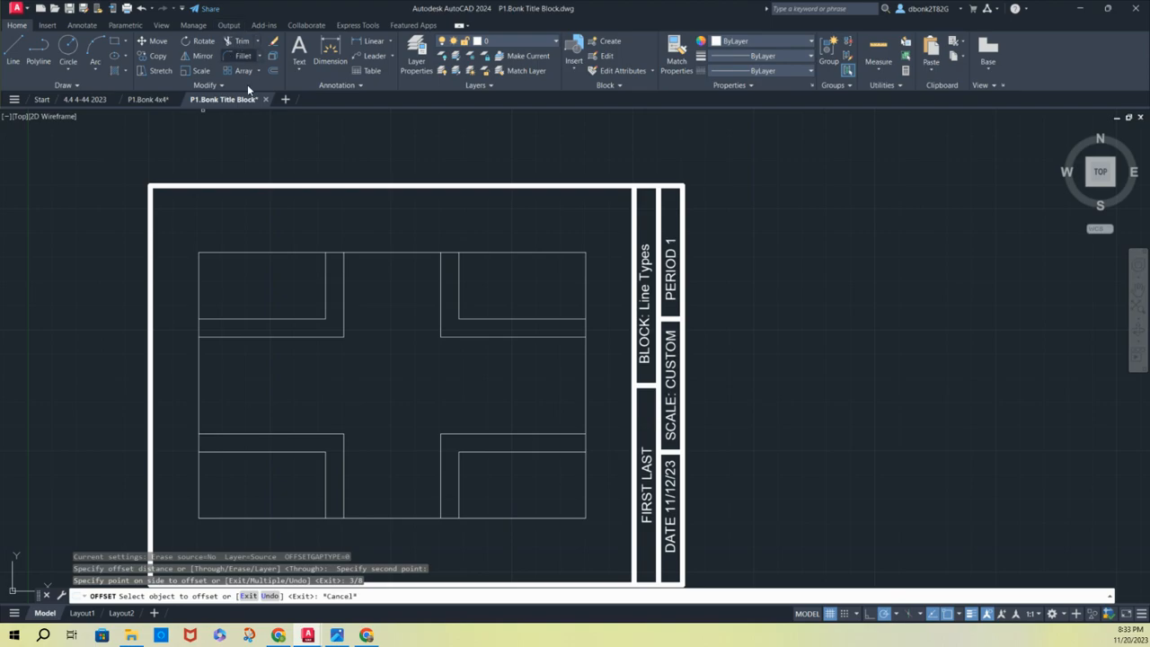
pyautogui.scroll(2, 339, 252)
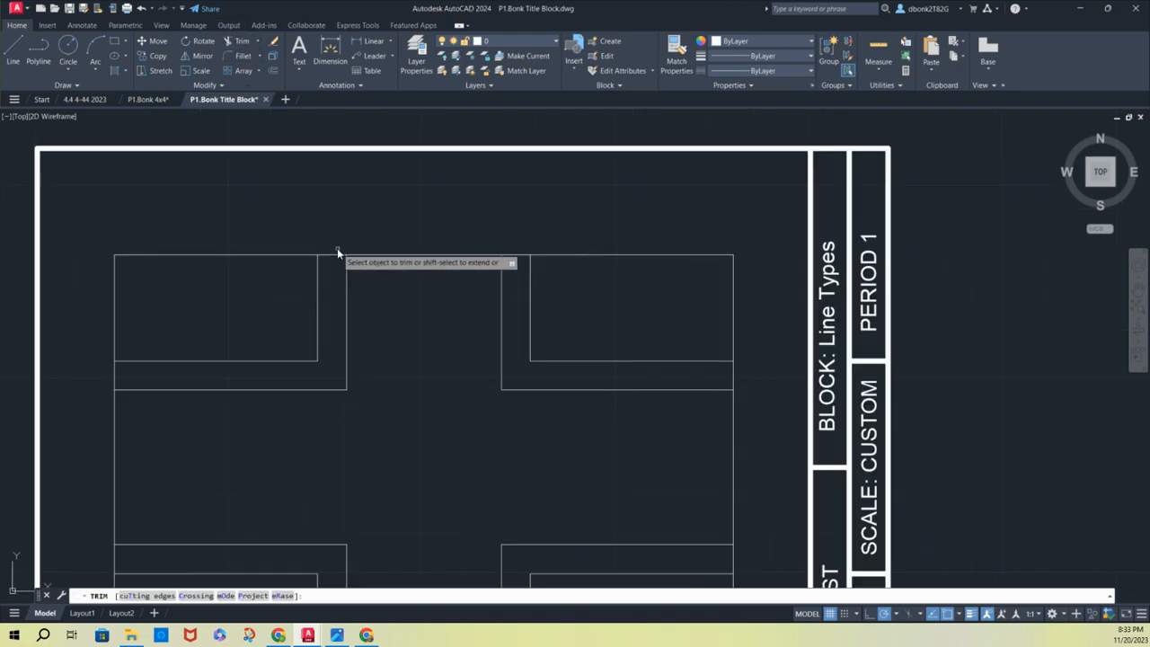
pyautogui.click(332, 248)
pyautogui.click(332, 275)
pyautogui.press('Return')
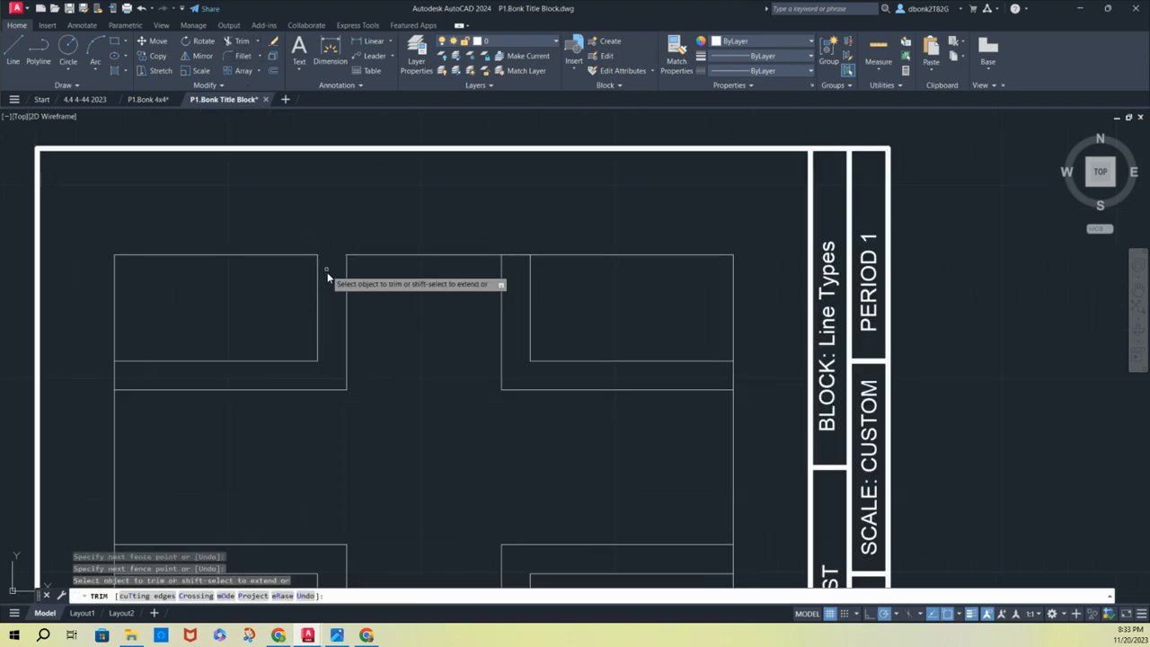
pyautogui.click(518, 248)
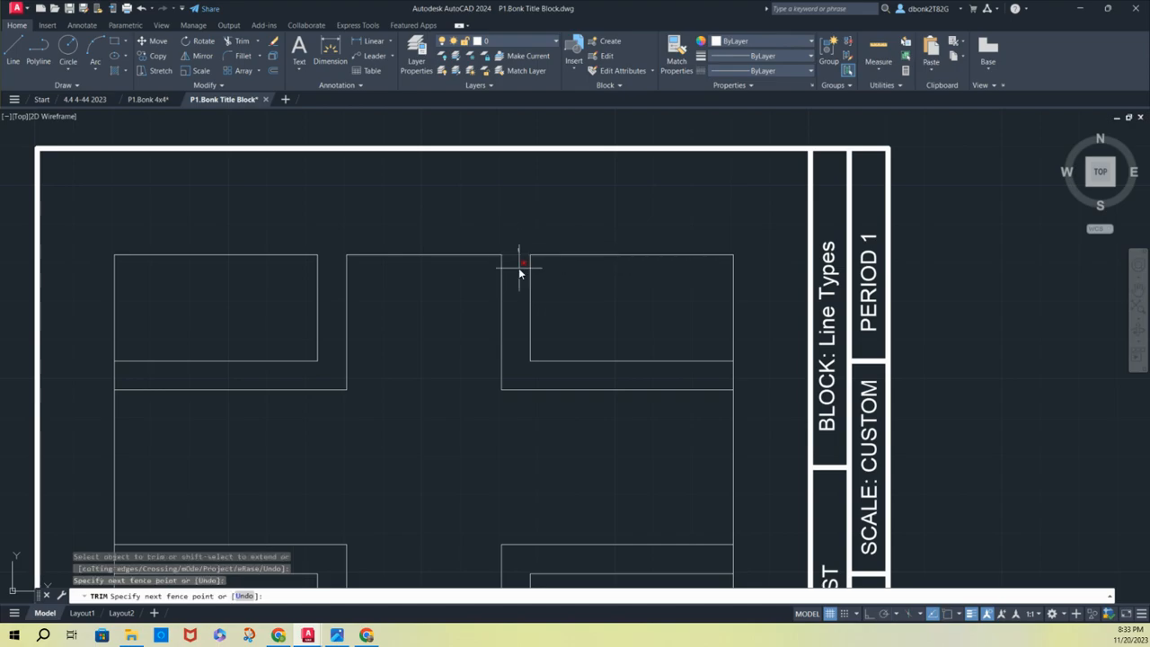
pyautogui.click(519, 268)
pyautogui.press('Return')
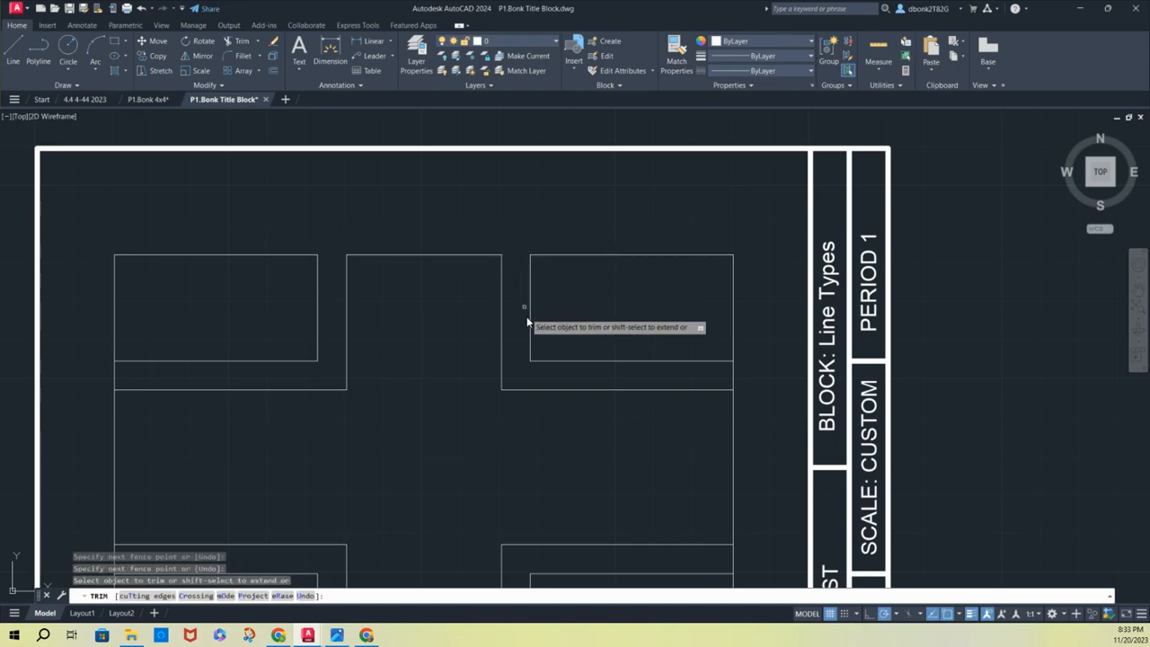
# Trim the upper gap segment of the large rectangle's right edge and both the upper and lower gap segments of its left edge
pyautogui.click(745, 375)
pyautogui.click(724, 376)
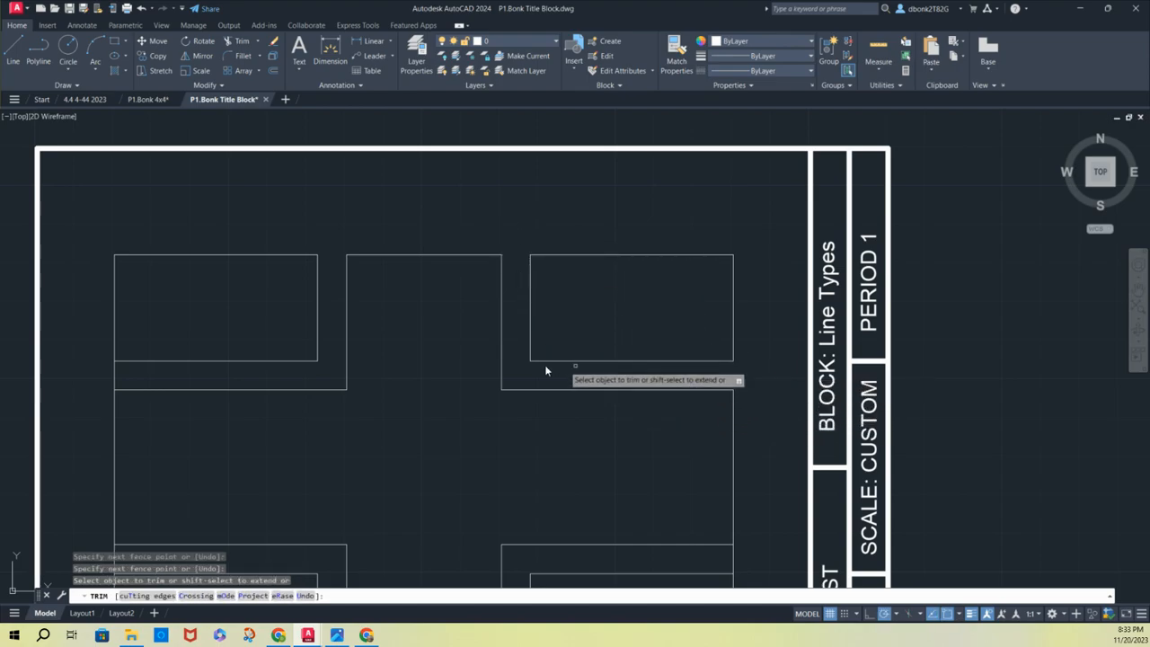
pyautogui.click(121, 371)
pyautogui.click(100, 375)
pyautogui.press('Return')
pyautogui.scroll(-2, 105, 368)
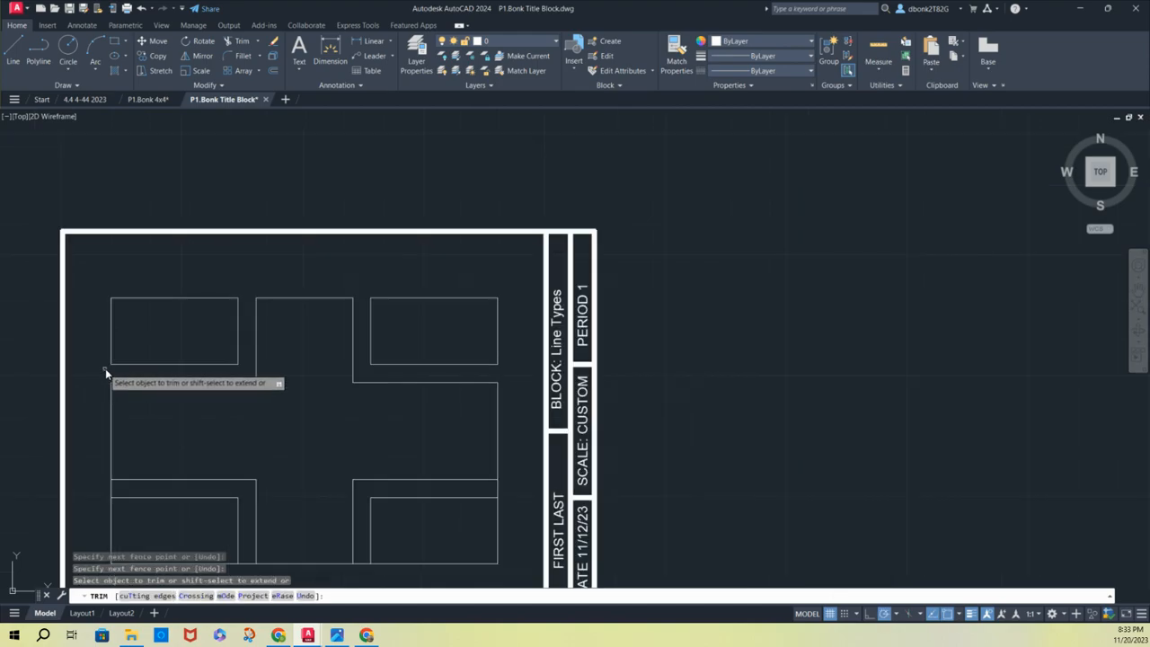
pyautogui.click(112, 489)
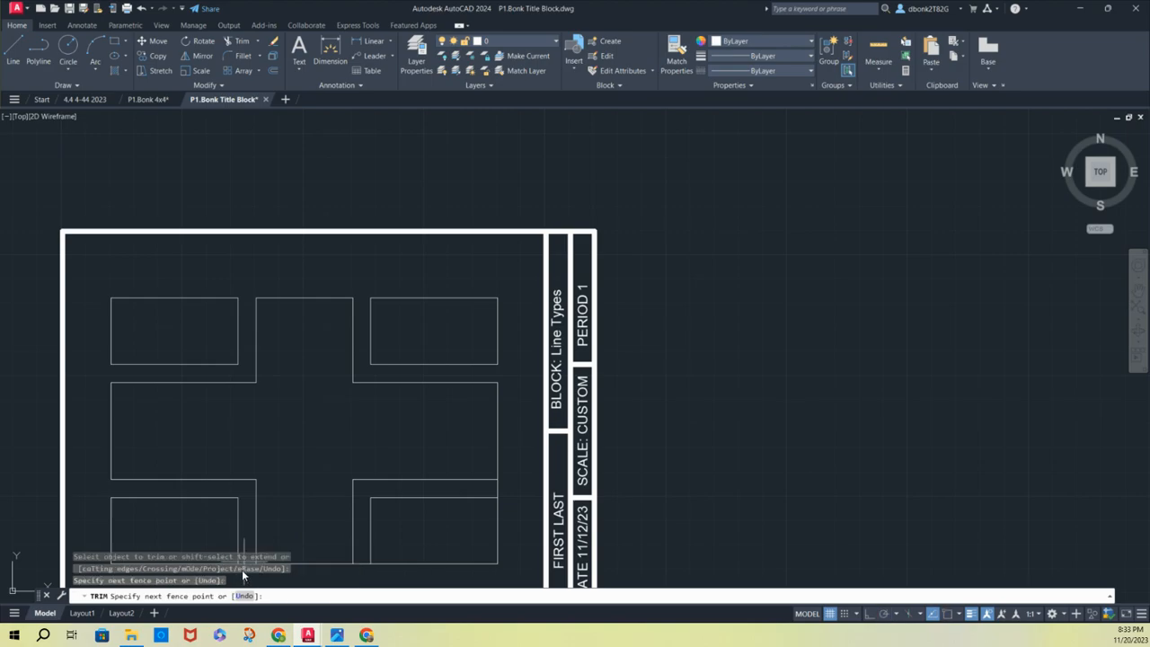
pyautogui.click(356, 561)
pyautogui.press('Return')
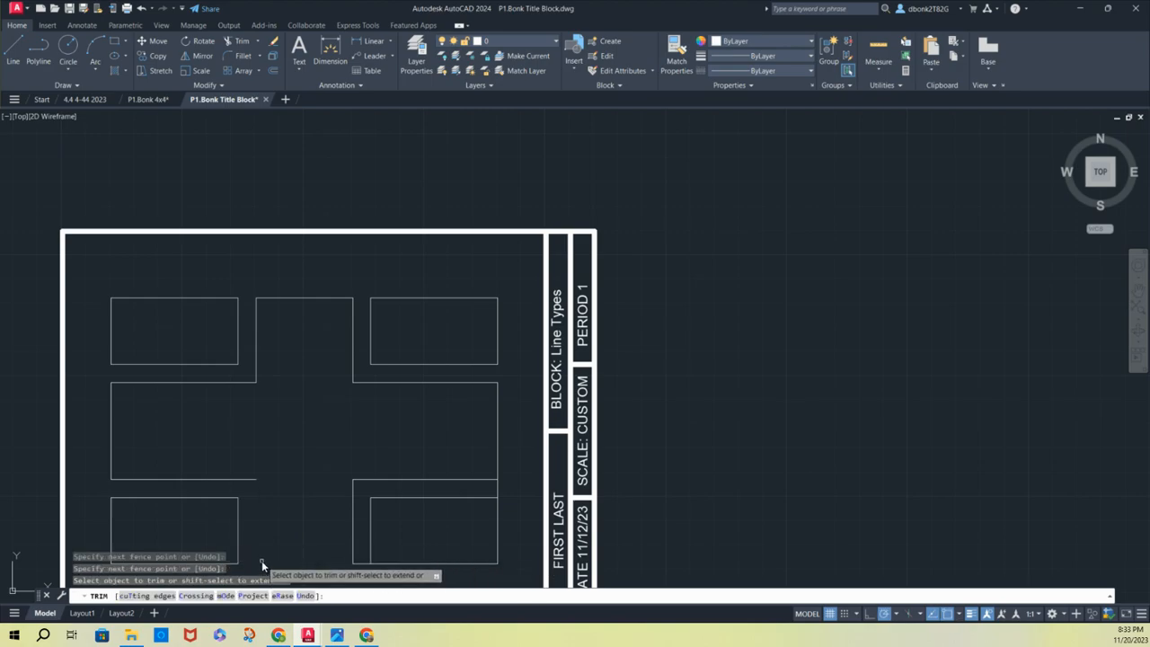
pyautogui.hotkey('ctrl', 'z')
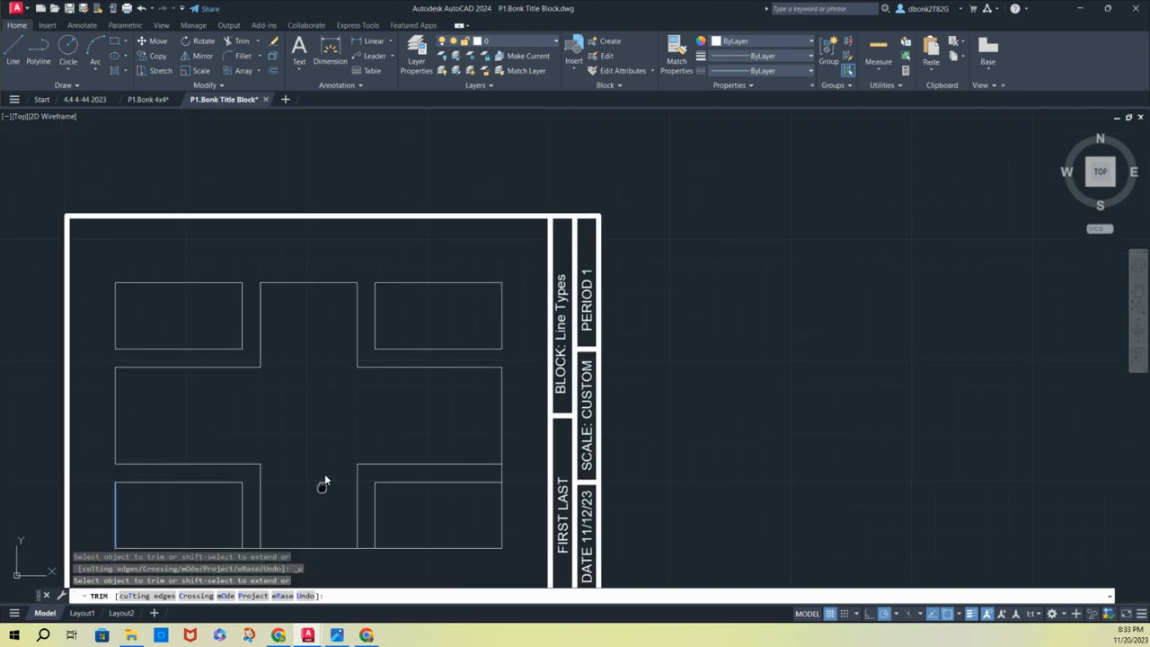
# Trim both gap segments of the large rectangle's bottom edge and the lower gap segment of its right edge
pyautogui.moveTo(324, 475); pyautogui.dragTo(388, 370, button='middle')
pyautogui.scroll(2, 306, 459)
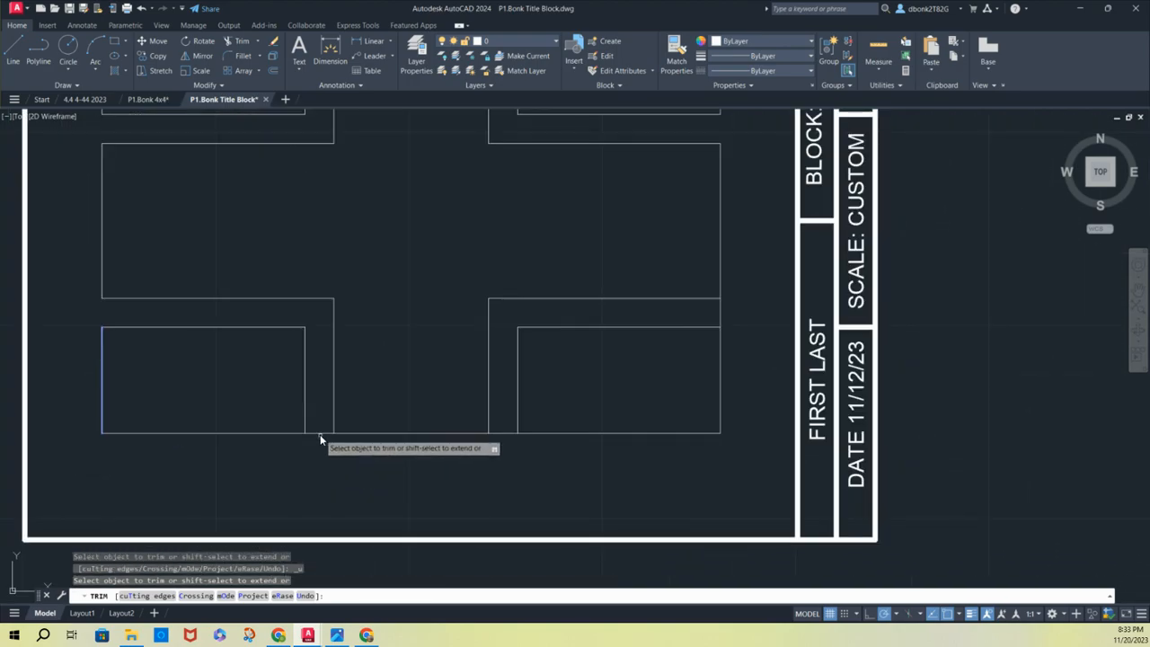
pyautogui.click(317, 429)
pyautogui.click(317, 438)
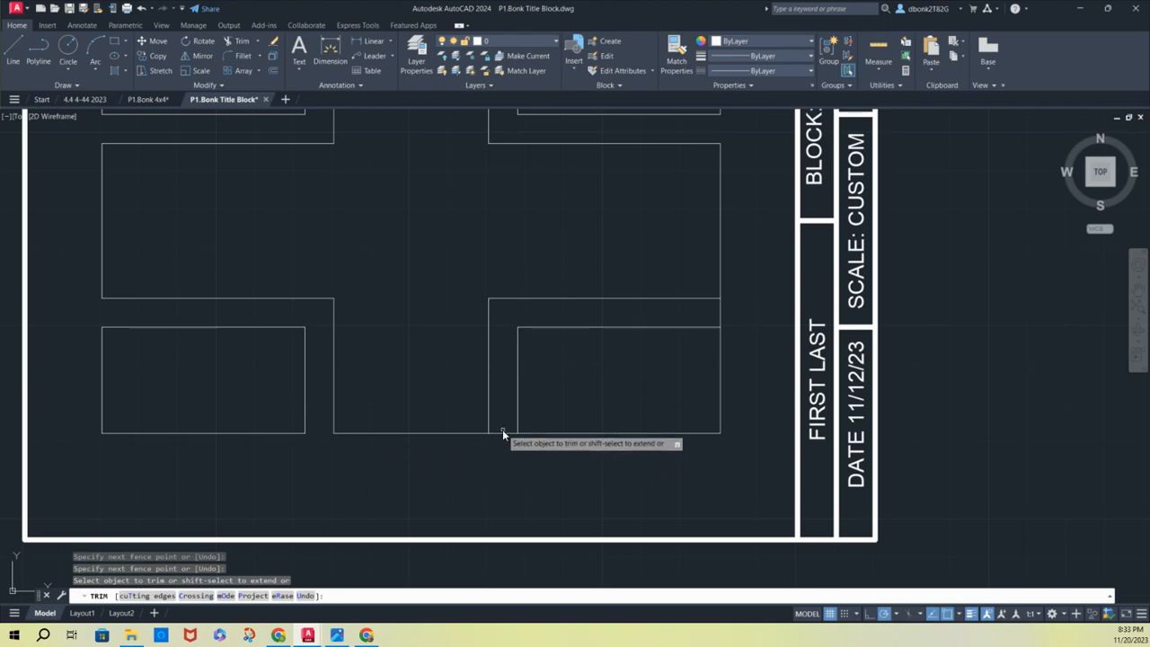
pyautogui.click(502, 429)
pyautogui.click(501, 437)
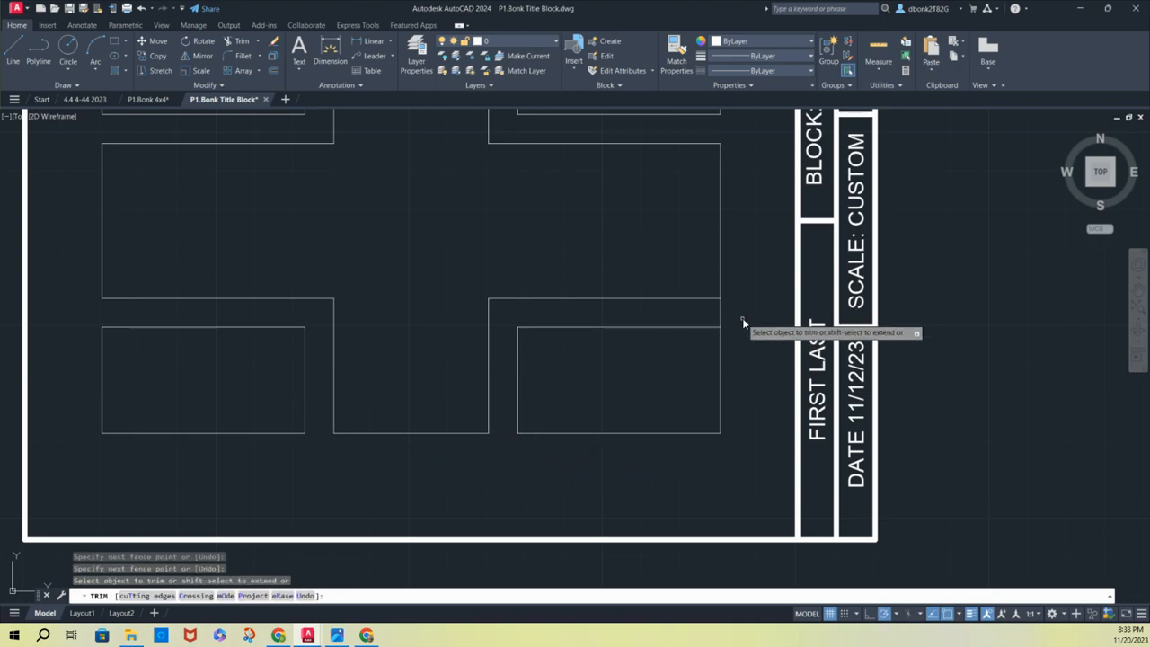
pyautogui.scroll(-2, 656, 294)
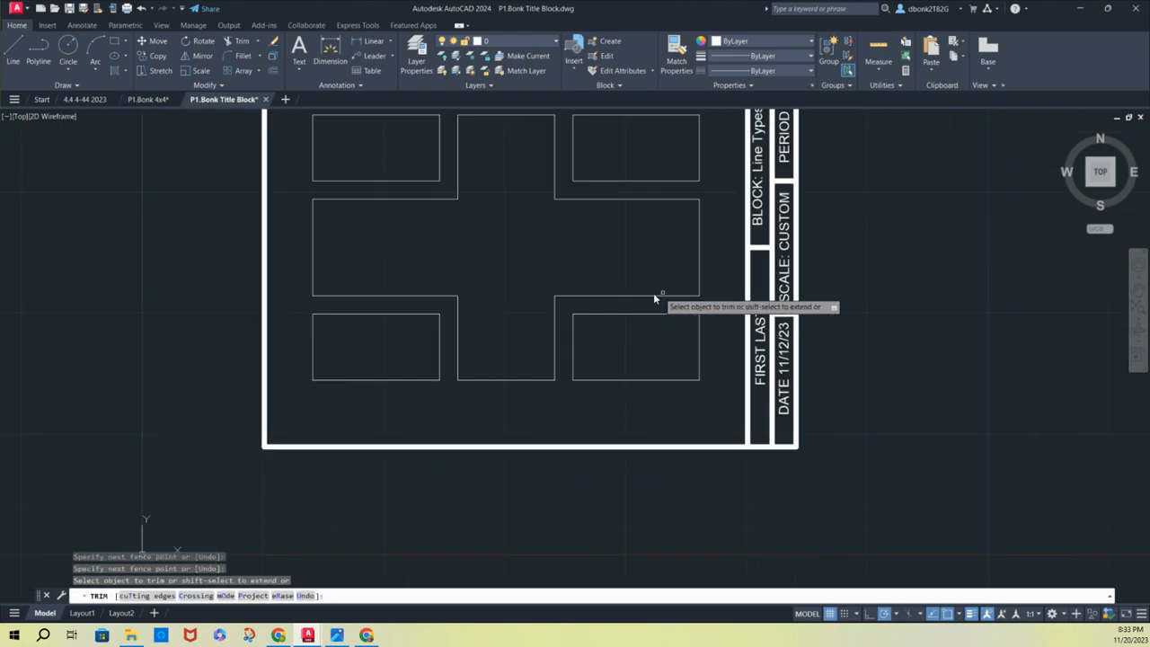
pyautogui.scroll(-2, 653, 293)
pyautogui.moveTo(623, 239); pyautogui.dragTo(476, 320, button='middle')
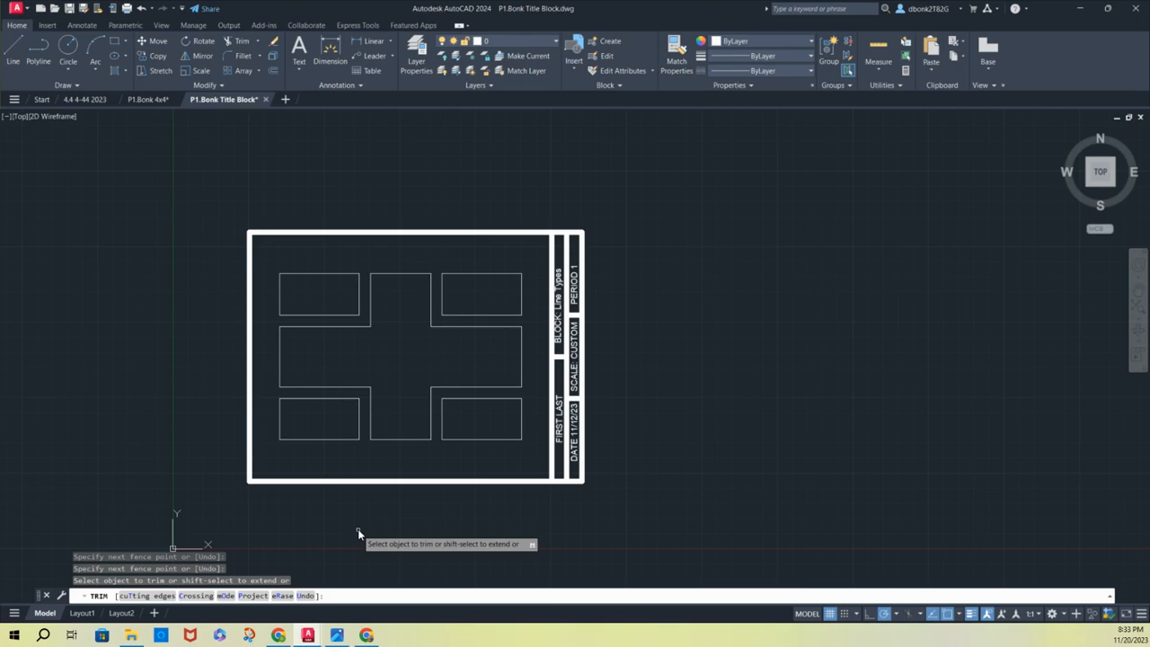
pyautogui.scroll(2, 357, 531)
pyautogui.scroll(-2, 371, 501)
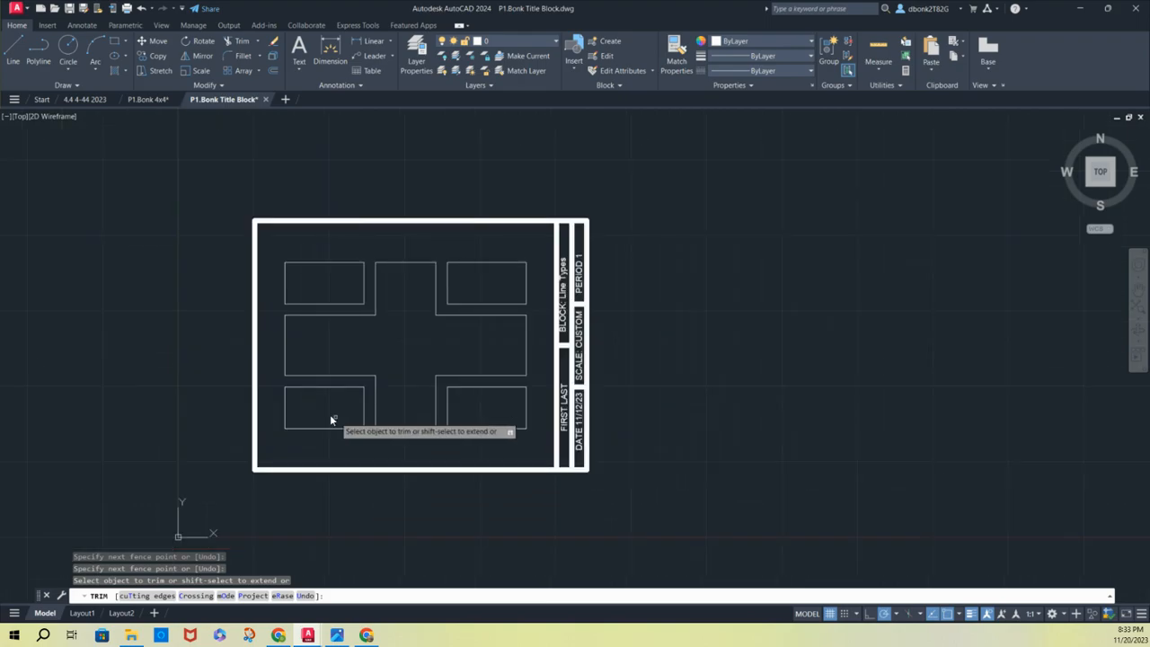
# Examine how the two rows of dimensions are arranged in the P1.Bonk 4x4 drawing and return to P1.Bonk Title Block
pyautogui.click(149, 98)
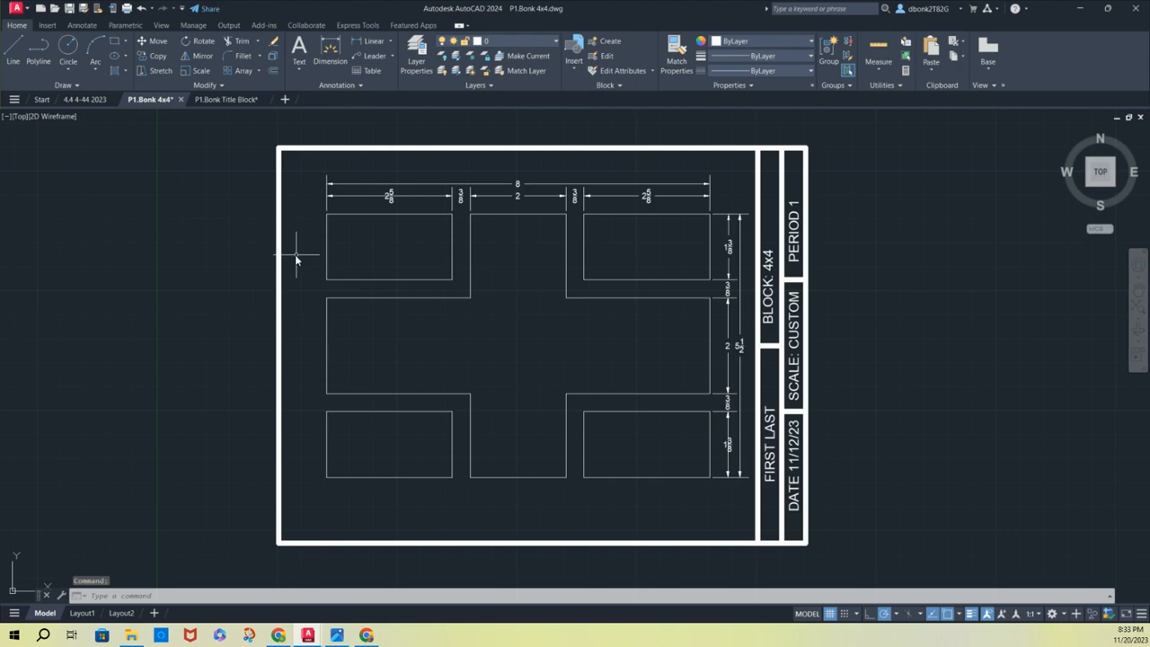
pyautogui.scroll(2, 367, 185)
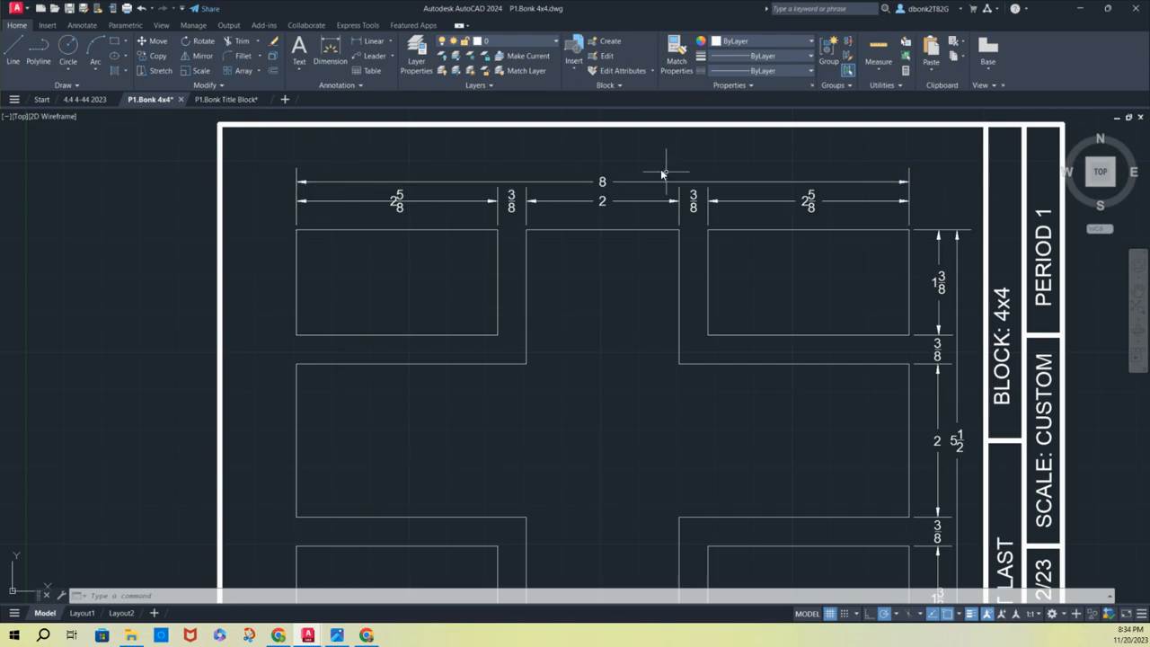
pyautogui.moveTo(662, 173); pyautogui.dragTo(525, 128, button='middle')
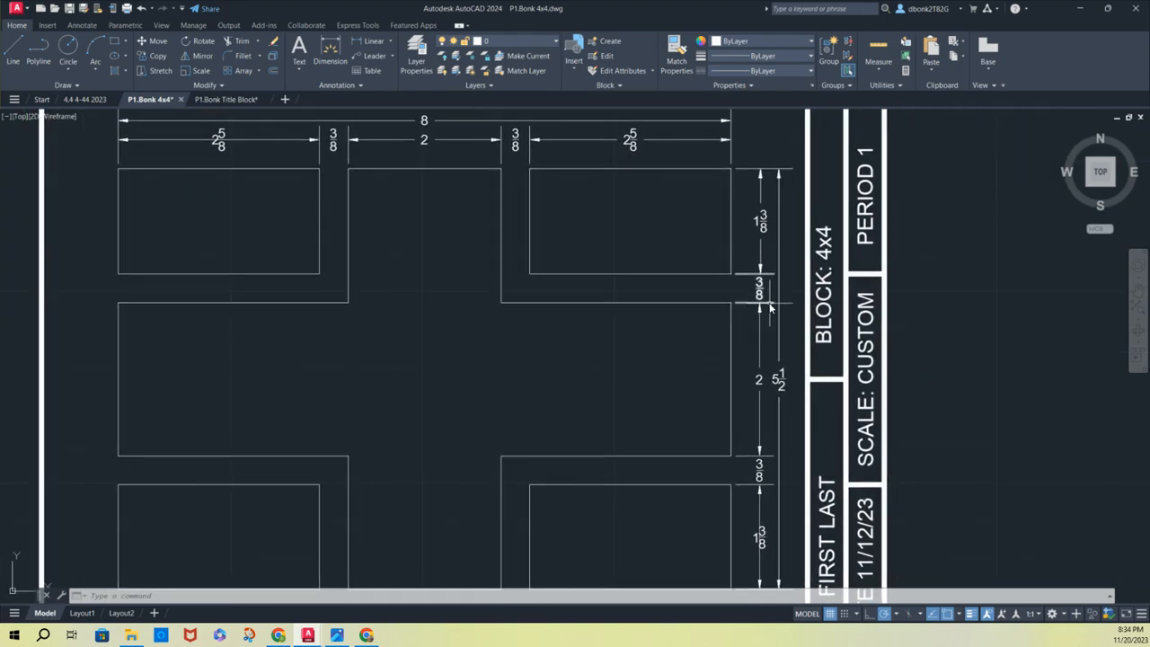
pyautogui.click(231, 99)
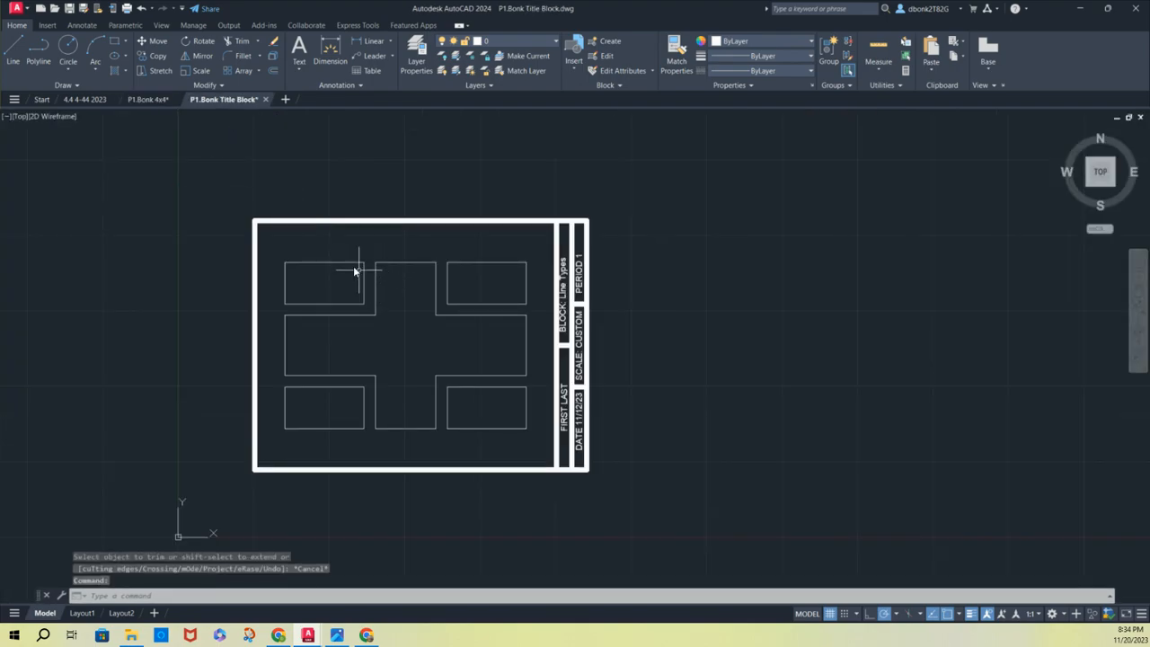
# Offset the upper-left rectangle's top edge outward by 3/8, and offset the resulting line outward by another 1/4
pyautogui.scroll(2, 332, 254)
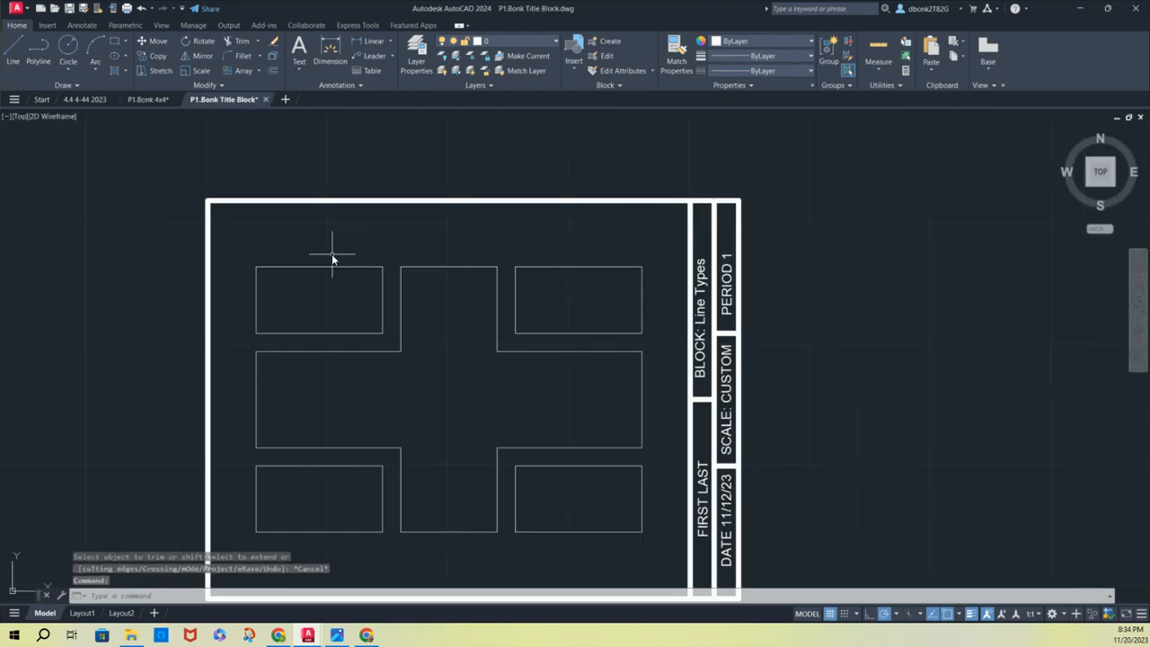
pyautogui.click(274, 72)
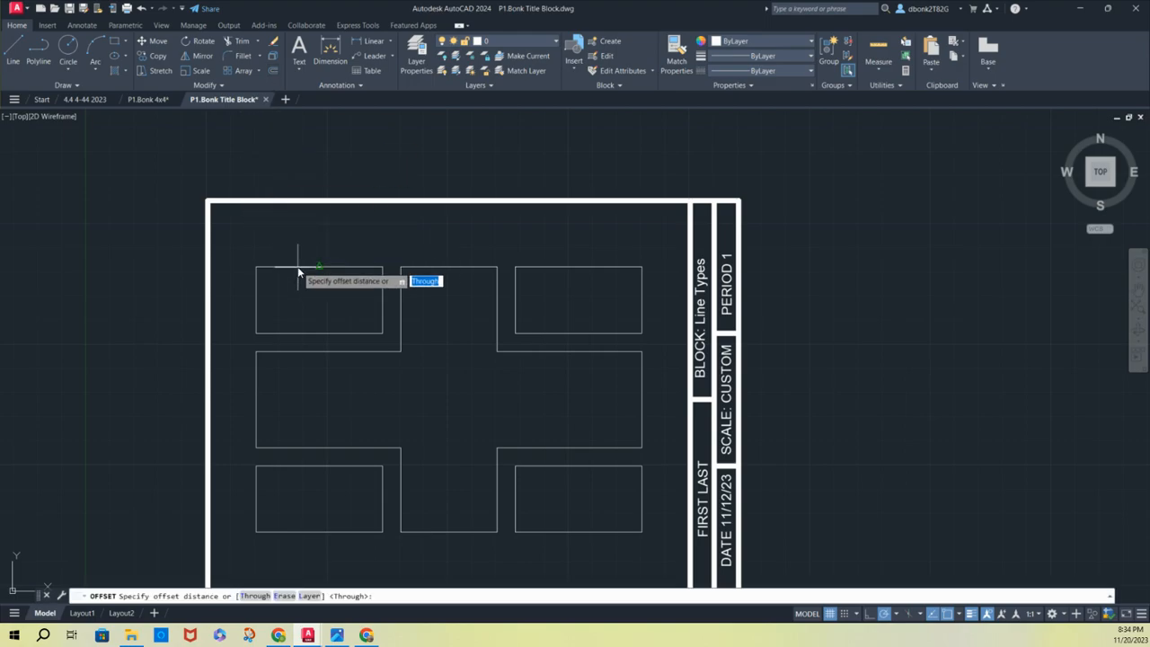
pyautogui.click(298, 269)
pyautogui.click(295, 265)
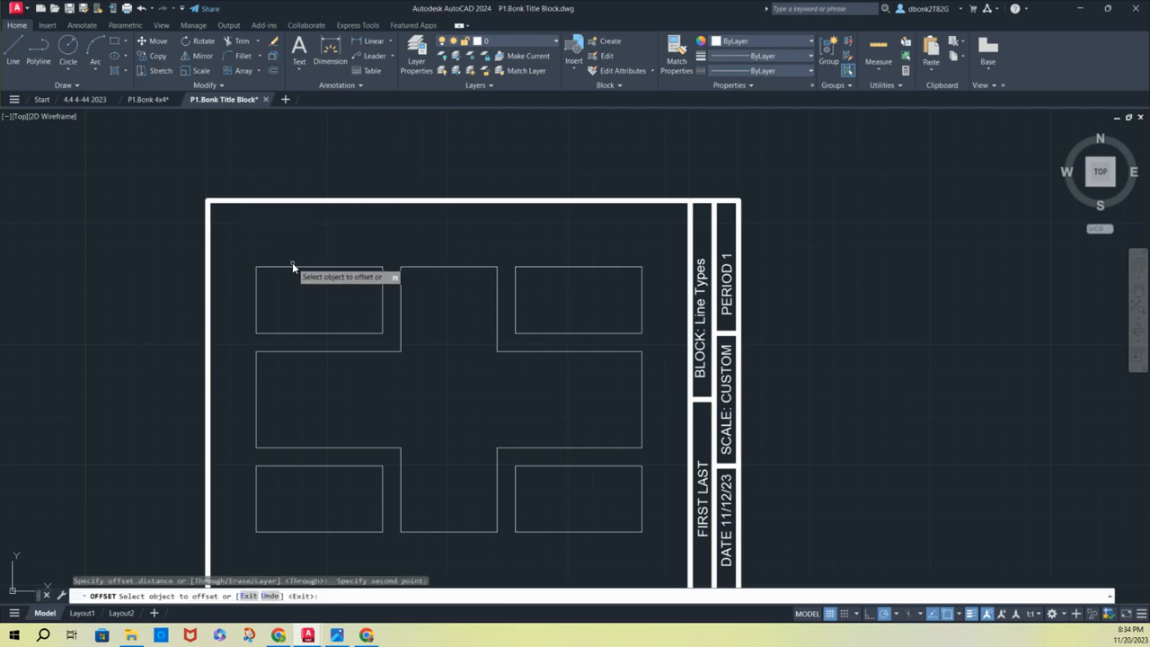
pyautogui.click(292, 266)
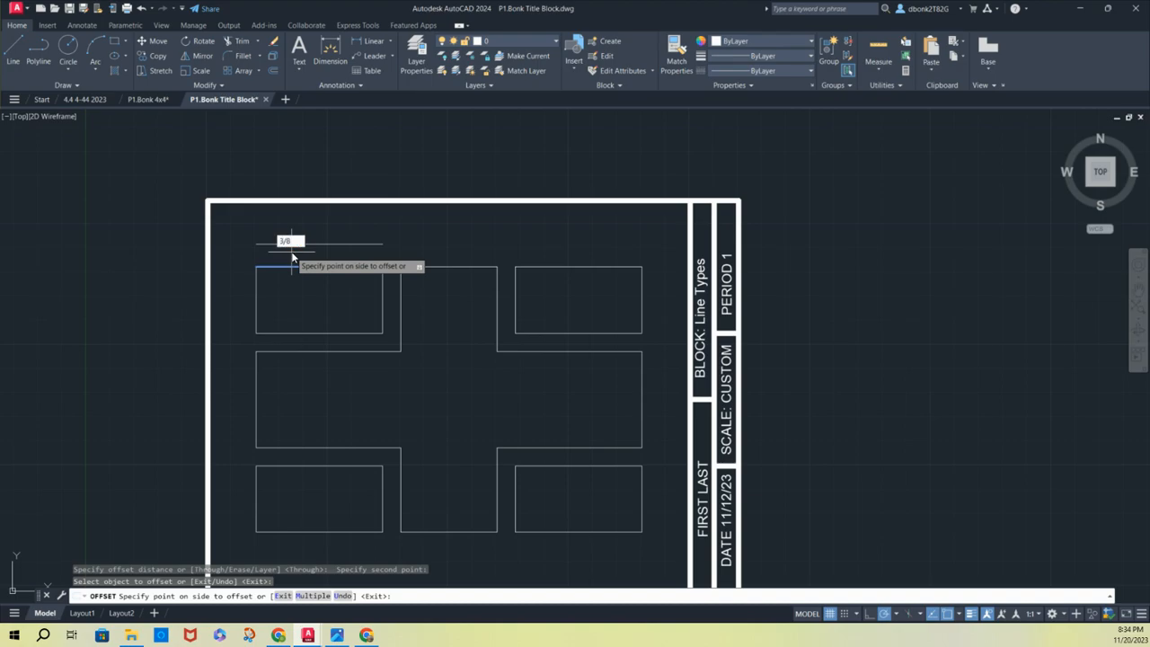
pyautogui.write('3/8')
pyautogui.press('Return')
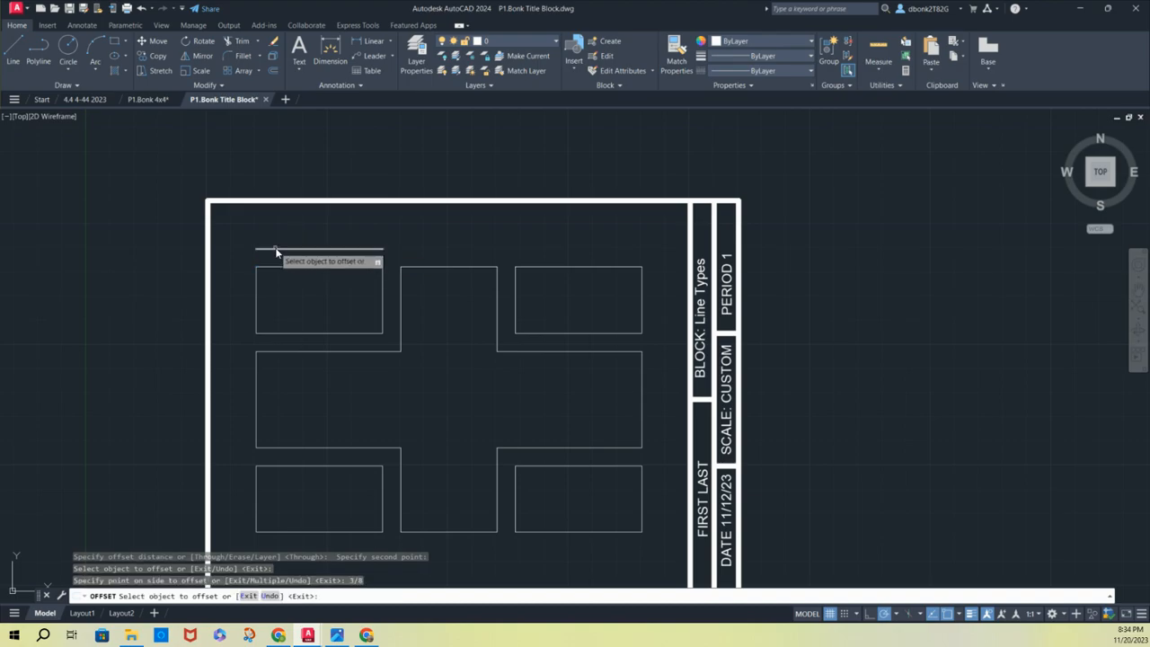
pyautogui.click(276, 250)
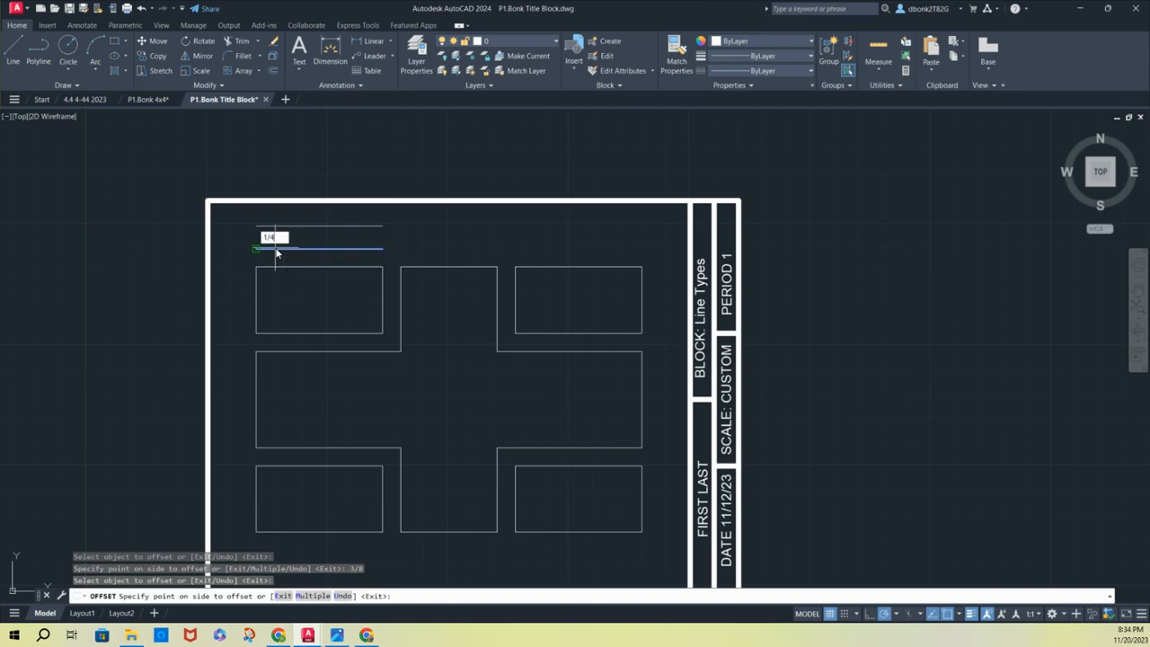
pyautogui.write('1/4')
pyautogui.press('Return')
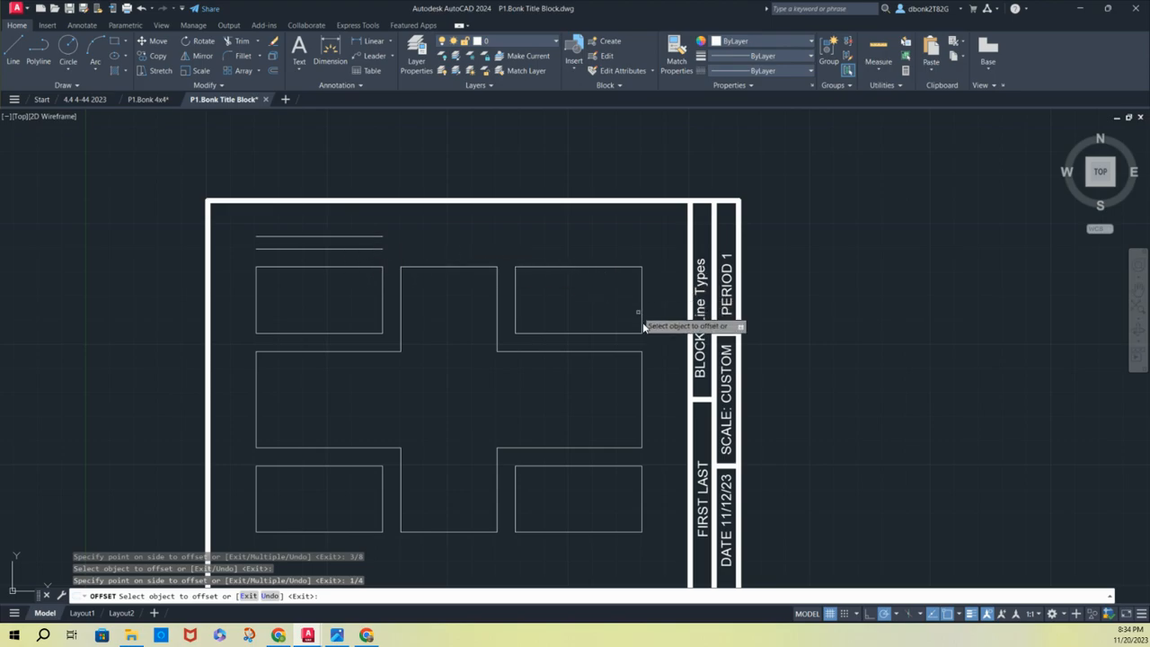
# Offset the lower-right rectangle's outer vertical edge outward by 3/8, and offset the resulting line outward by another 1/4
pyautogui.click(641, 489)
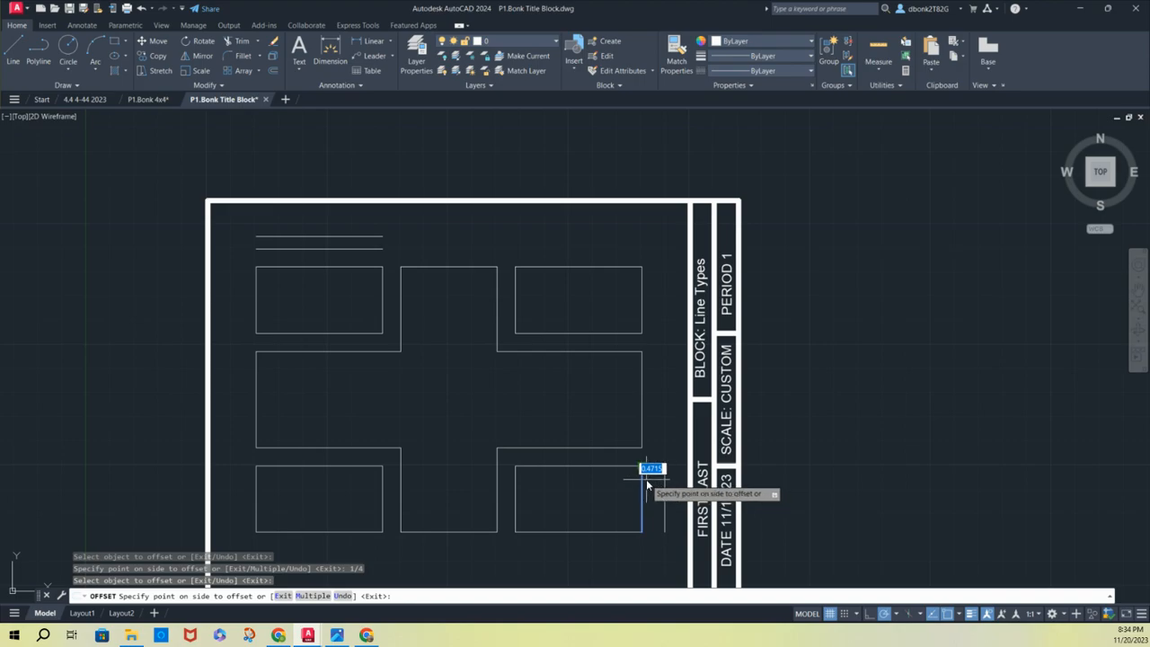
pyautogui.click(646, 485)
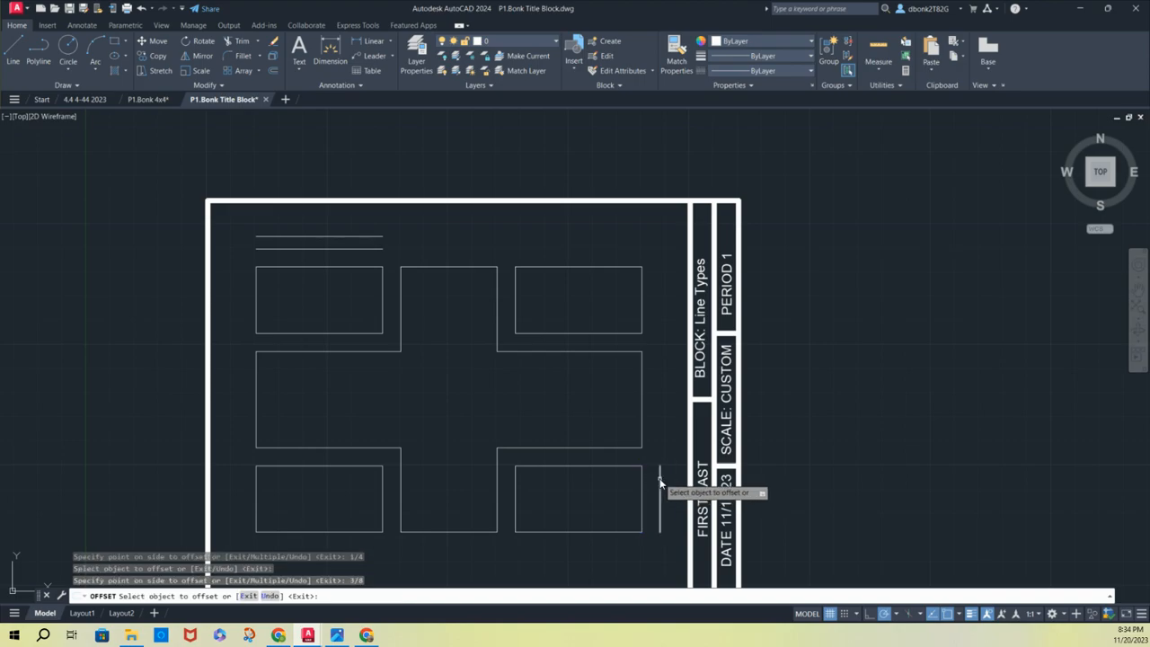
pyautogui.click(660, 485)
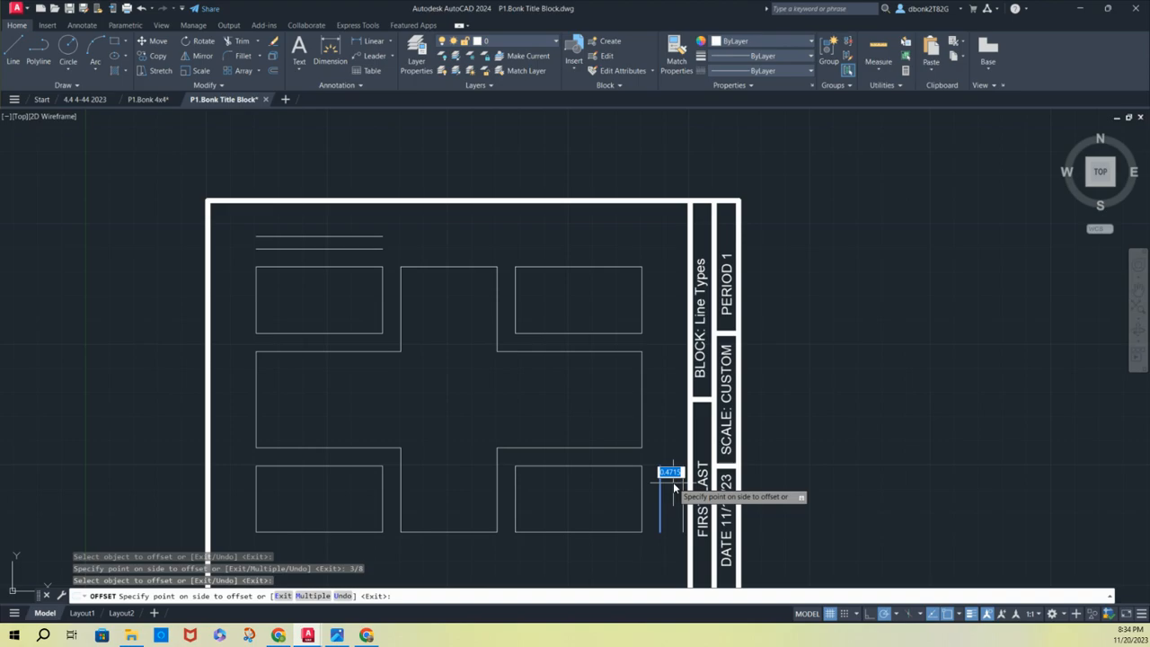
pyautogui.write('1/4')
pyautogui.press('Return')
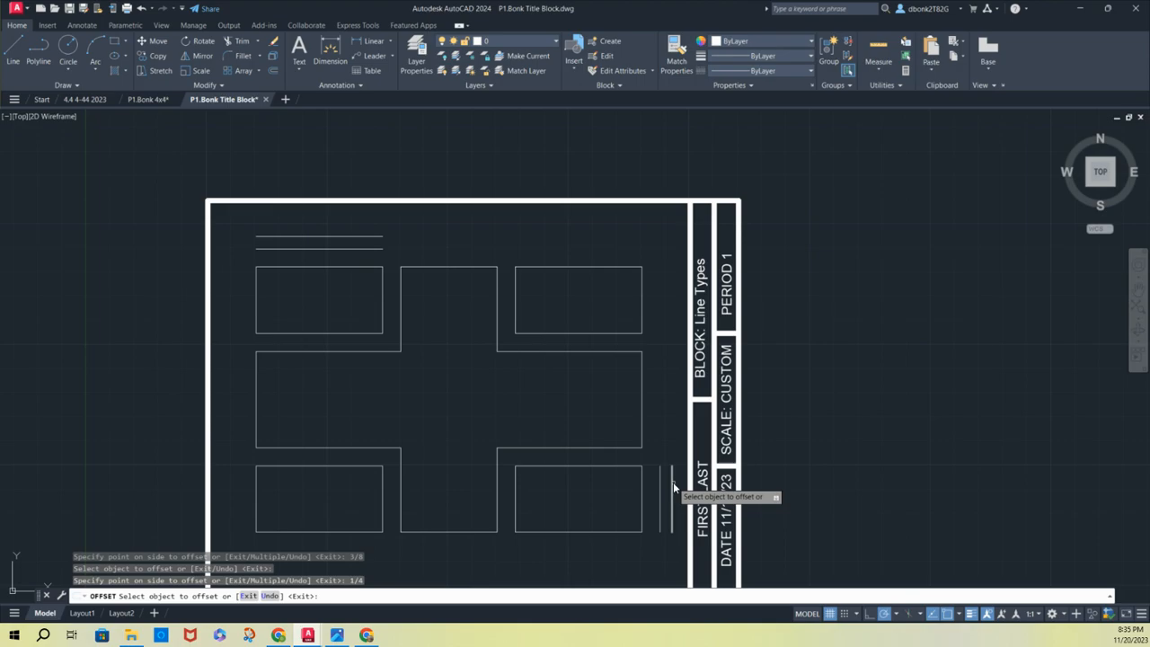
# Check the placement of the dimension values in the P1.Bonk 4x4 reference drawing, and return to P1.Bonk Title Block
pyautogui.click(149, 100)
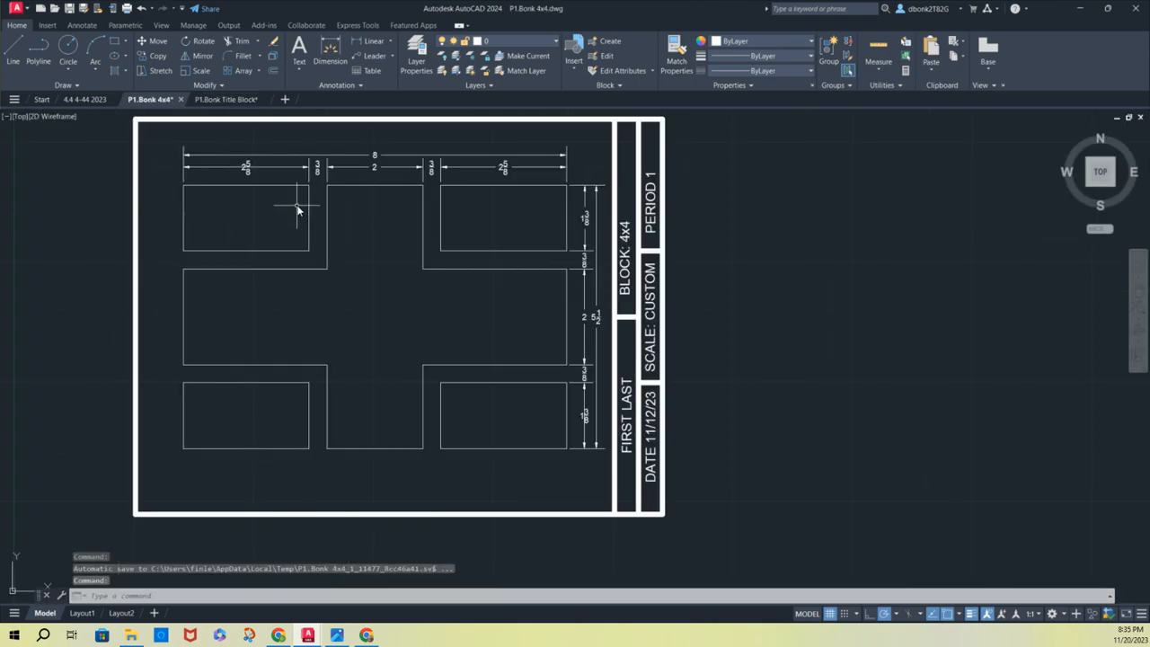
pyautogui.scroll(2, 297, 209)
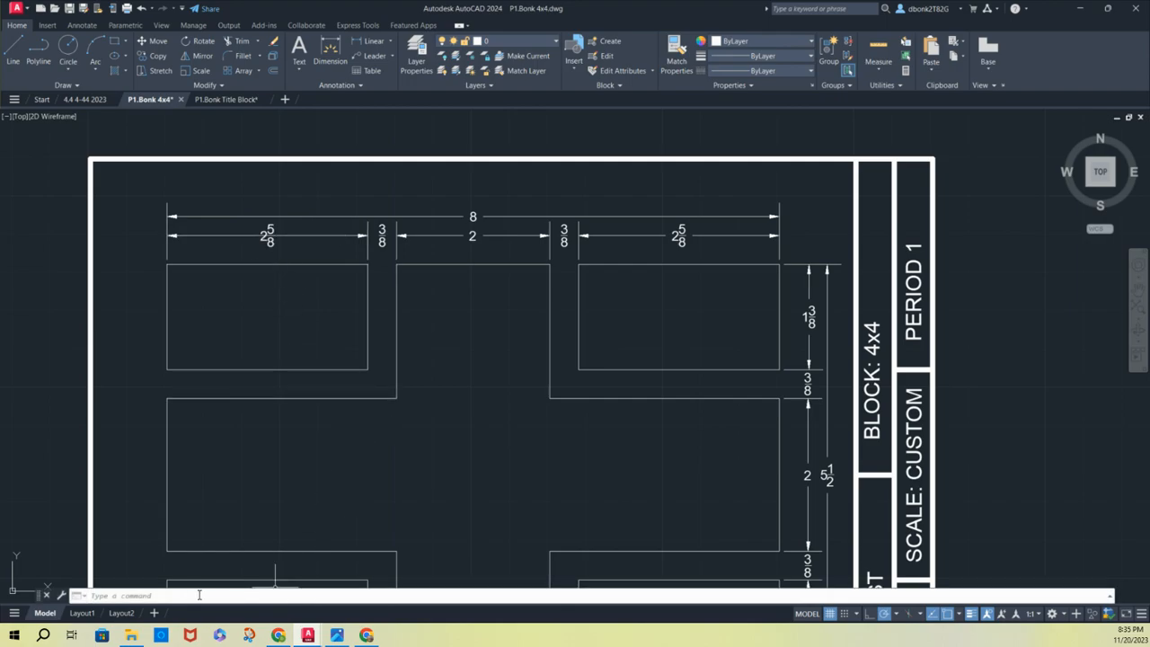
pyautogui.click(230, 98)
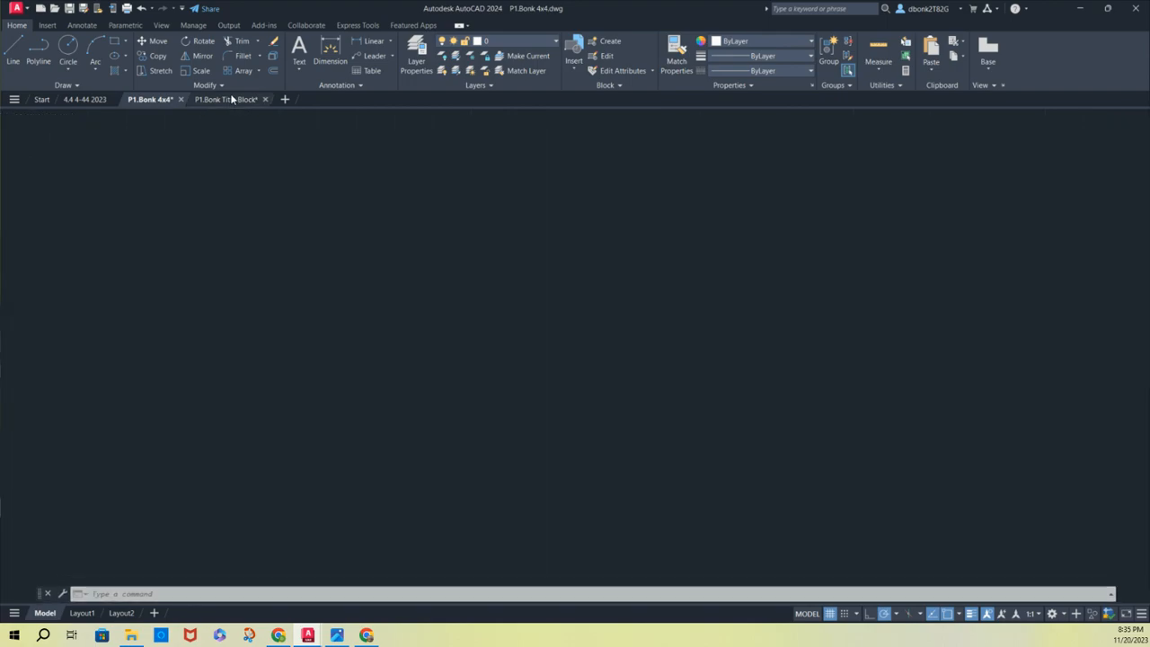
# Dimension the upper-right rectangle's width and the gap between it and the central column, aligning both with the inner horizontal guide line
pyautogui.click(324, 49)
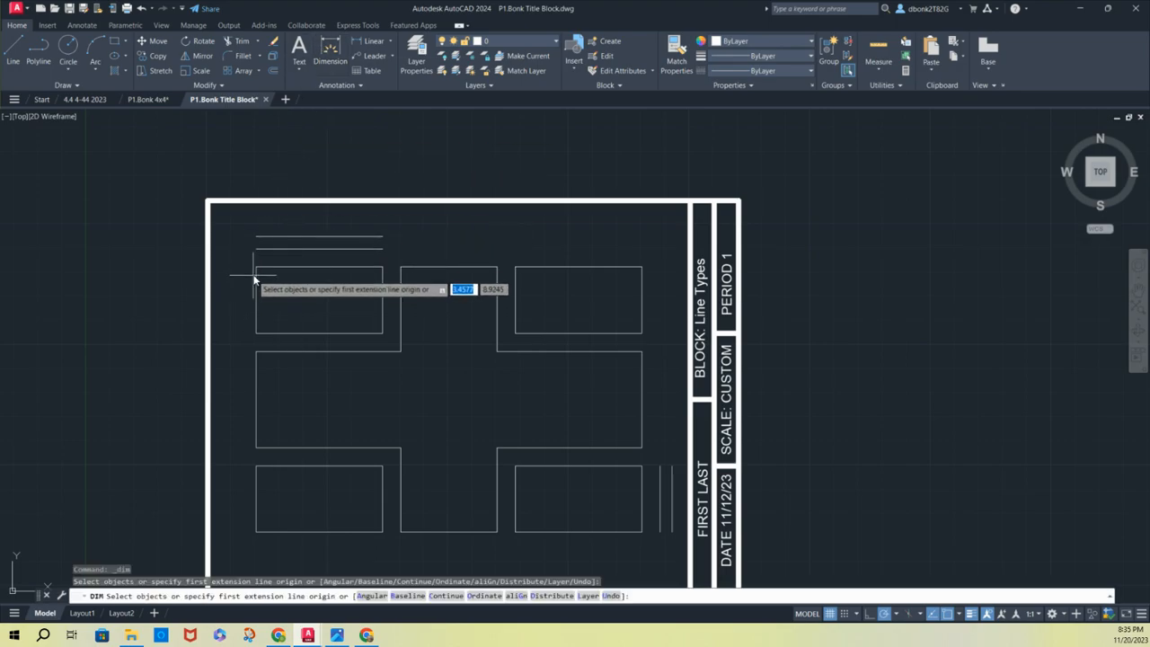
pyautogui.click(640, 267)
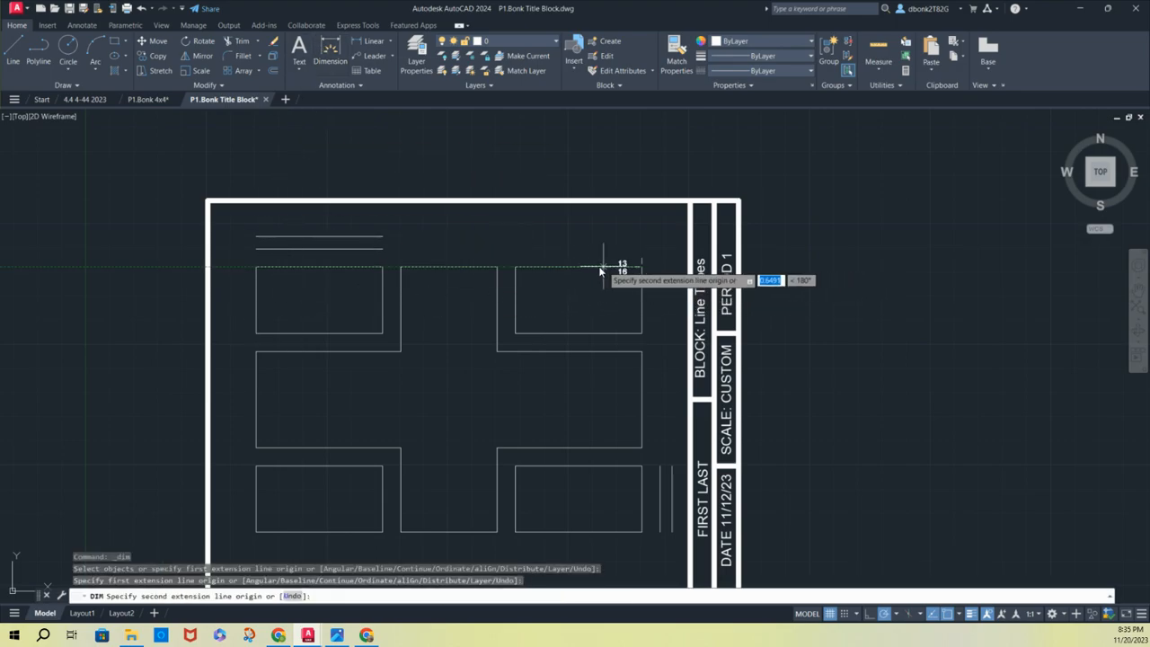
pyautogui.click(515, 266)
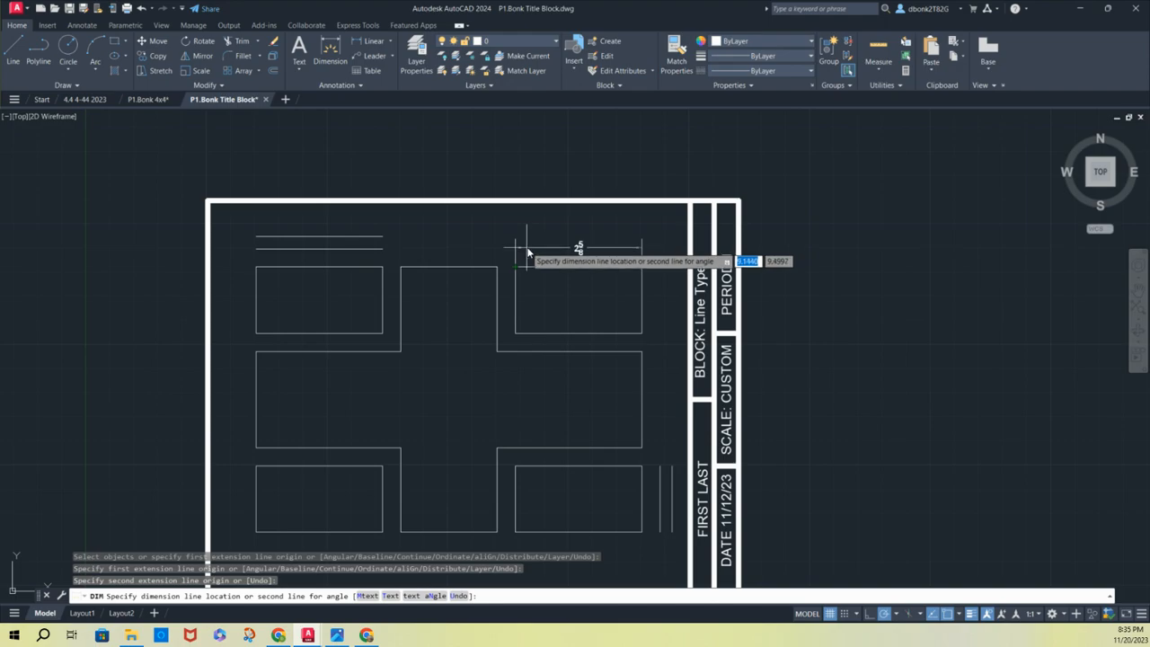
pyautogui.click(384, 251)
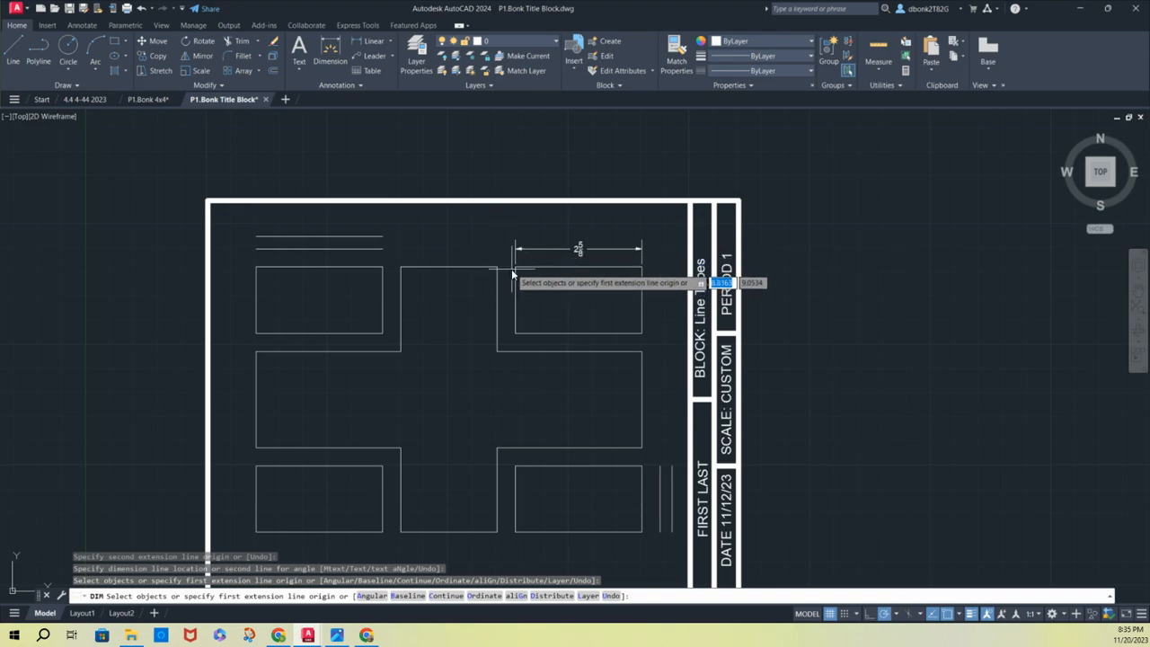
pyautogui.click(498, 266)
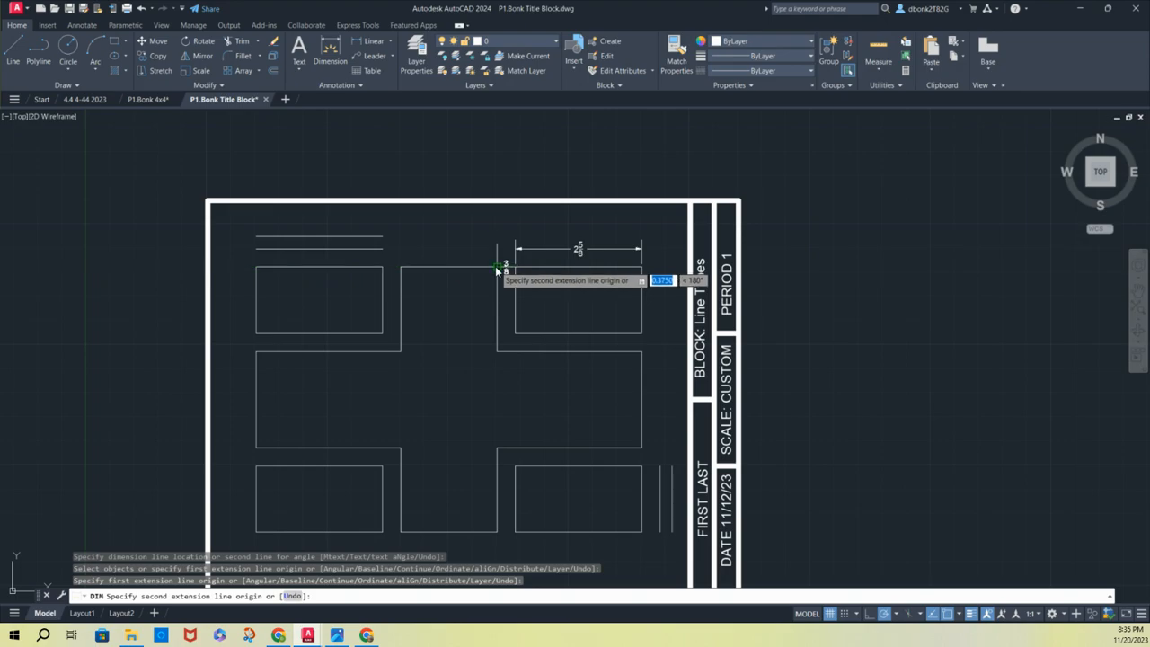
pyautogui.click(498, 268)
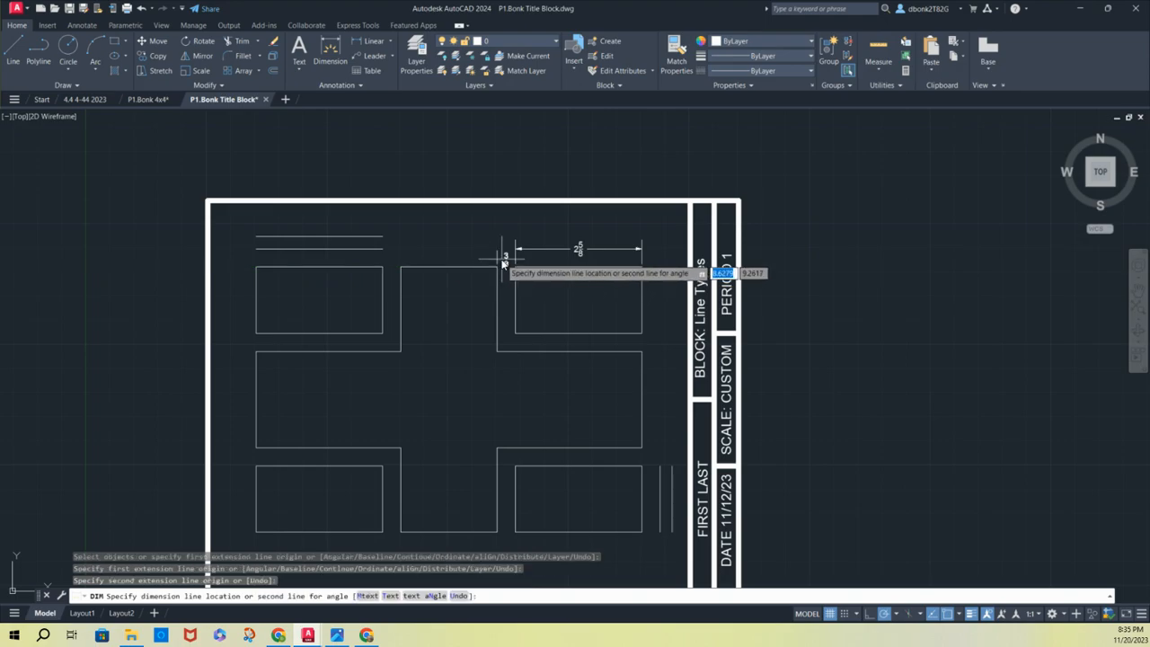
pyautogui.click(387, 249)
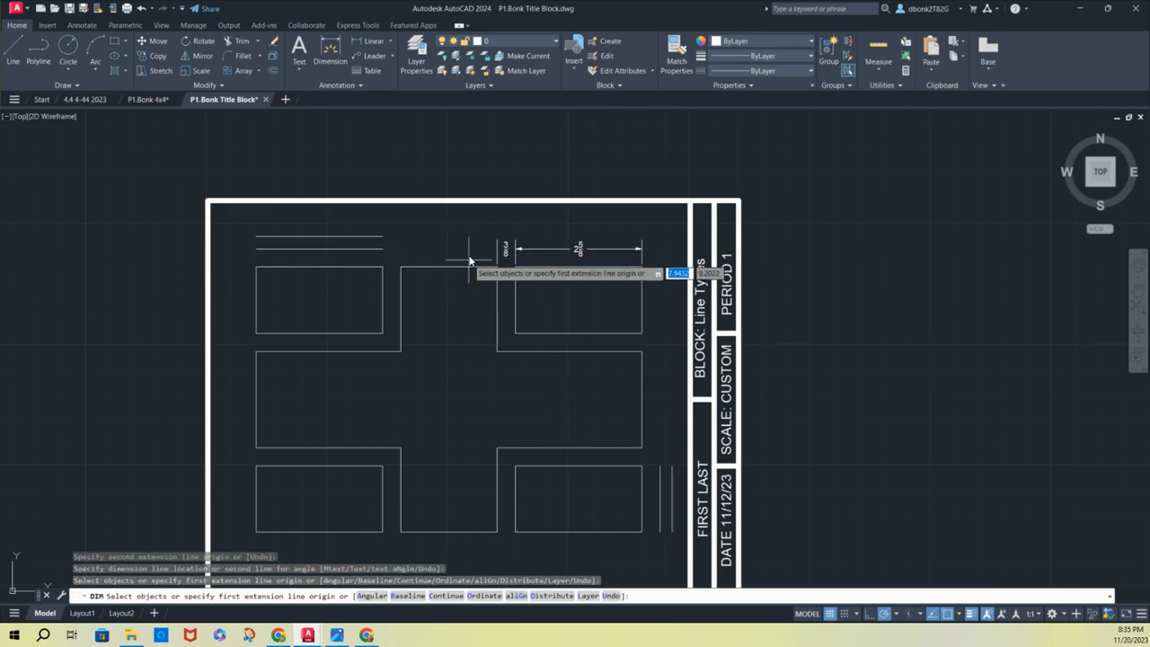
# Dimension the central column's width and the gap between it and the upper-left rectangle, aligned with the inner horizontal guide line
pyautogui.click(402, 270)
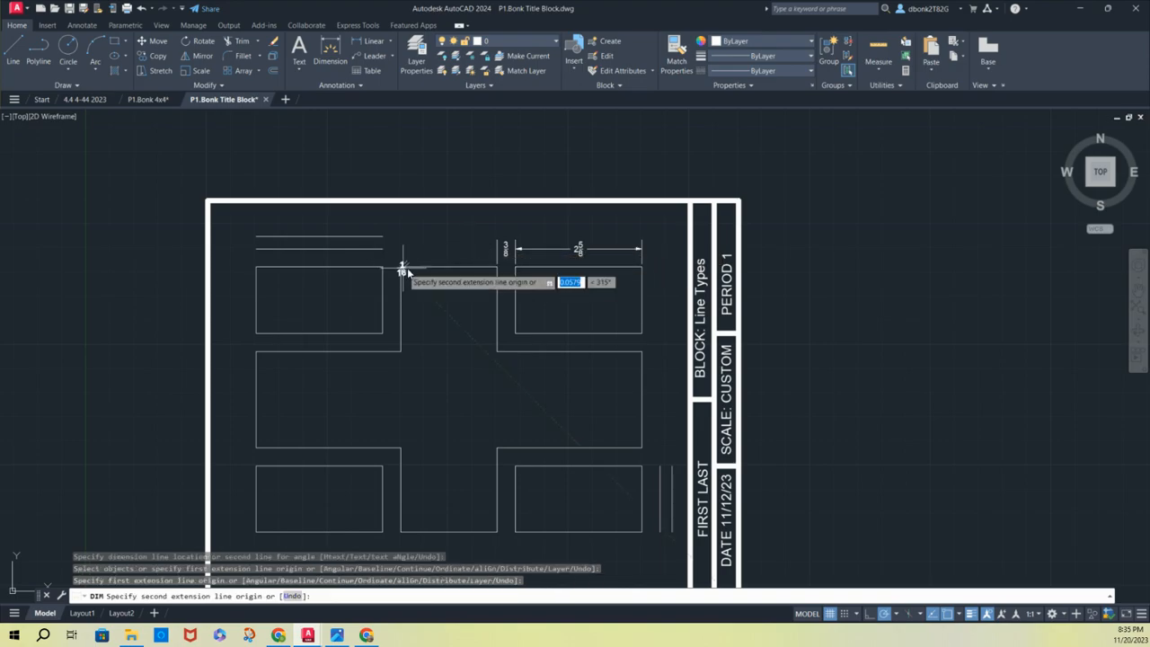
pyautogui.click(496, 267)
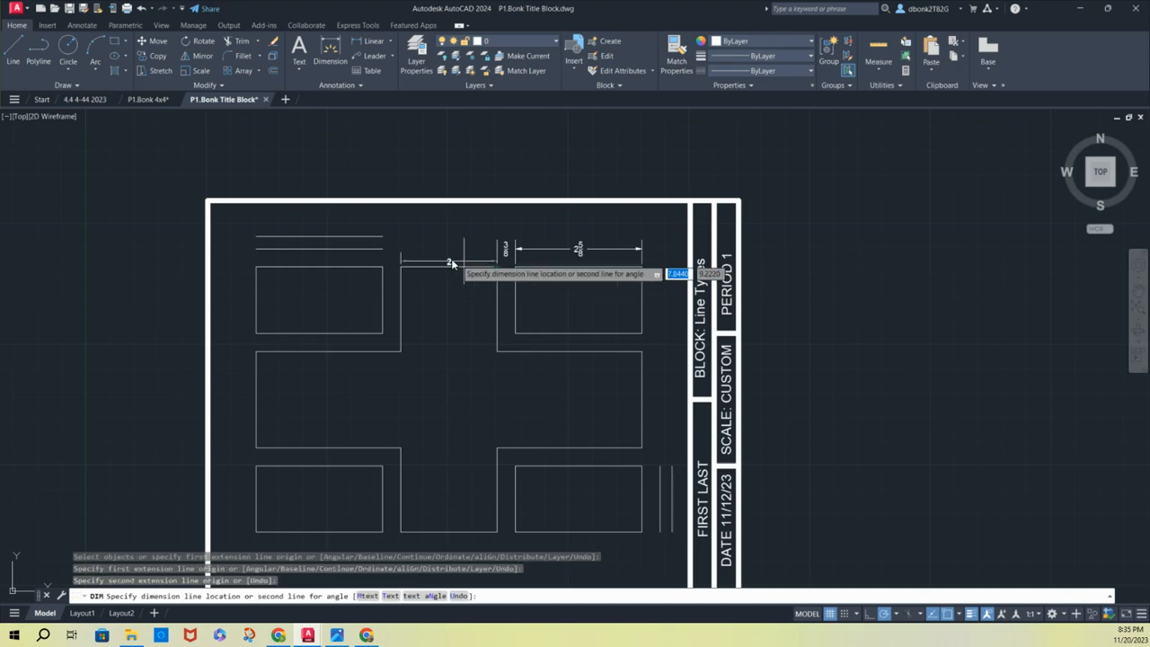
pyautogui.click(381, 249)
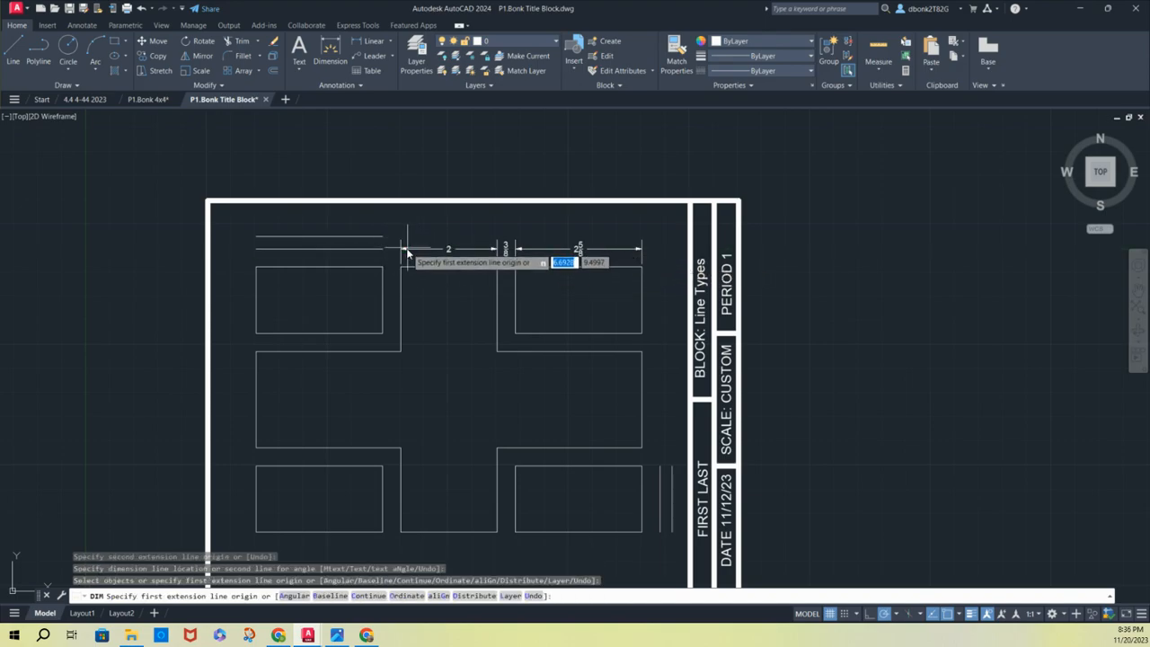
pyautogui.click(400, 267)
pyautogui.click(381, 267)
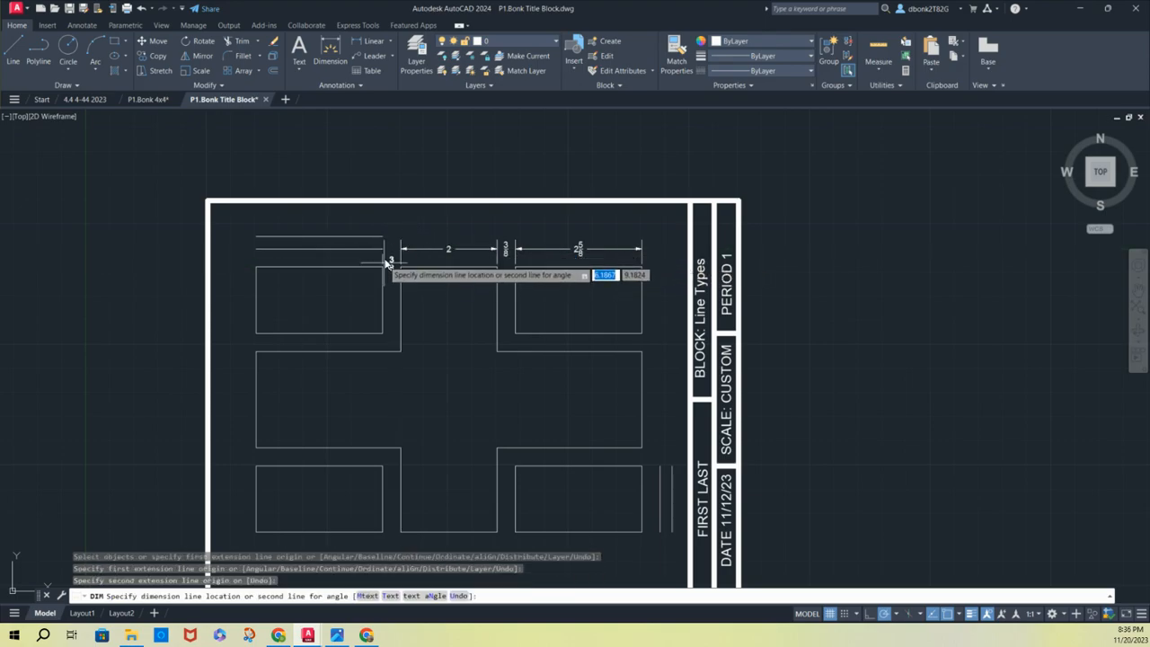
pyautogui.click(380, 250)
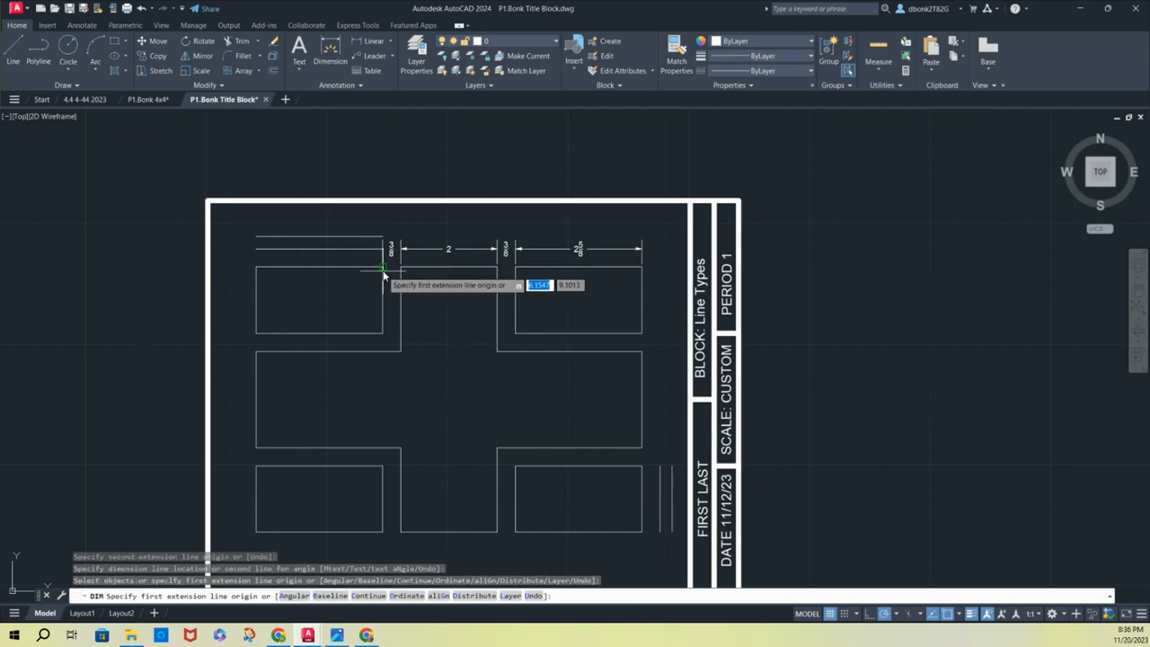
# Dimension the upper-left rectangle's width on the inner horizontal guide line and the layout's overall width on the outer one
pyautogui.click(382, 267)
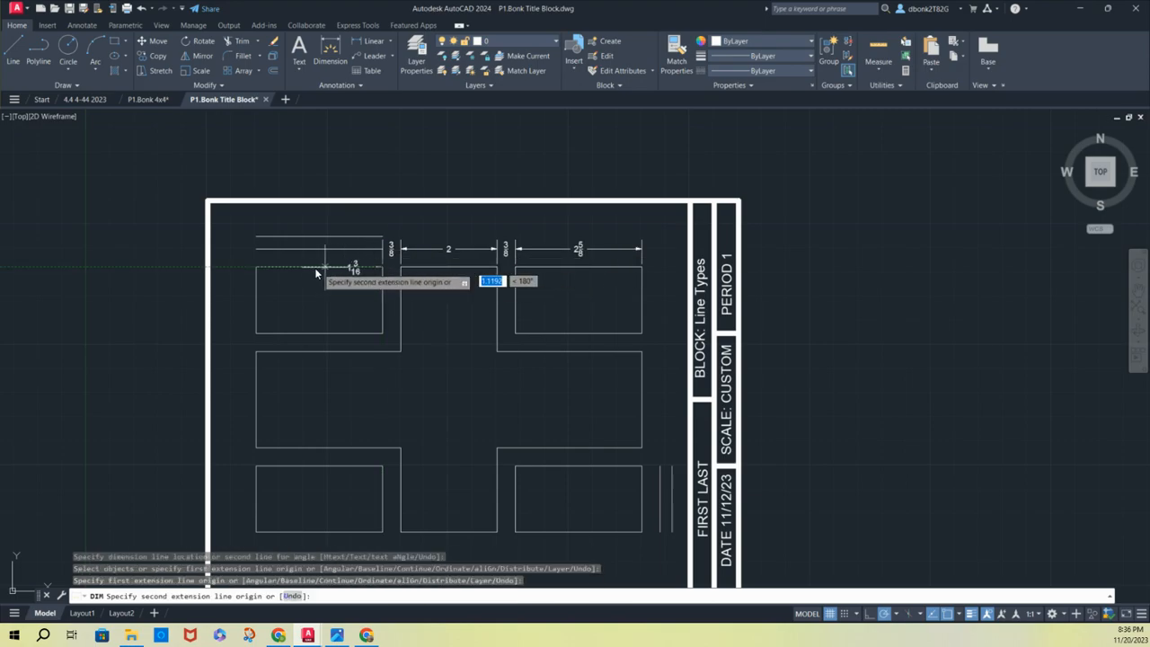
pyautogui.click(256, 267)
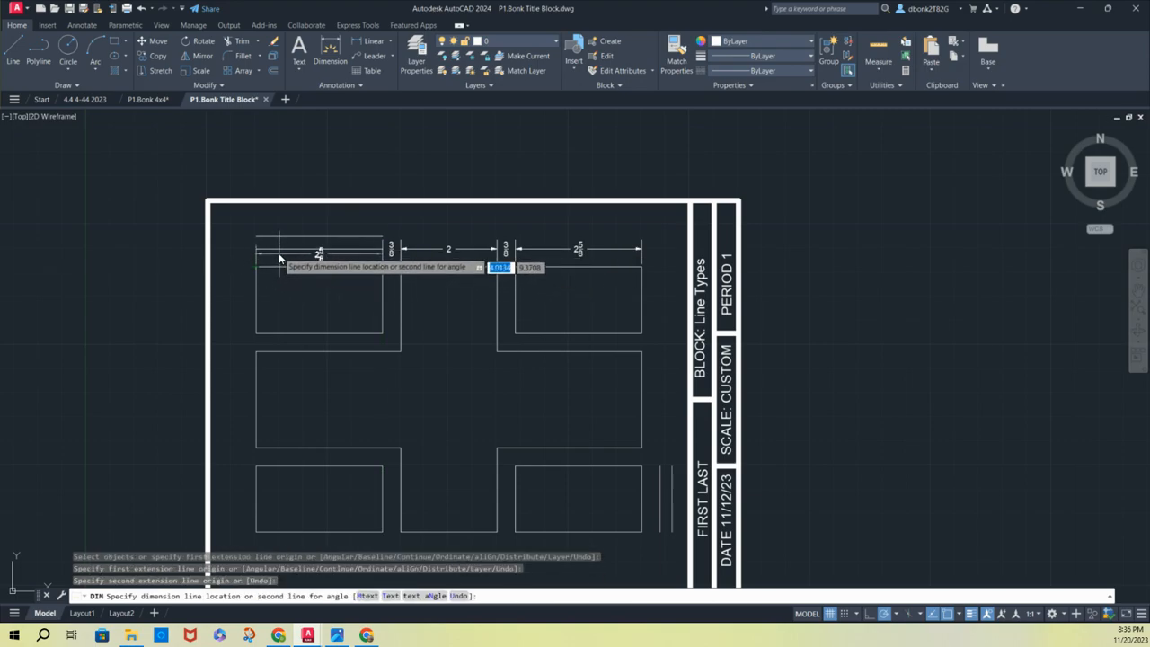
pyautogui.click(277, 250)
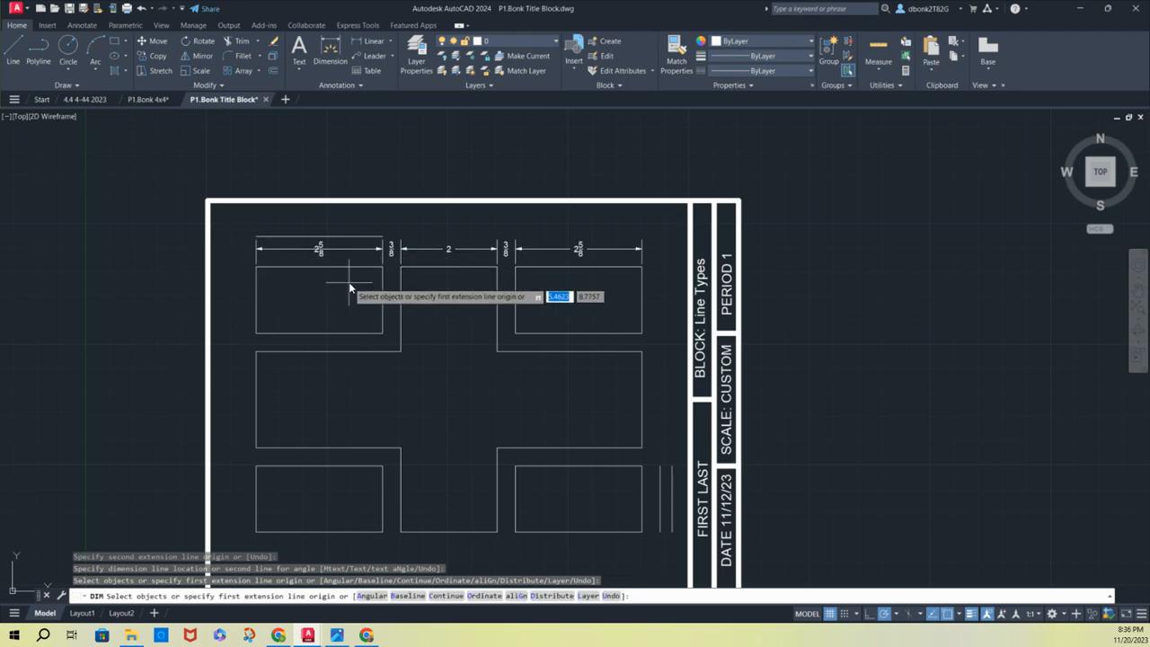
pyautogui.click(257, 267)
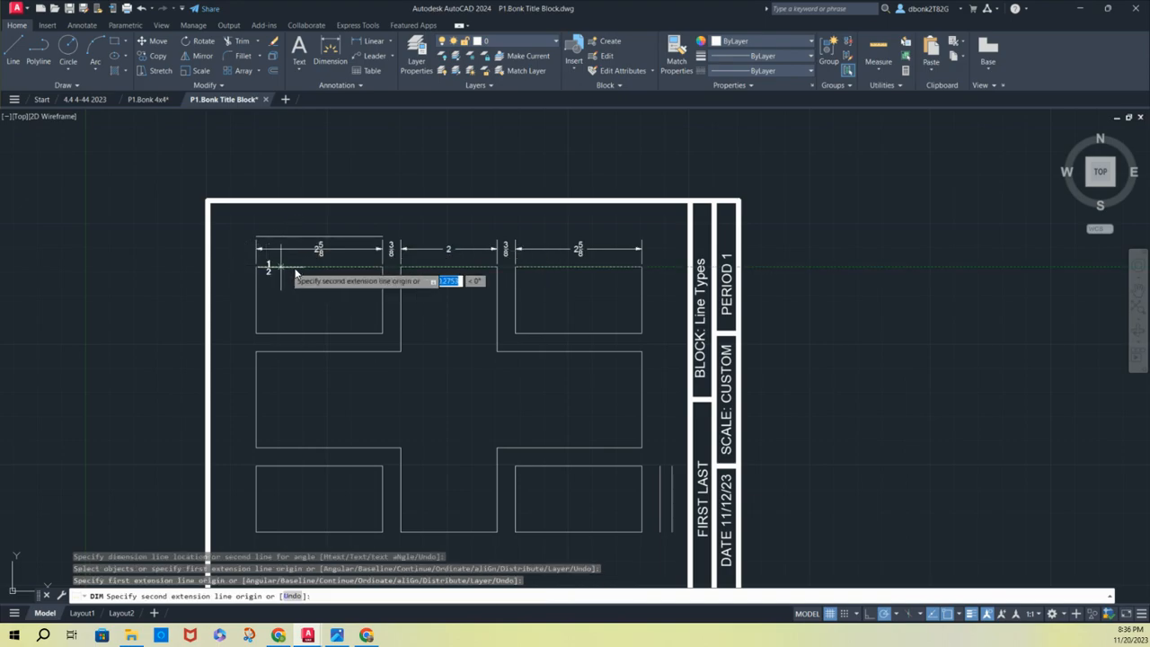
pyautogui.click(641, 267)
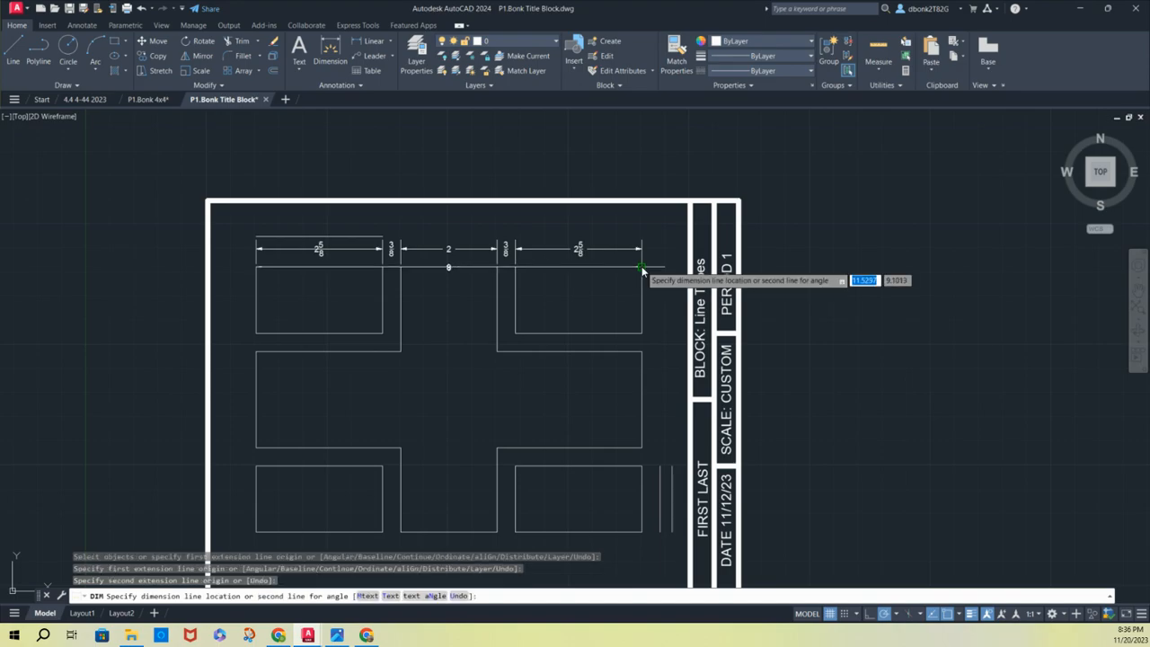
pyautogui.click(368, 238)
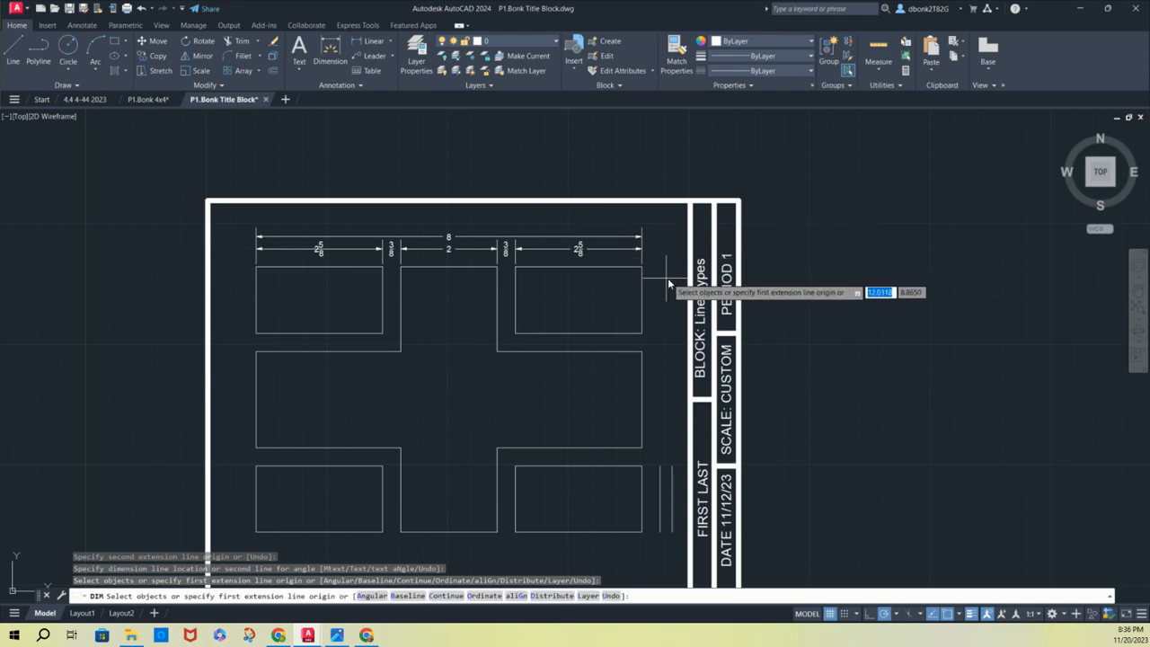
# Dimension the lower-right rectangle's height and the gap above it, aligning both with the inner vertical guide line
pyautogui.moveTo(669, 283); pyautogui.dragTo(518, 222, button='middle')
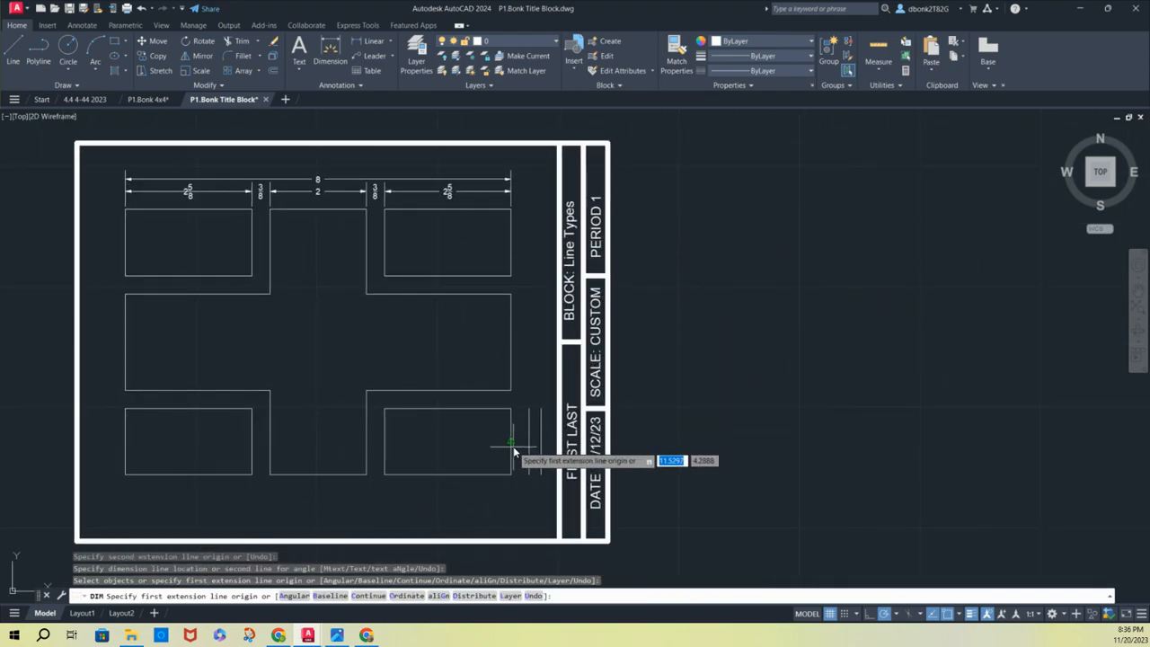
pyautogui.click(511, 473)
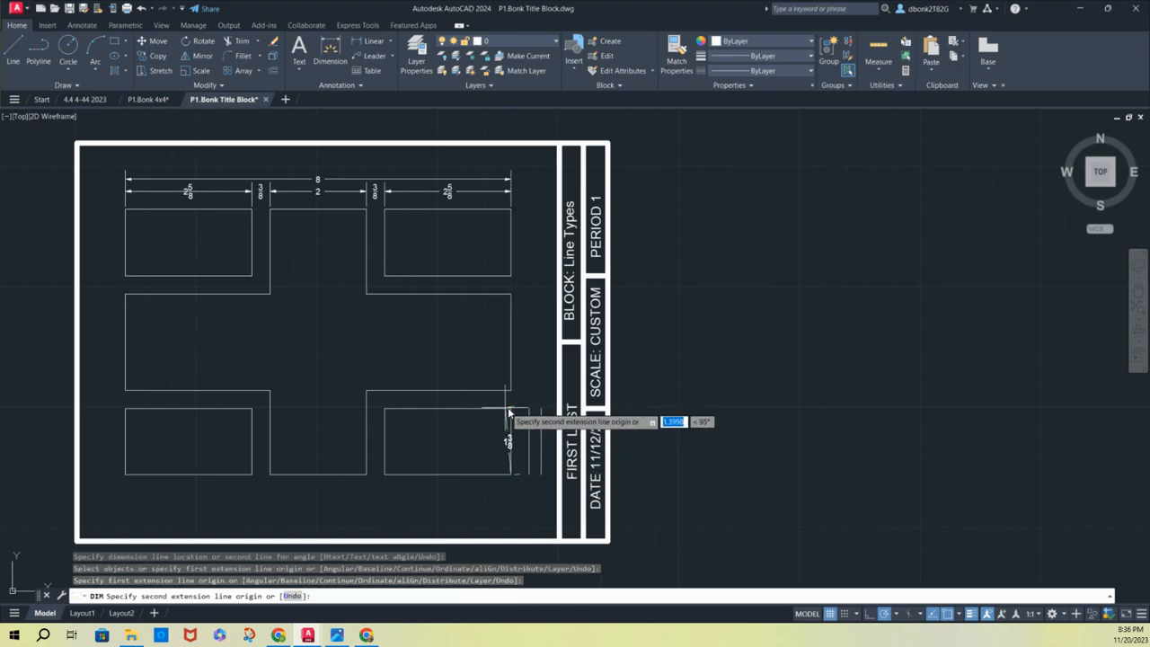
pyautogui.click(511, 409)
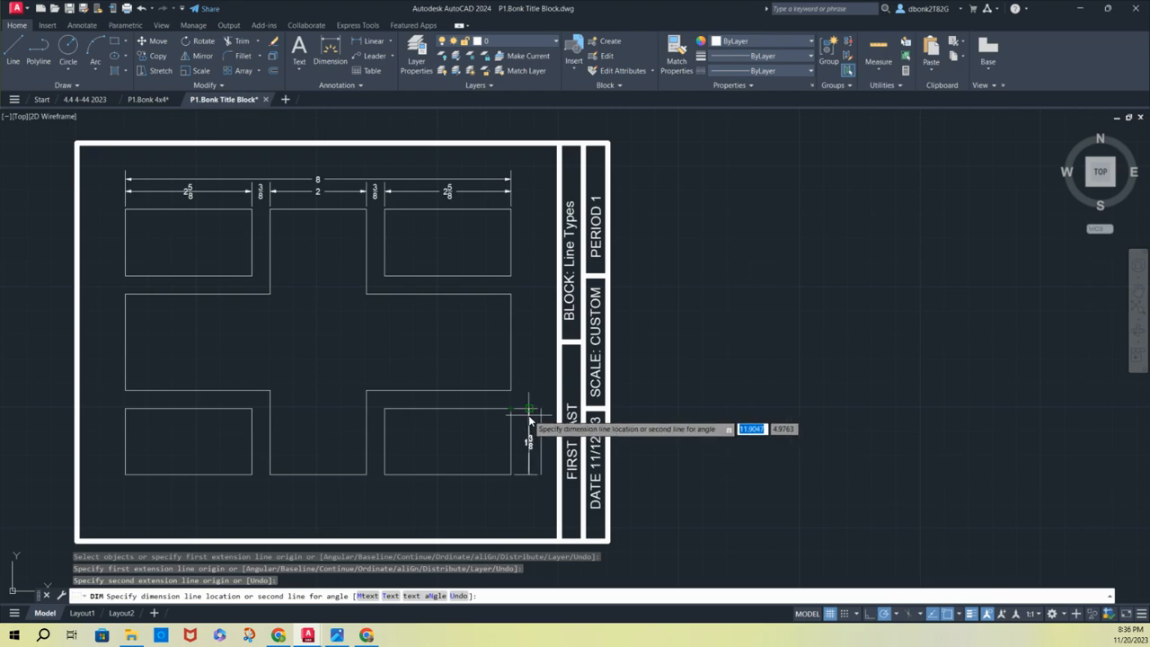
pyautogui.click(529, 419)
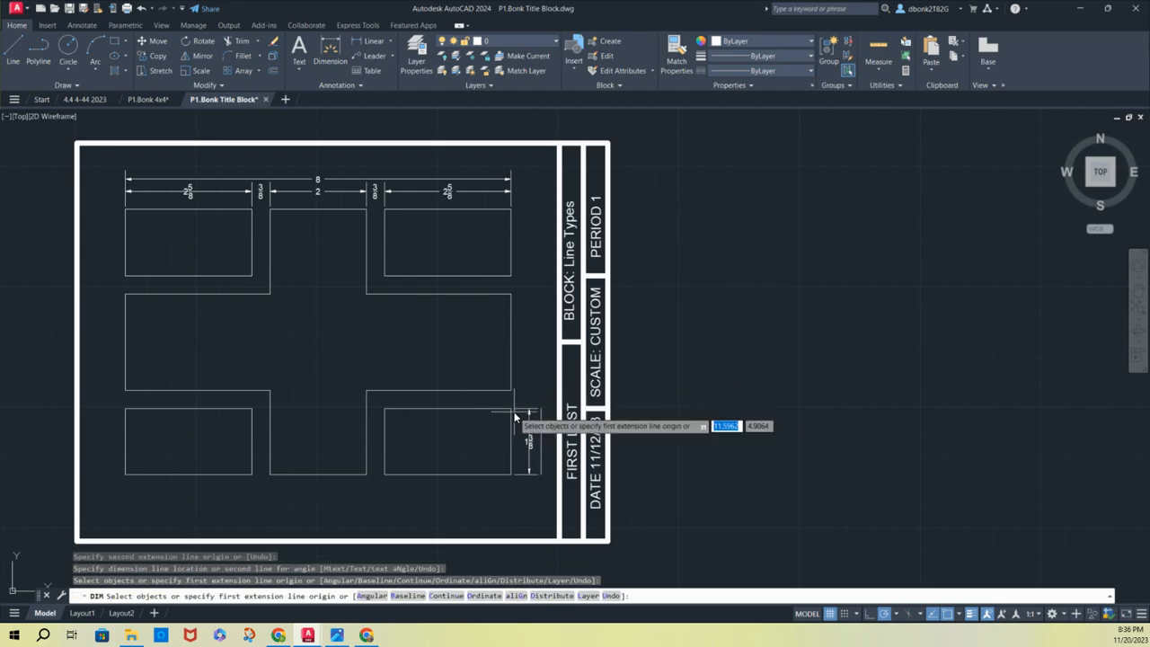
pyautogui.click(511, 409)
pyautogui.click(510, 389)
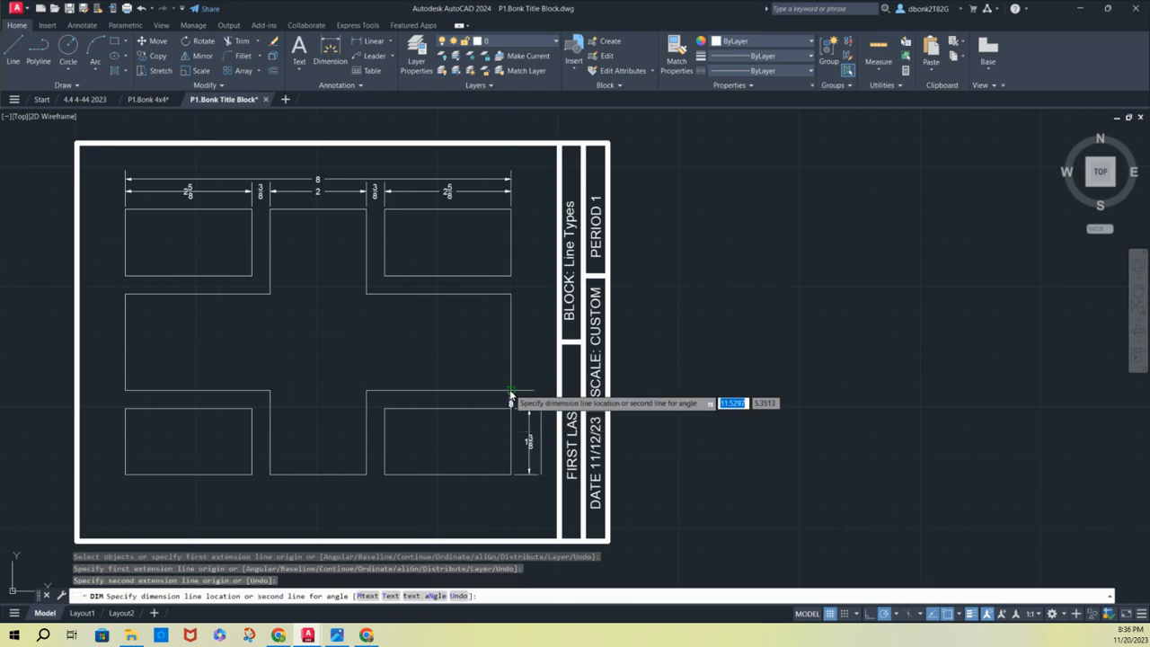
pyautogui.click(520, 399)
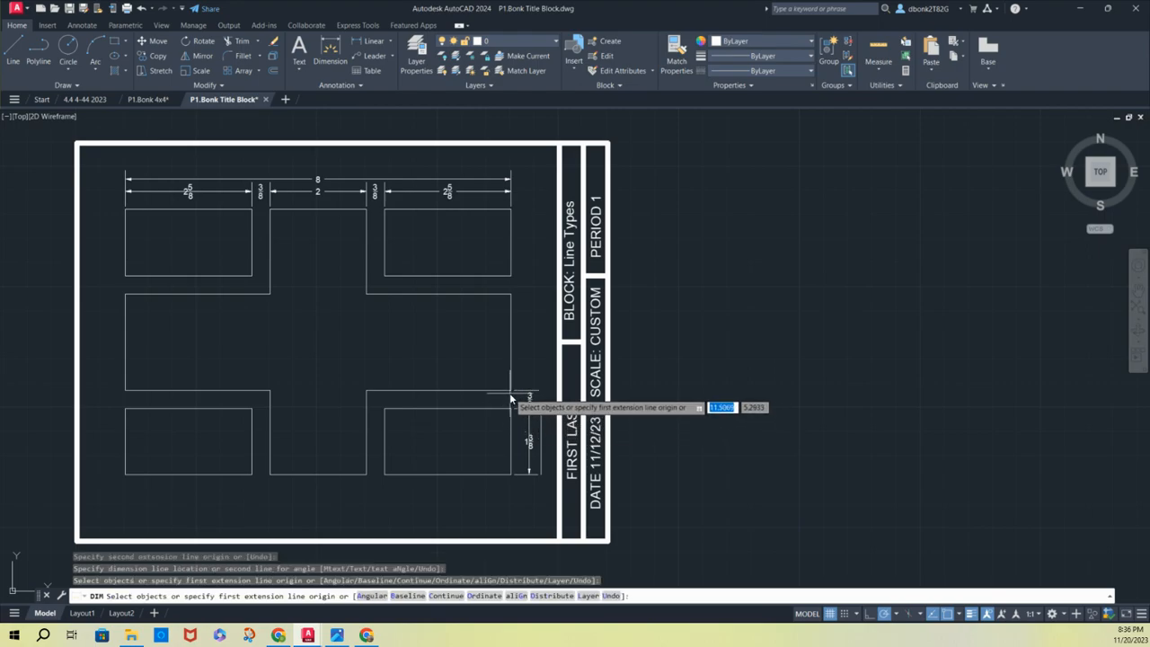
# Dimension the height of the cross shape's right arm in line with the vertical dimensions below it
pyautogui.click(511, 389)
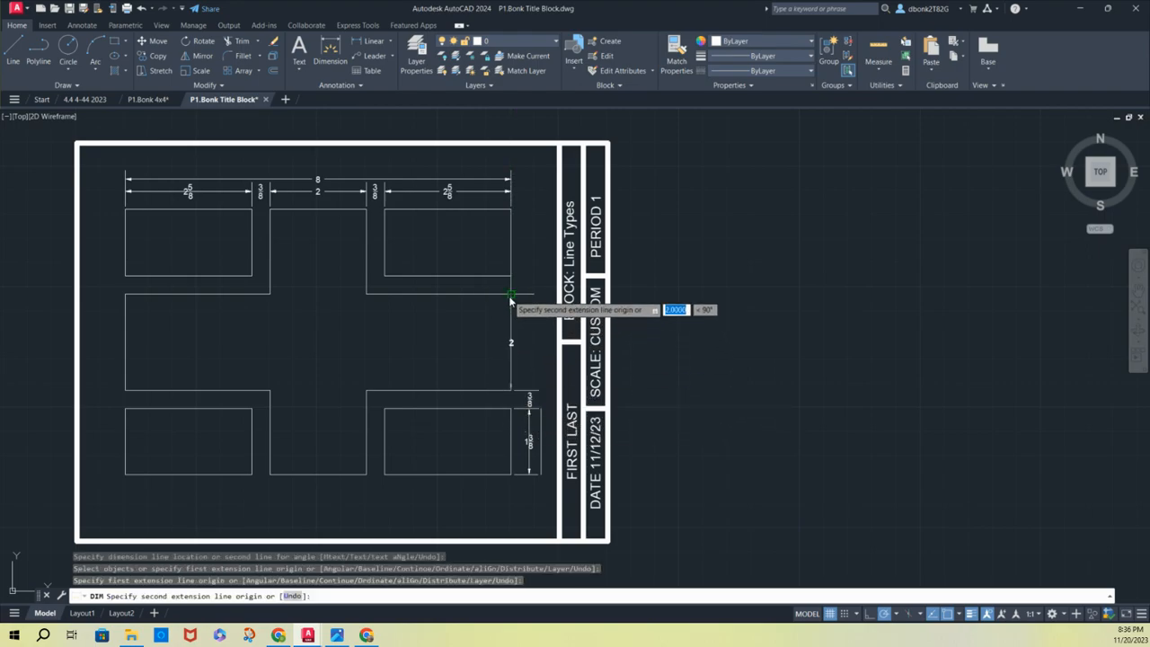
pyautogui.click(510, 295)
pyautogui.click(527, 400)
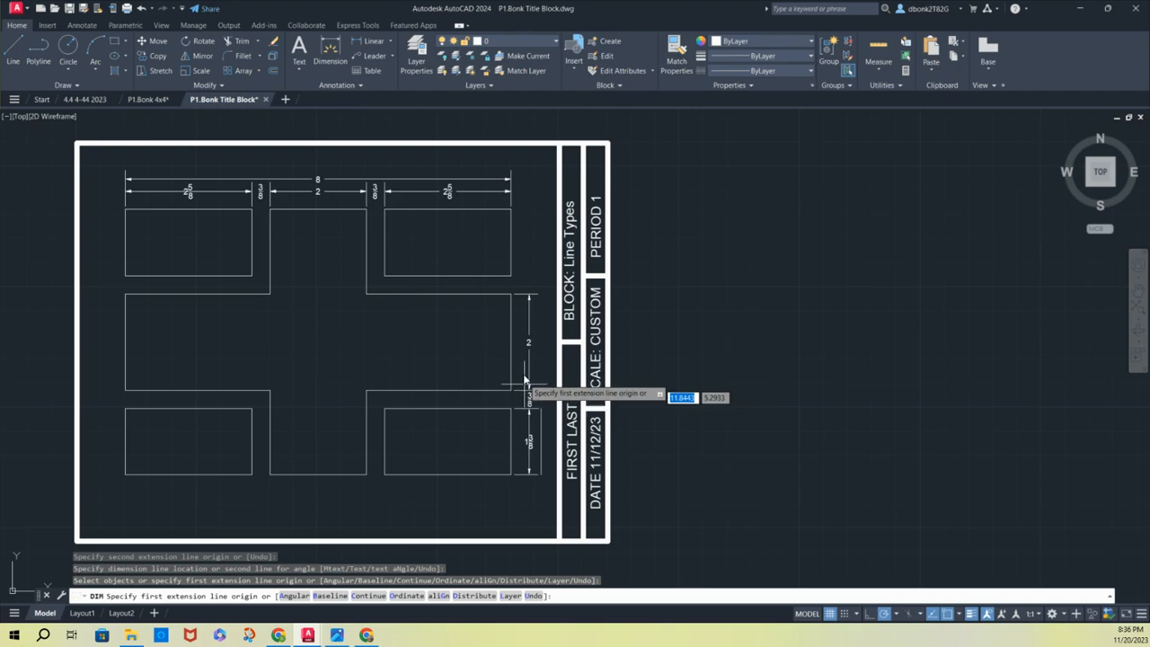
# Try to dimension the gap between the cross shape's right arm and the upper-right rectangle, and undo that dimension
pyautogui.click(511, 293)
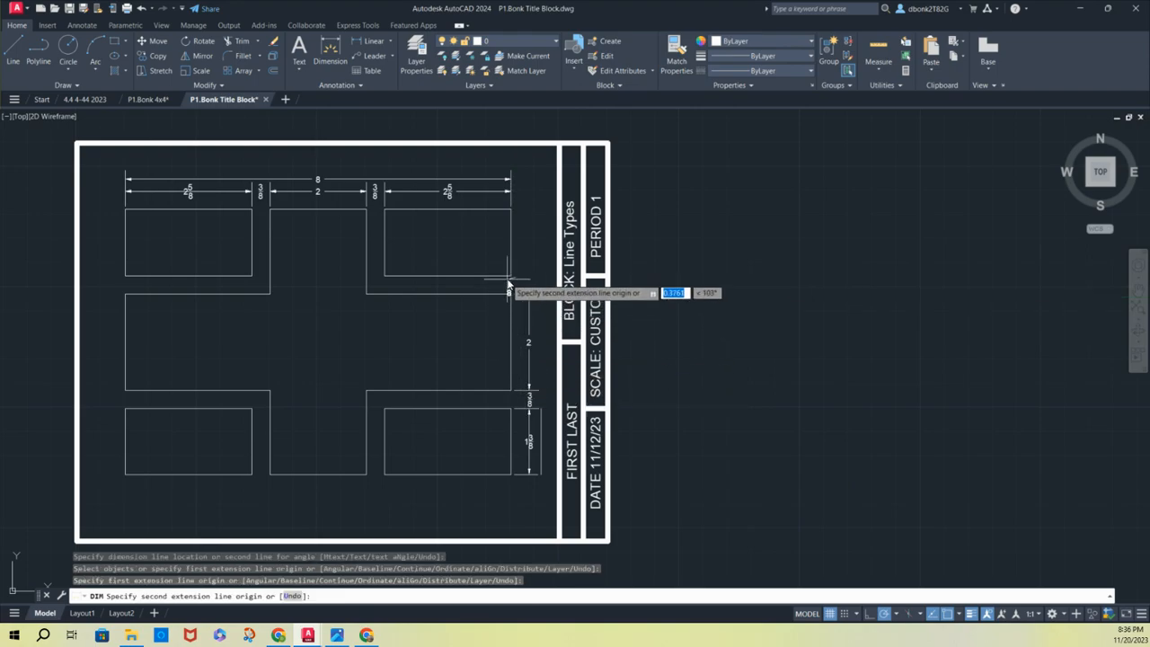
pyautogui.click(511, 277)
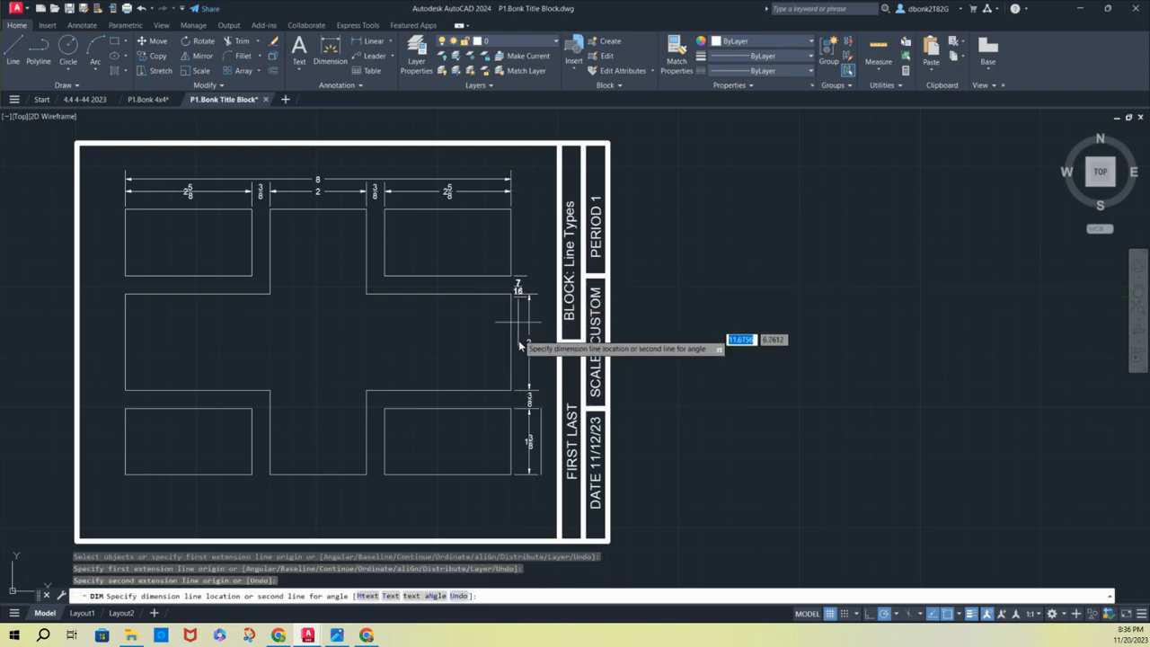
pyautogui.click(529, 422)
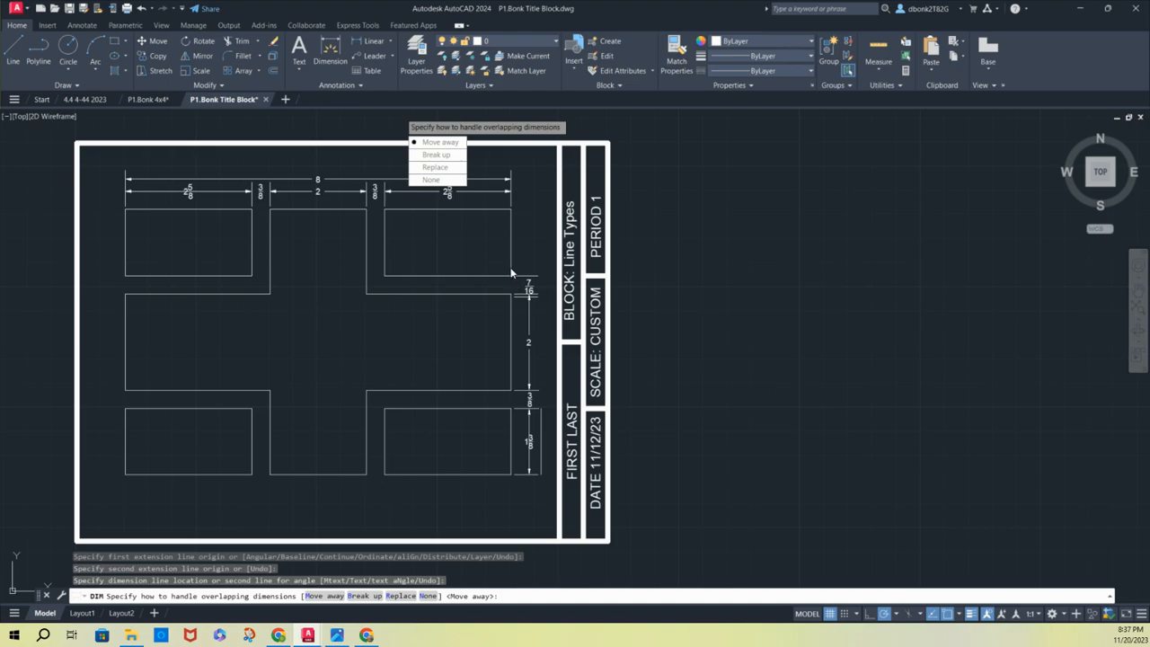
pyautogui.press('Escape')
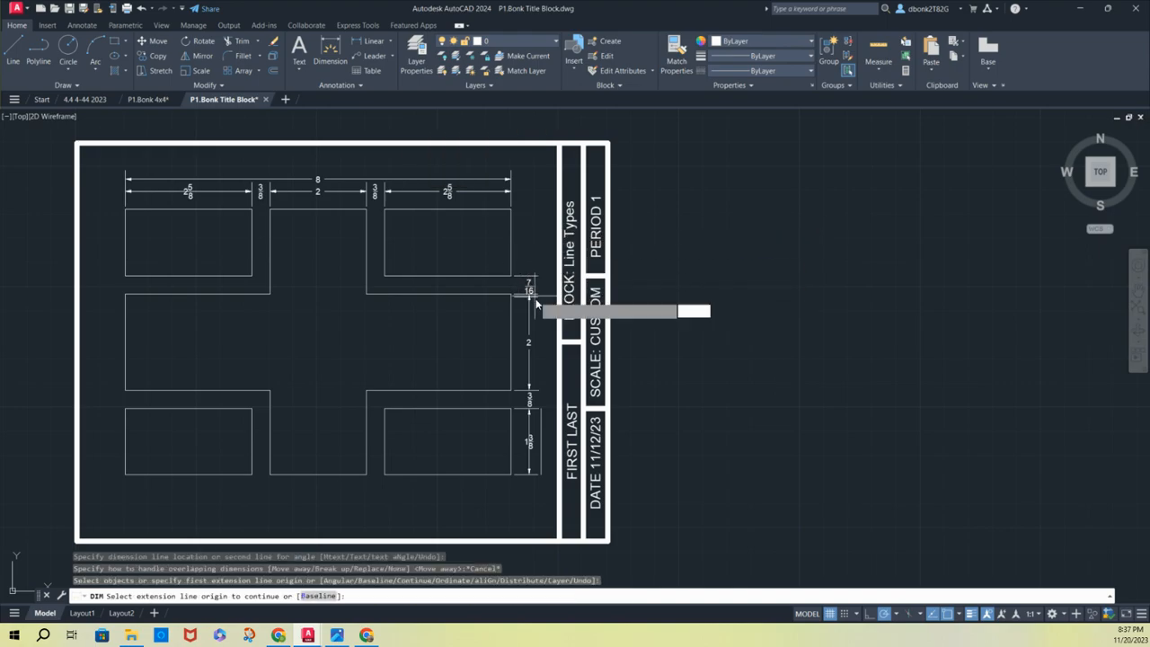
pyautogui.scroll(4, 537, 301)
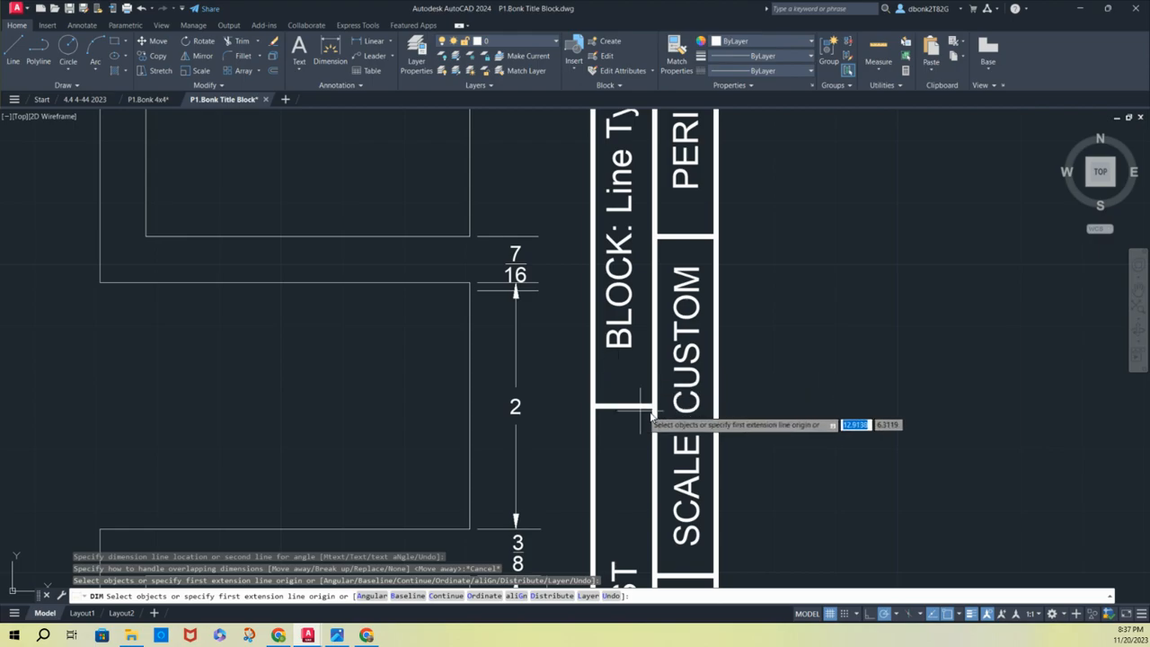
pyautogui.click(628, 433)
pyautogui.scroll(-4, 625, 432)
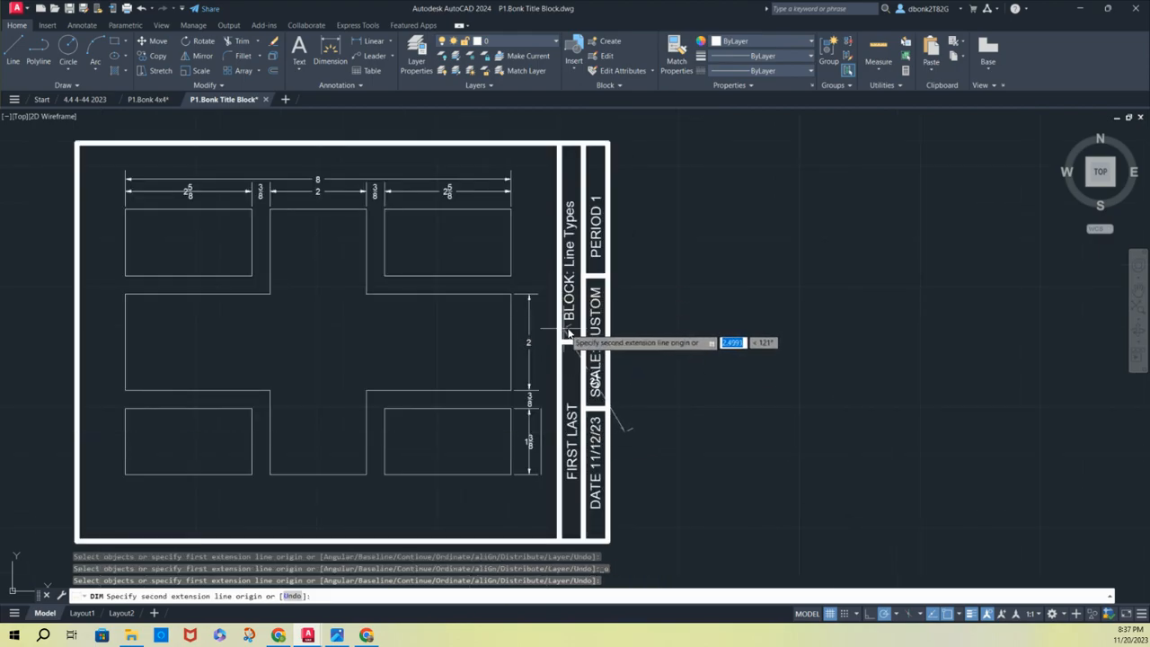
# Dimension the gap between the cross shape's right arm and the upper-right rectangle, in line with the vertical dimensions below it
pyautogui.press('Escape')
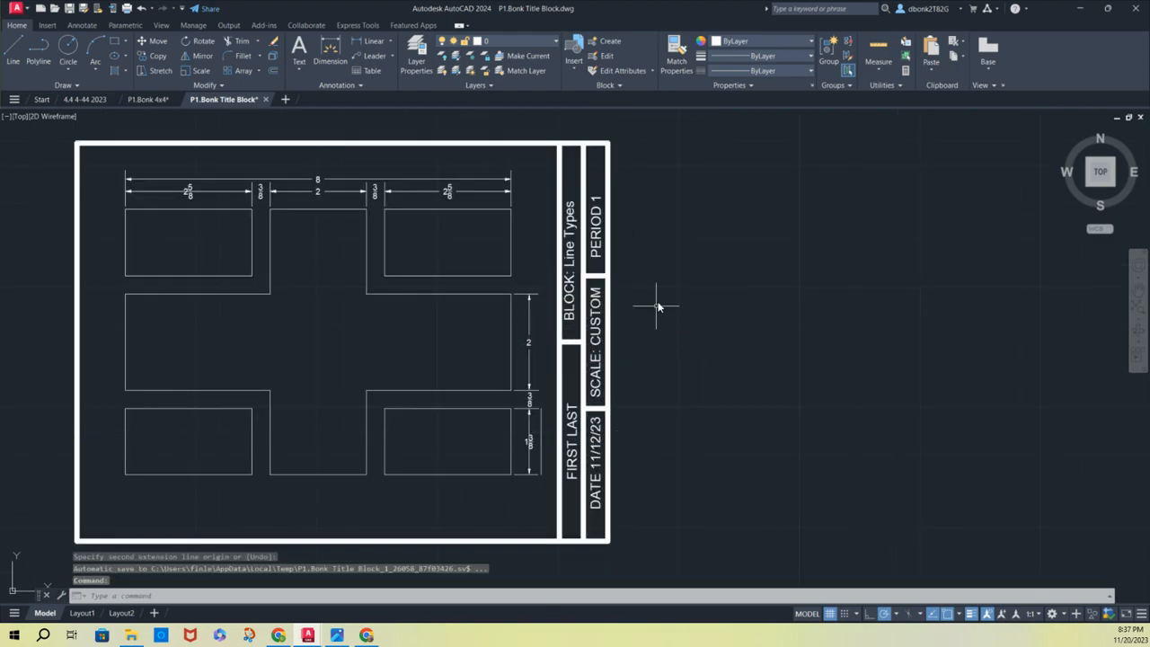
pyautogui.click(340, 52)
pyautogui.scroll(2, 513, 291)
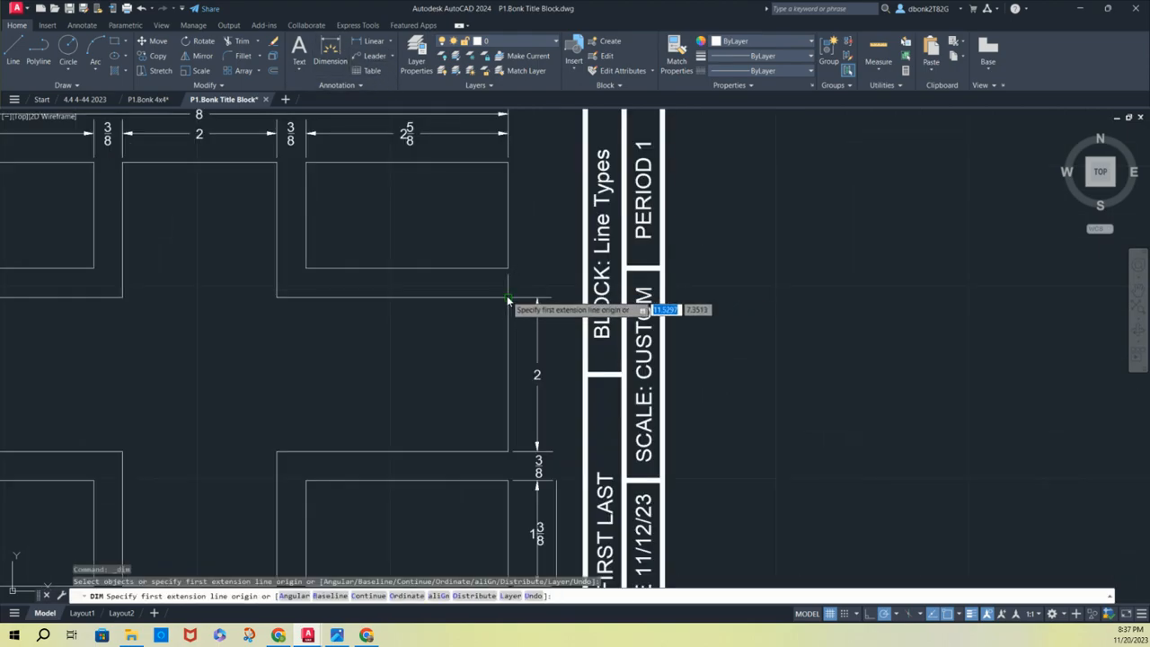
pyautogui.click(508, 297)
pyautogui.click(508, 269)
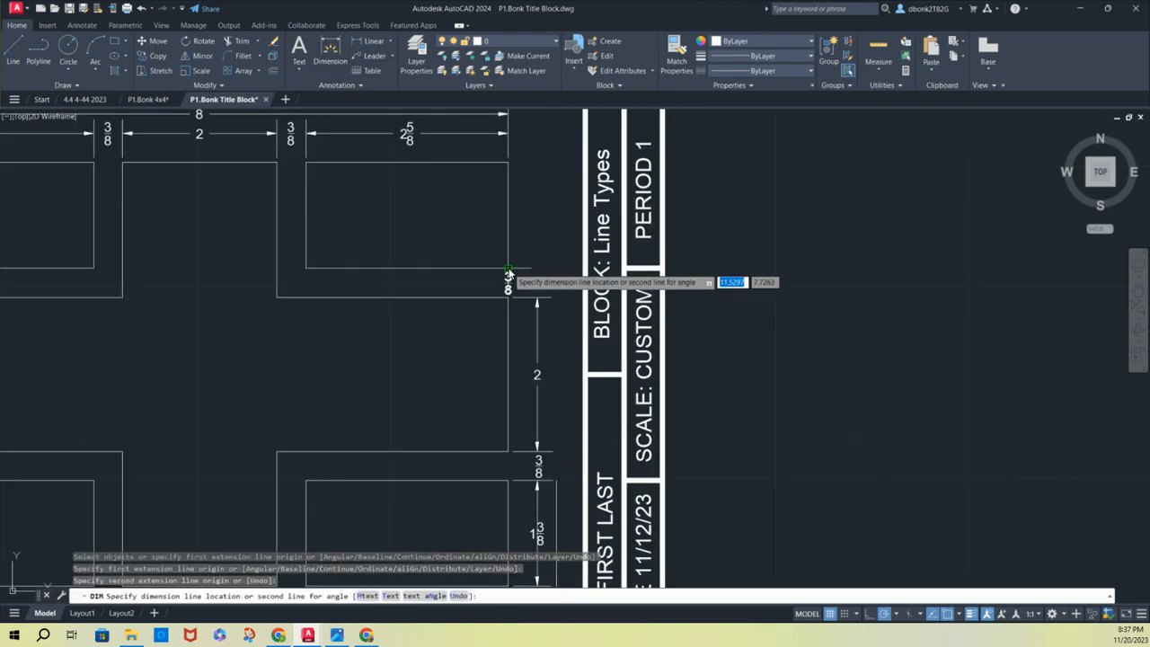
pyautogui.click(536, 507)
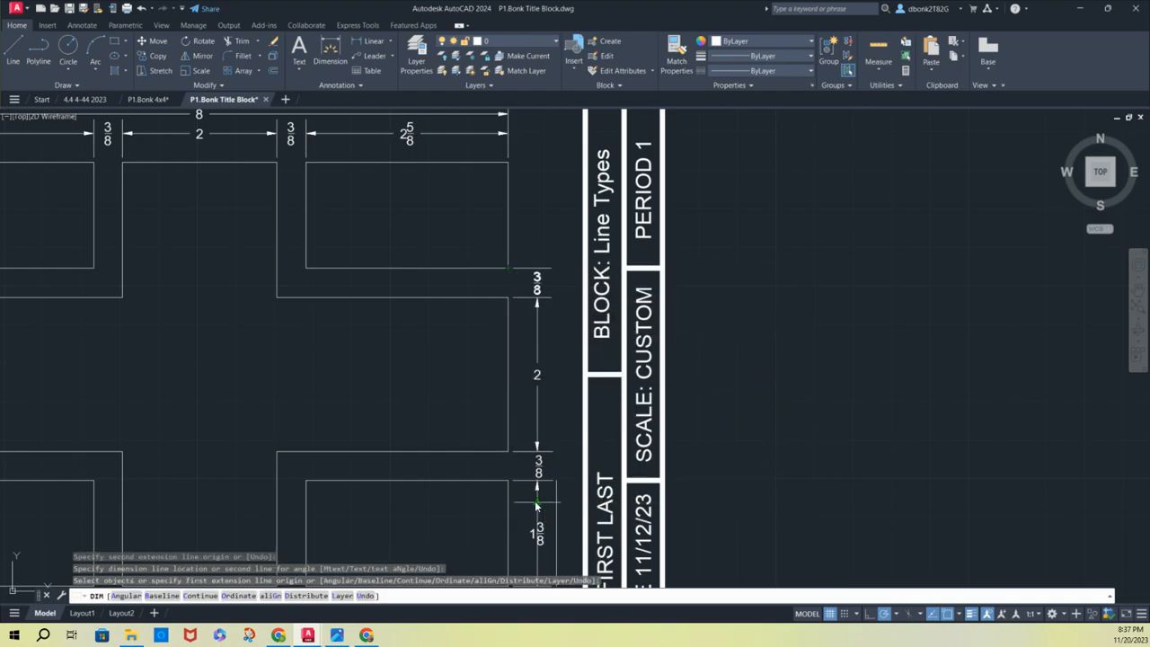
# Dimension the upper-right rectangle's height, aligned with the inner column of vertical dimensions
pyautogui.click(507, 268)
pyautogui.click(507, 164)
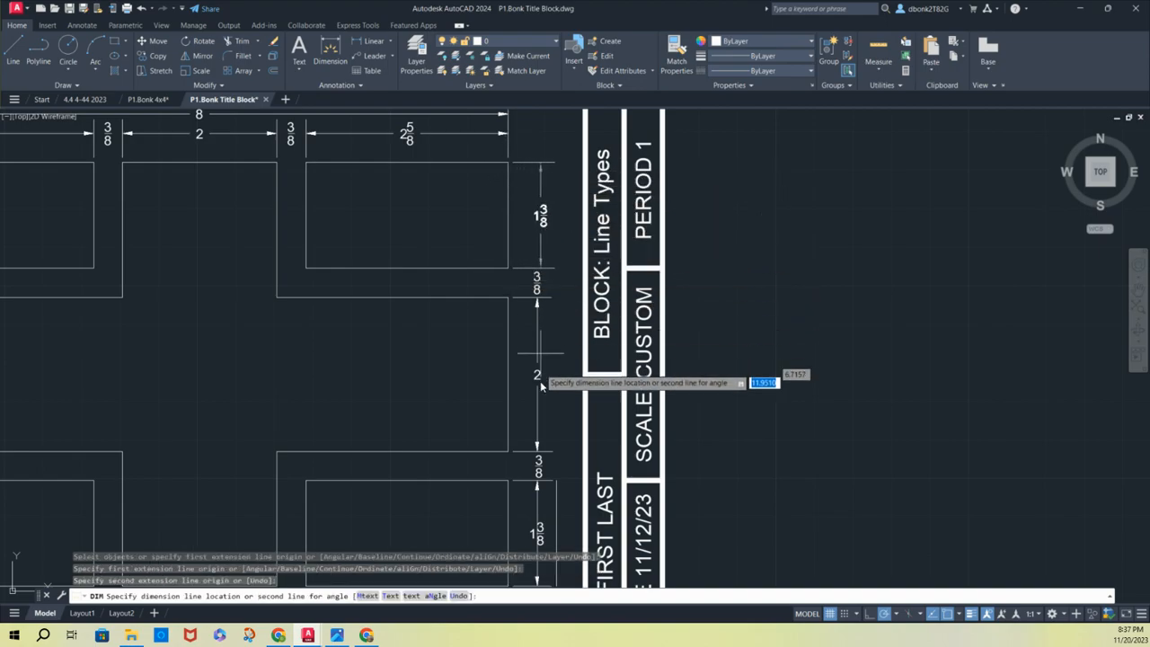
pyautogui.click(537, 509)
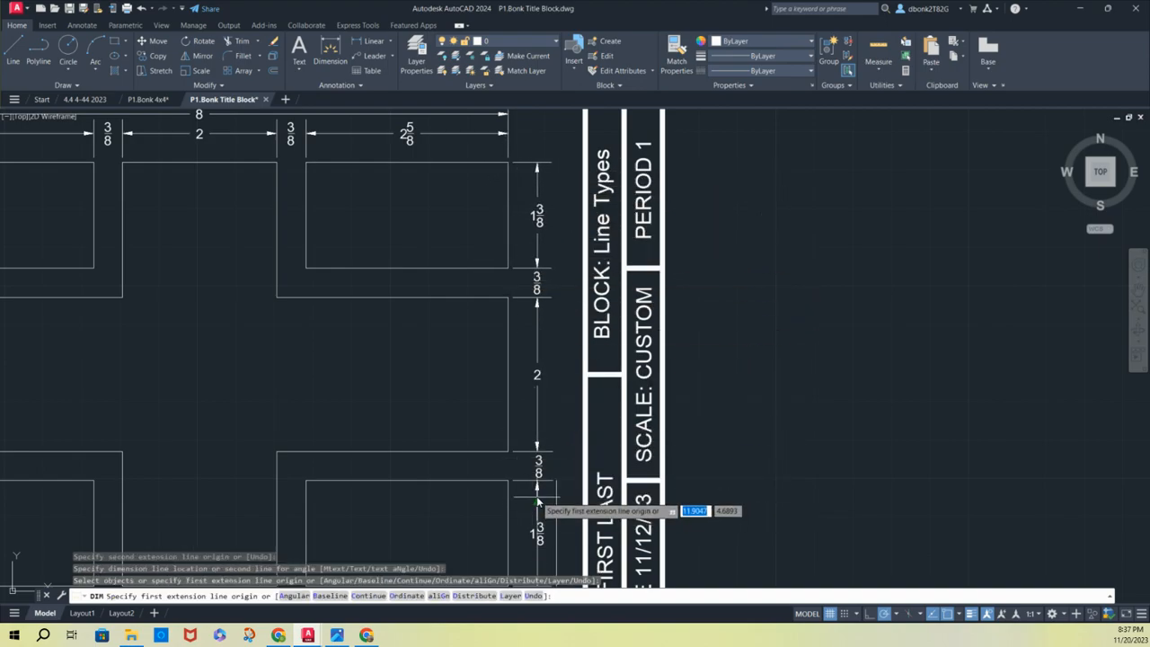
# Dimension the layout's overall height from the lower-right to the upper-right corner, placing it on the outer vertical guide line
pyautogui.scroll(-2, 519, 187)
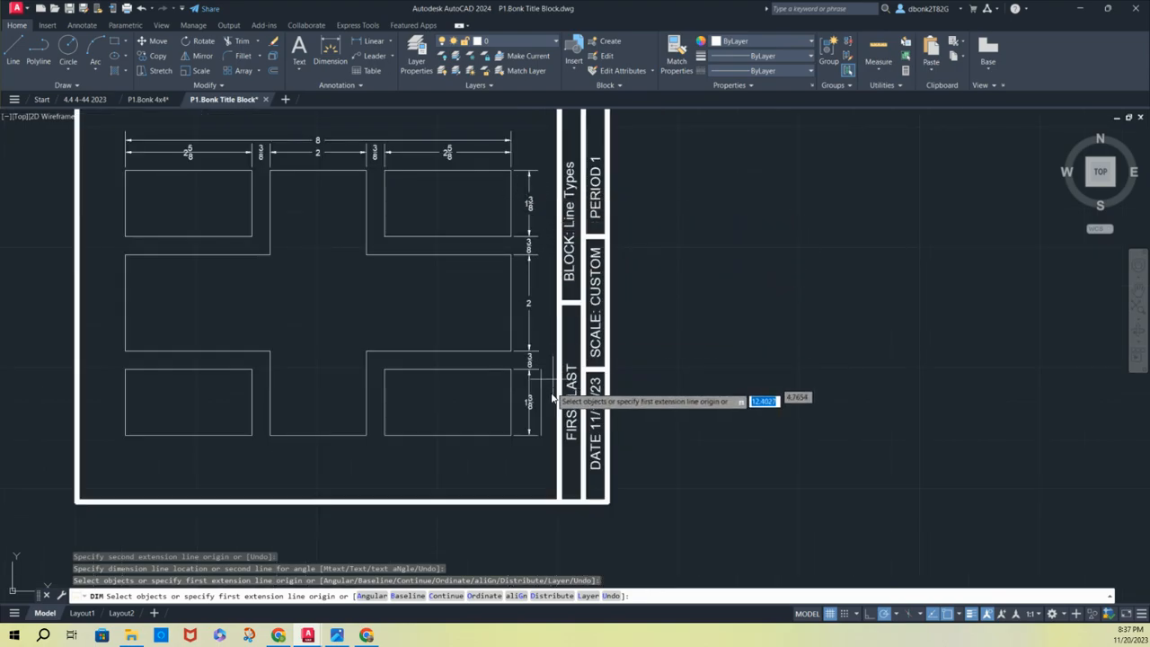
pyautogui.click(512, 437)
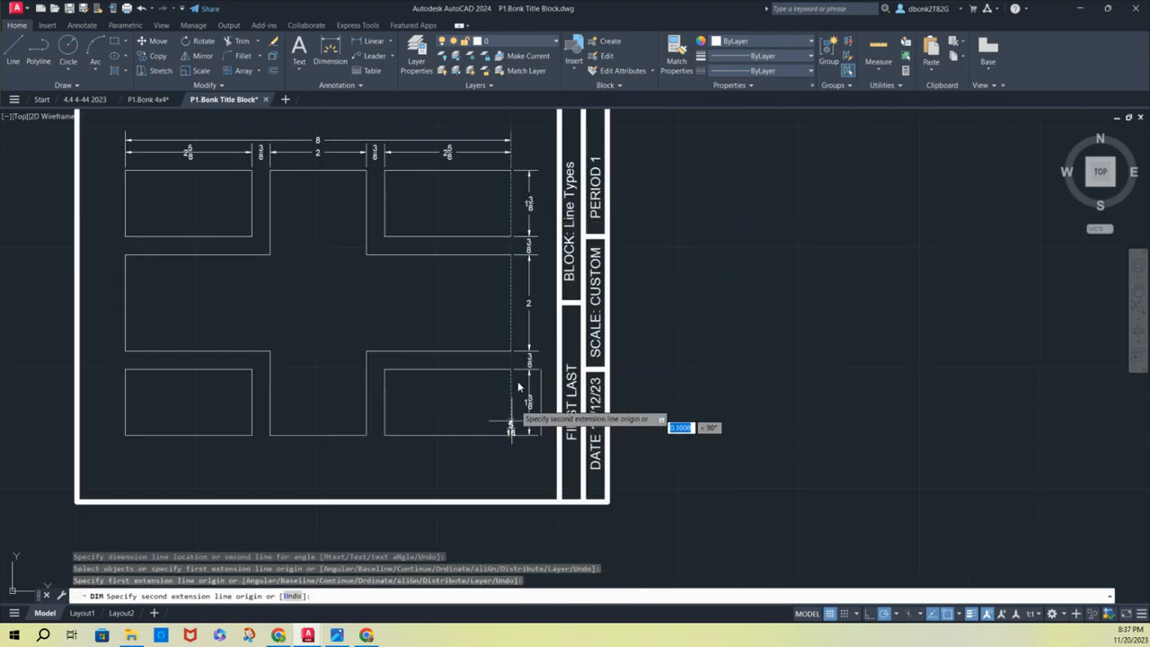
pyautogui.click(512, 171)
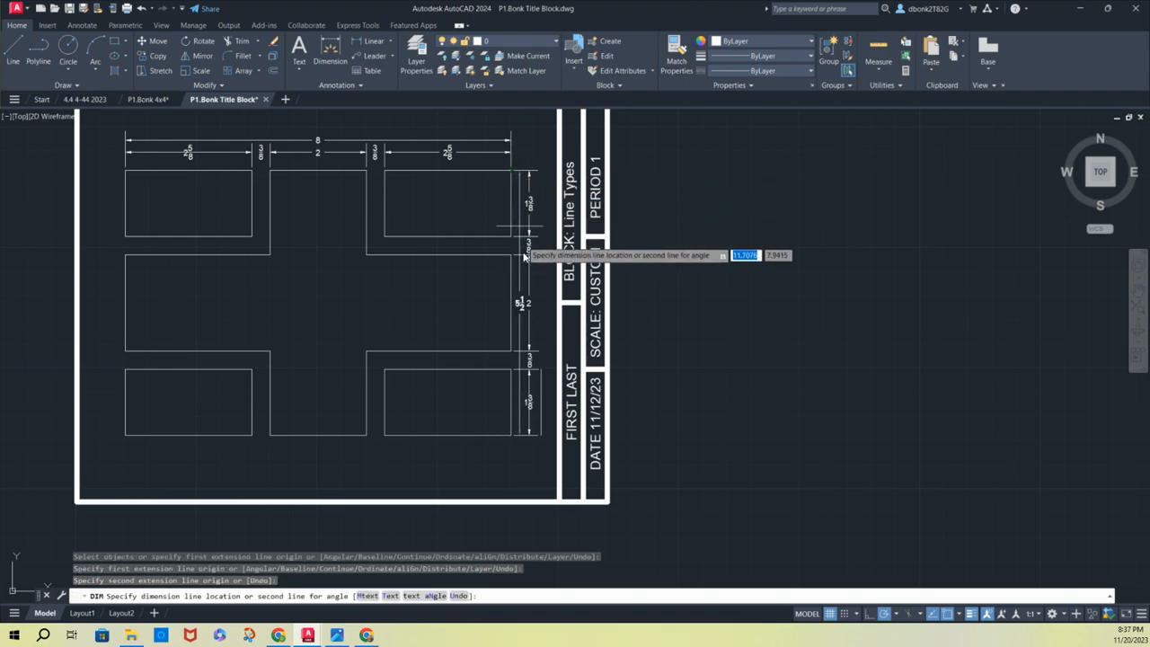
pyautogui.click(541, 386)
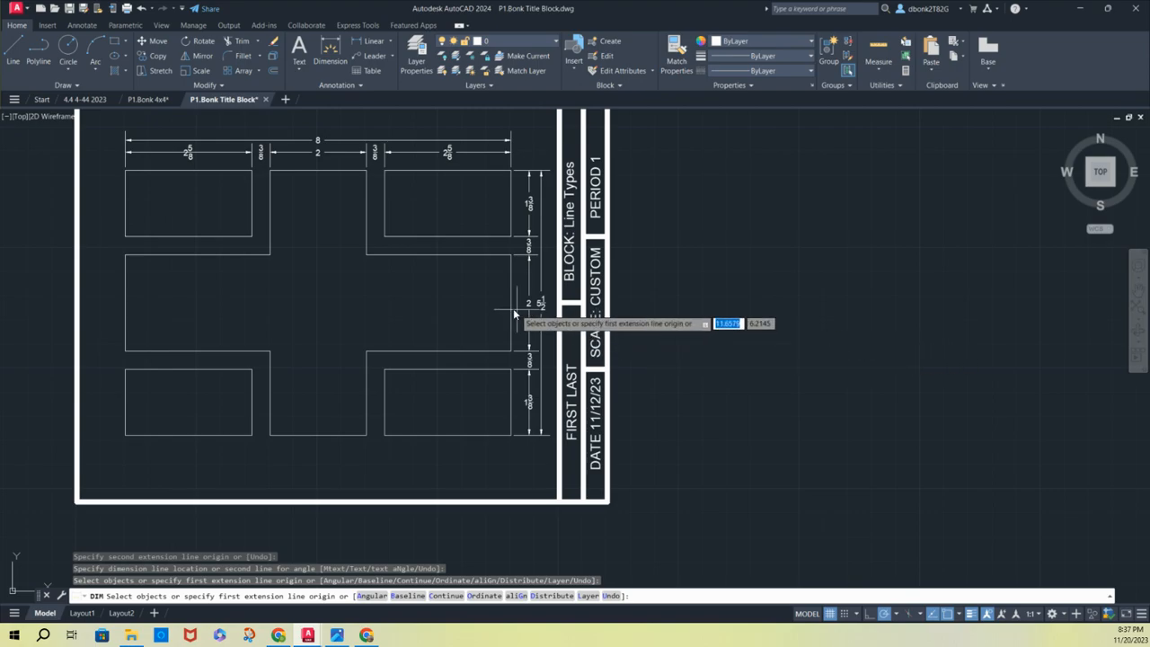
# Change the title block's block name text to "BLOCK: 4x4"
pyautogui.moveTo(422, 287)
pyautogui.mouseDown(button='middle')
pyautogui.moveTo(494, 377)
pyautogui.moveTo(520, 319)
pyautogui.mouseUp(button='middle')
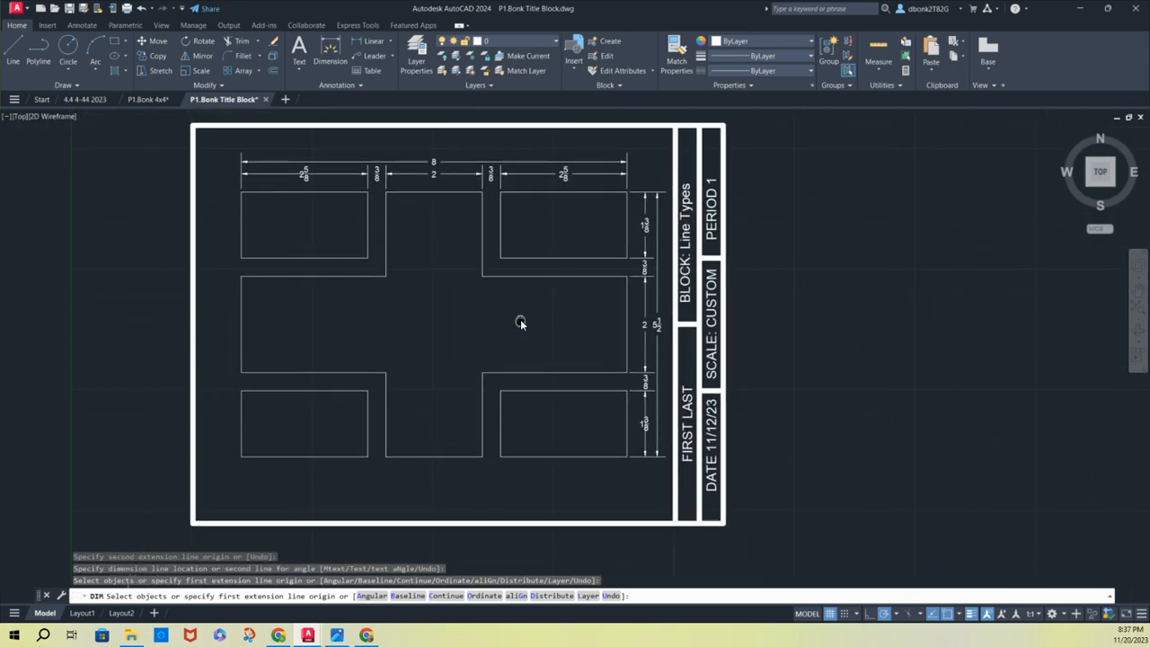
pyautogui.click(686, 255)
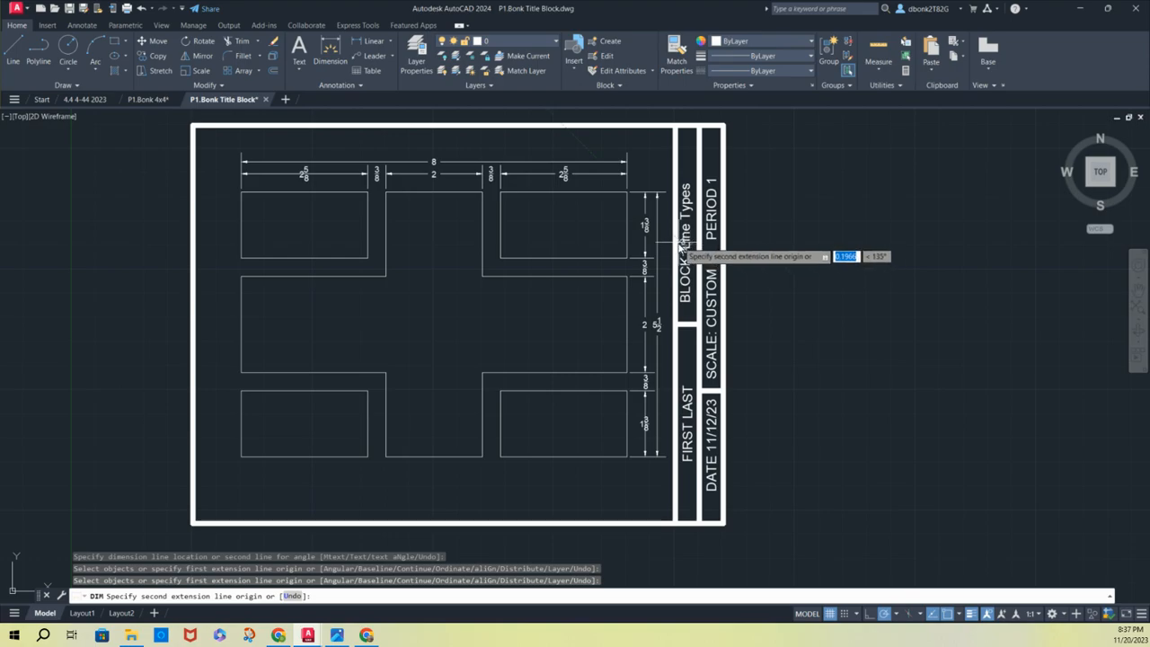
pyautogui.press('Escape')
pyautogui.click(687, 240)
pyautogui.doubleClick(687, 241)
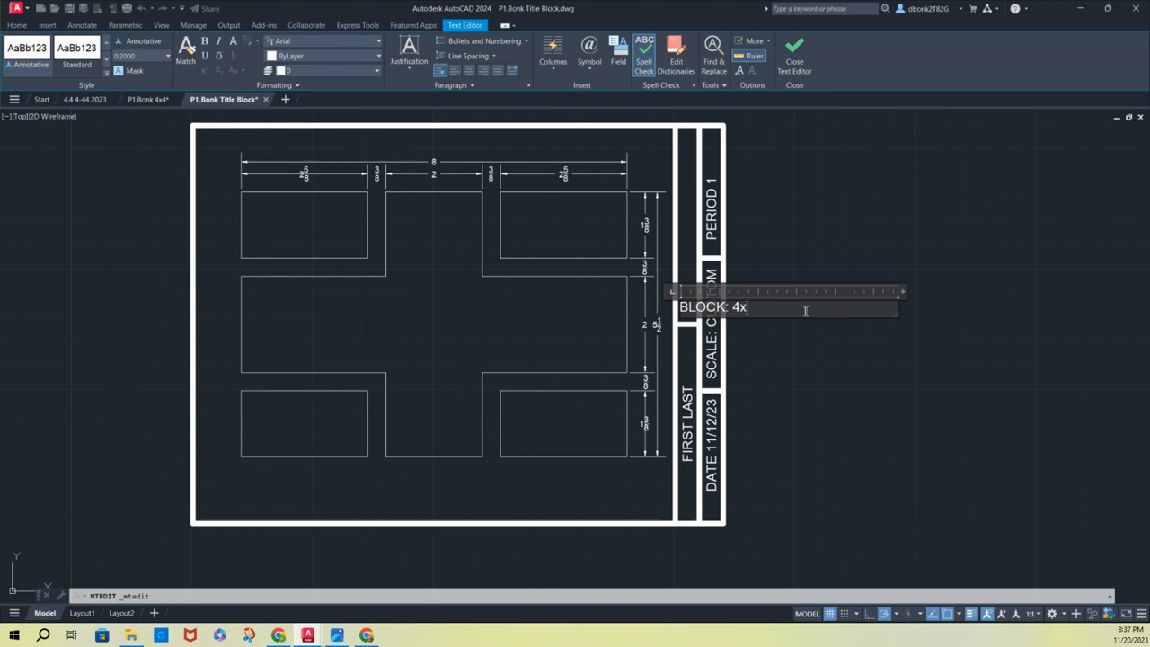
pyautogui.press('Return')
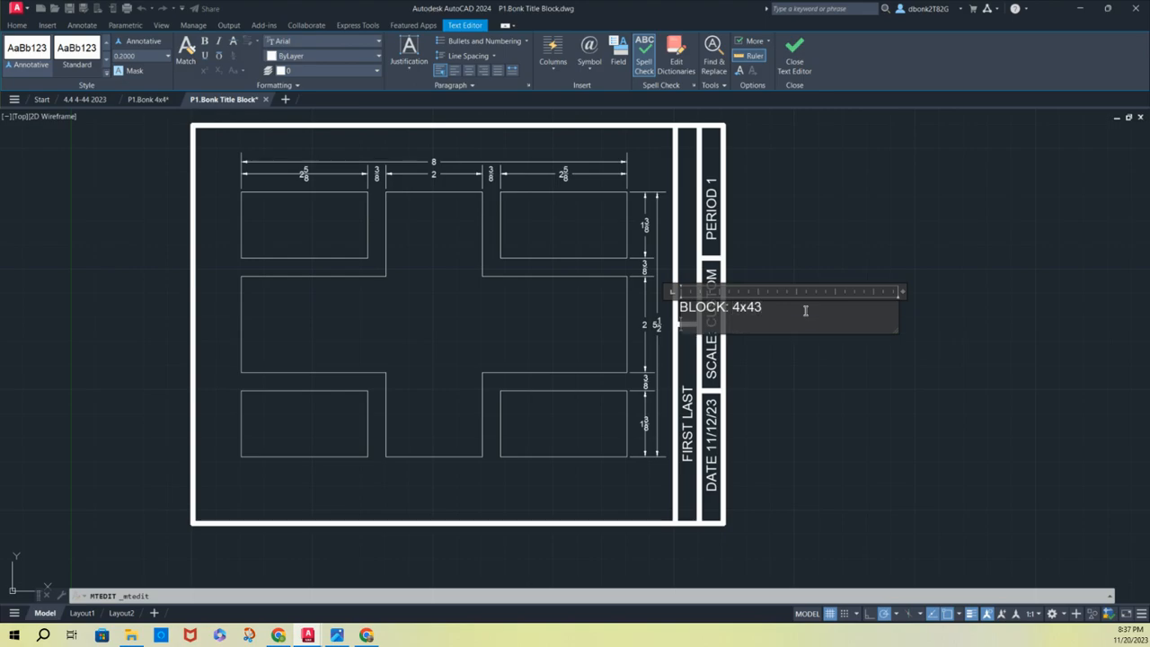
pyautogui.press('BackSpace')
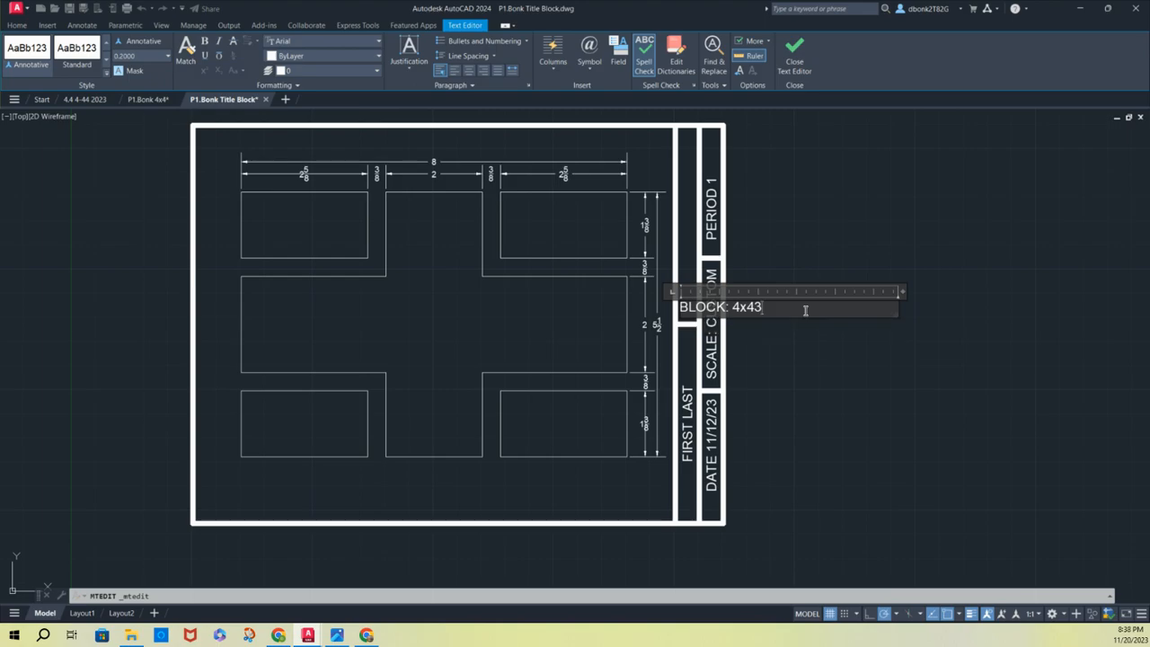
pyautogui.click(917, 344)
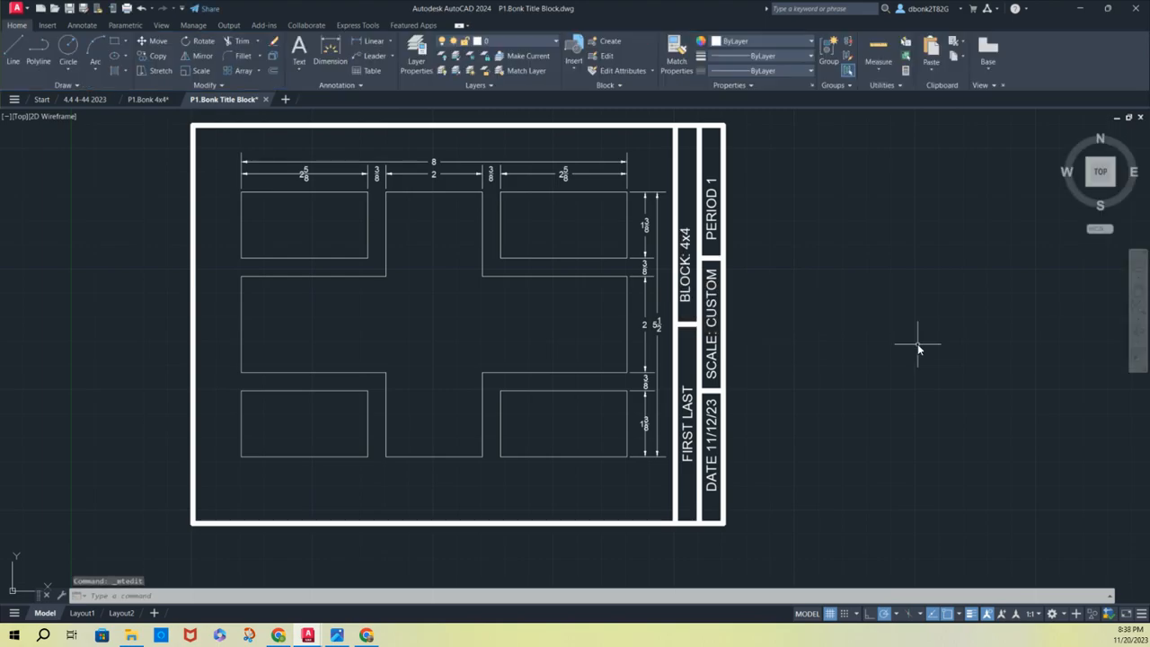
# Try to save the drawing as "P1.Bonk 4x4" in the 2D folder, replacing the existing file
pyautogui.click(83, 8)
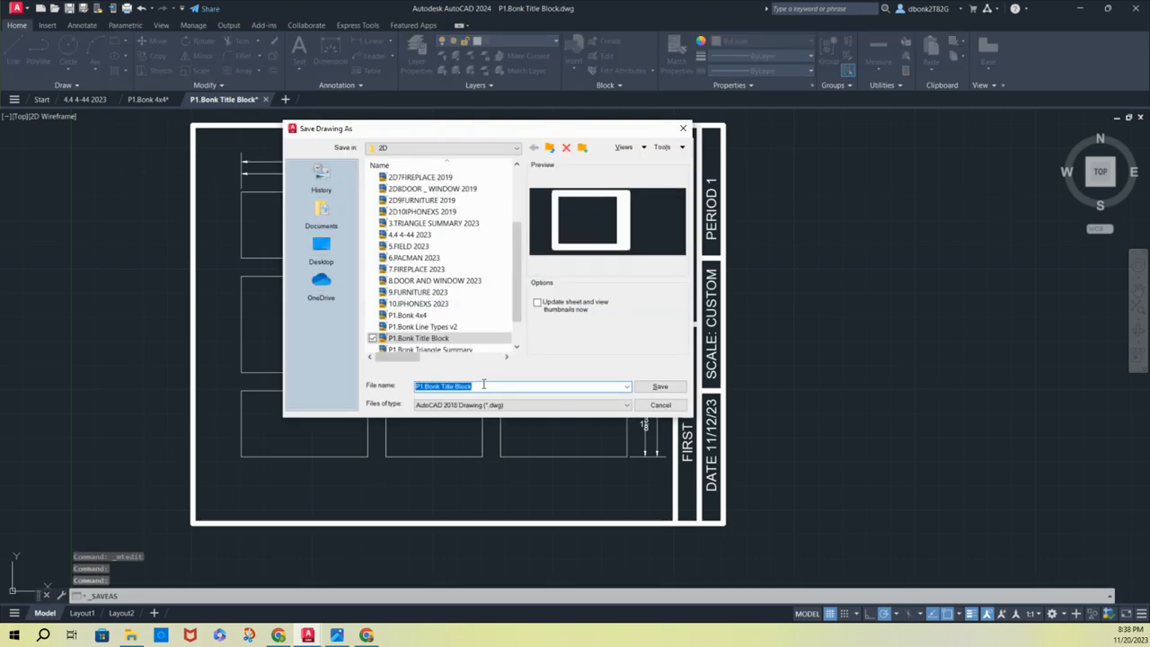
pyautogui.click(483, 385)
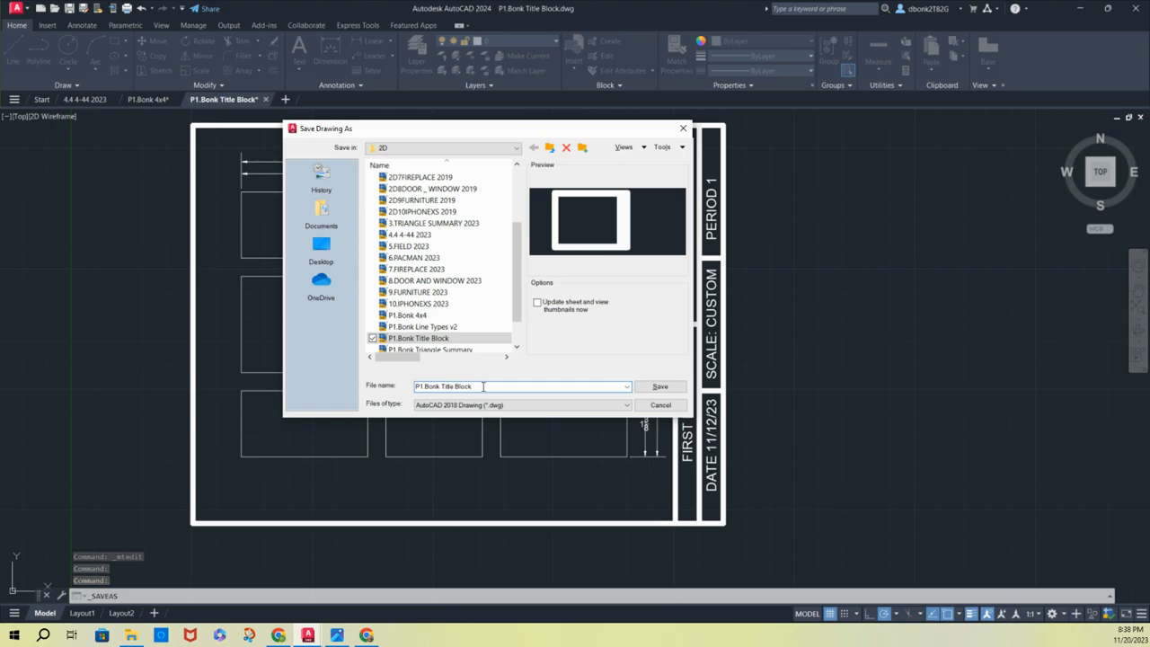
pyautogui.press('BackSpace')
pyautogui.press('BackSpace')
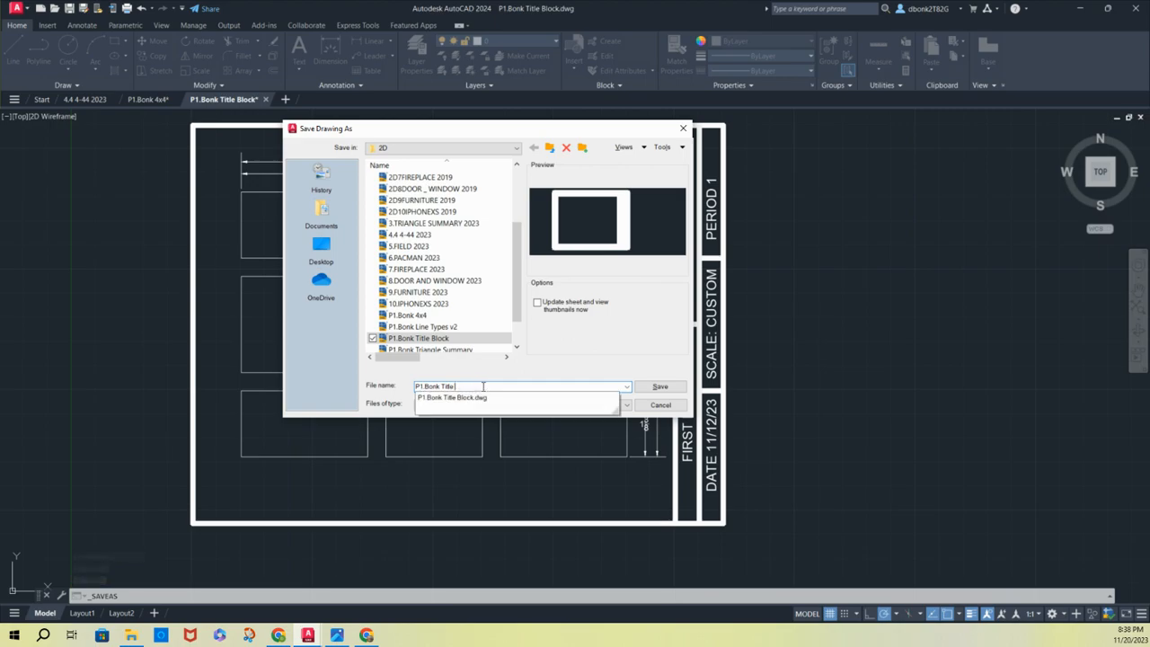
pyautogui.press('BackSpace')
pyautogui.press('BackSpace')
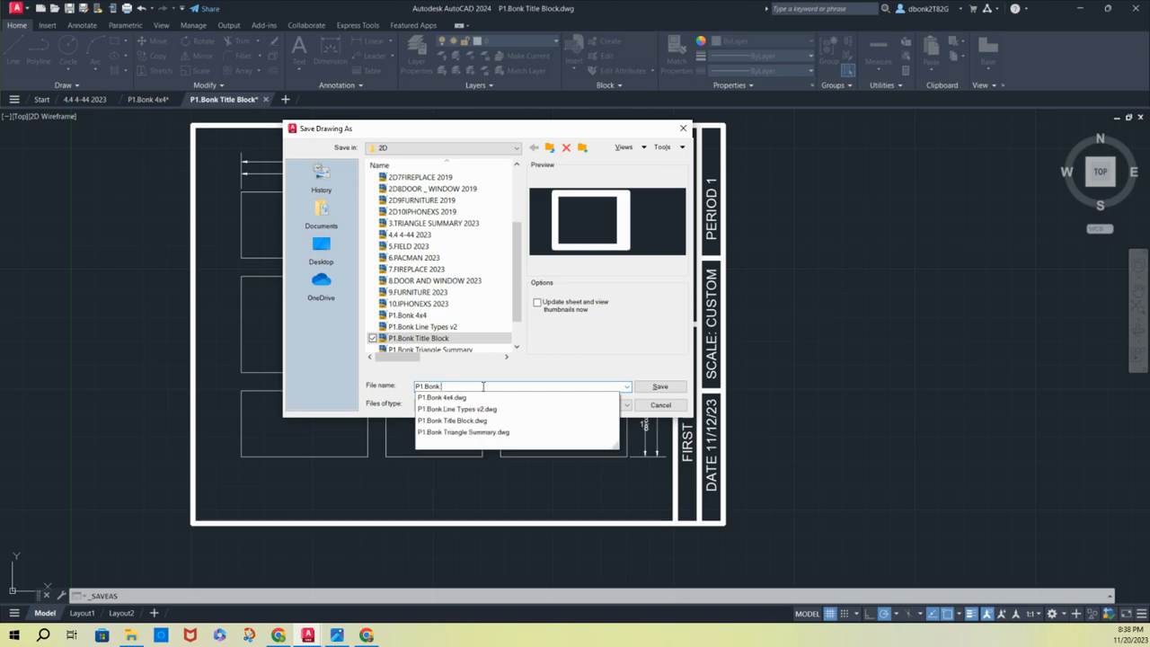
pyautogui.write('4x4')
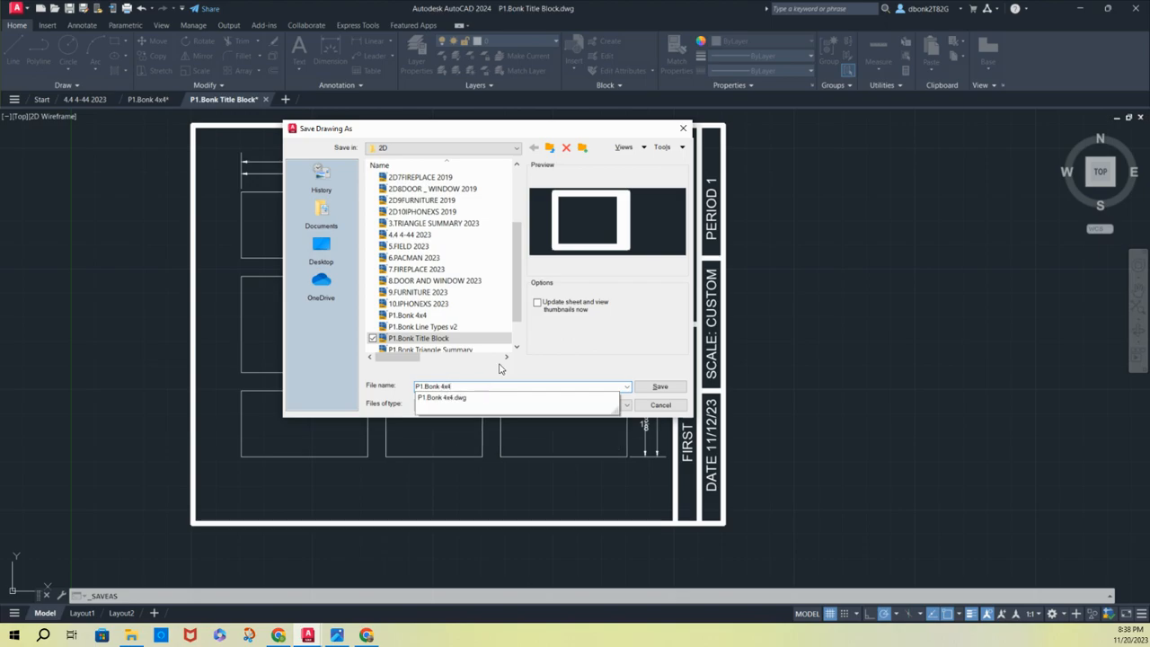
pyautogui.click(659, 386)
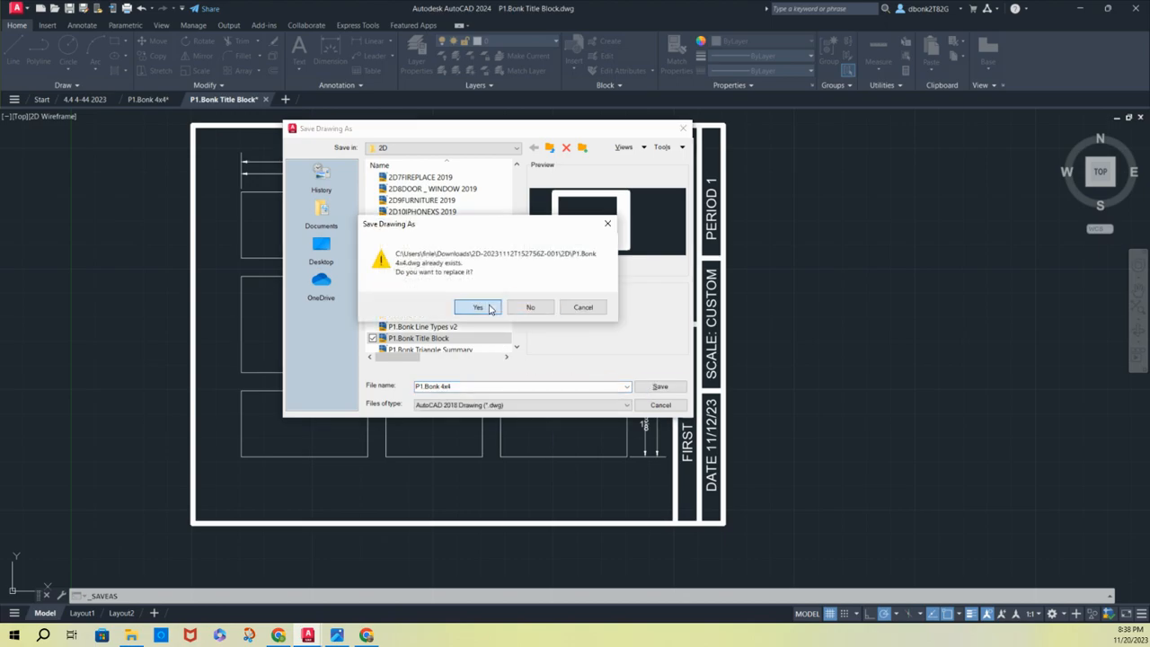
pyautogui.click(483, 308)
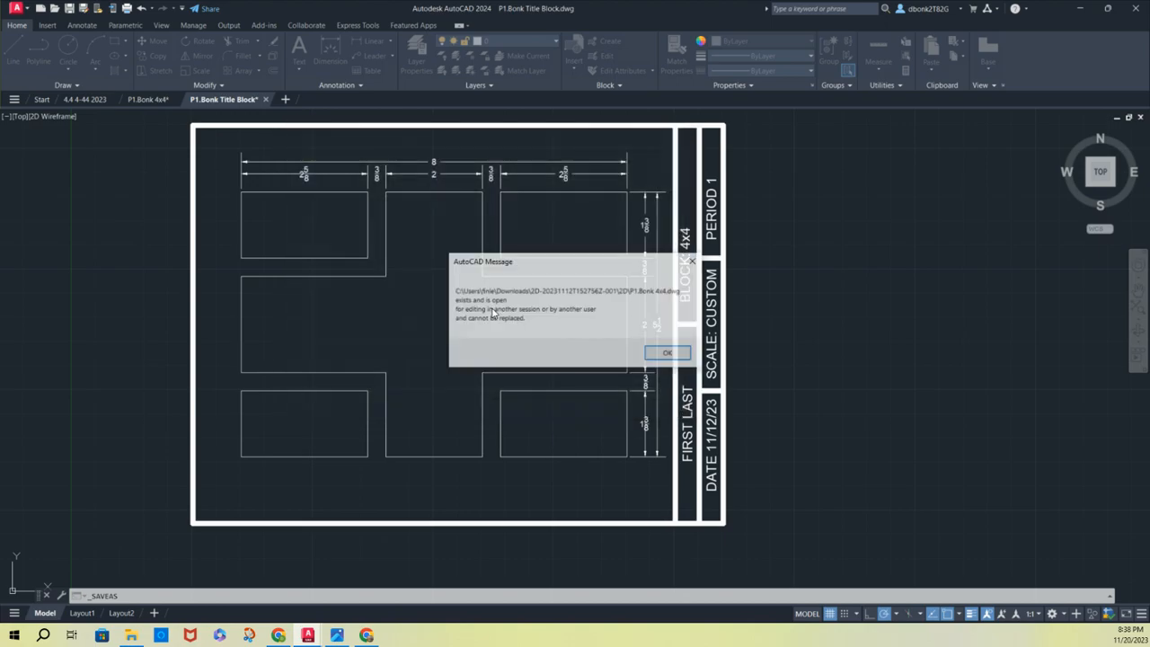
pyautogui.click(665, 352)
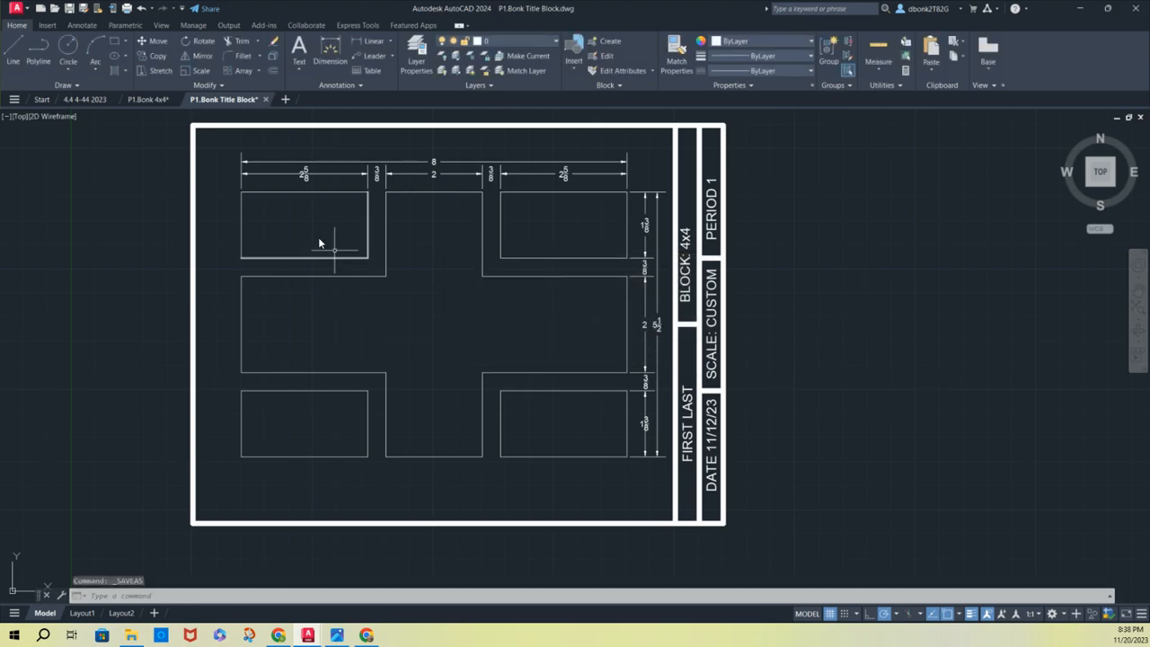
pyautogui.moveTo(171, 145); pyautogui.dragTo(194, 170, button='middle')
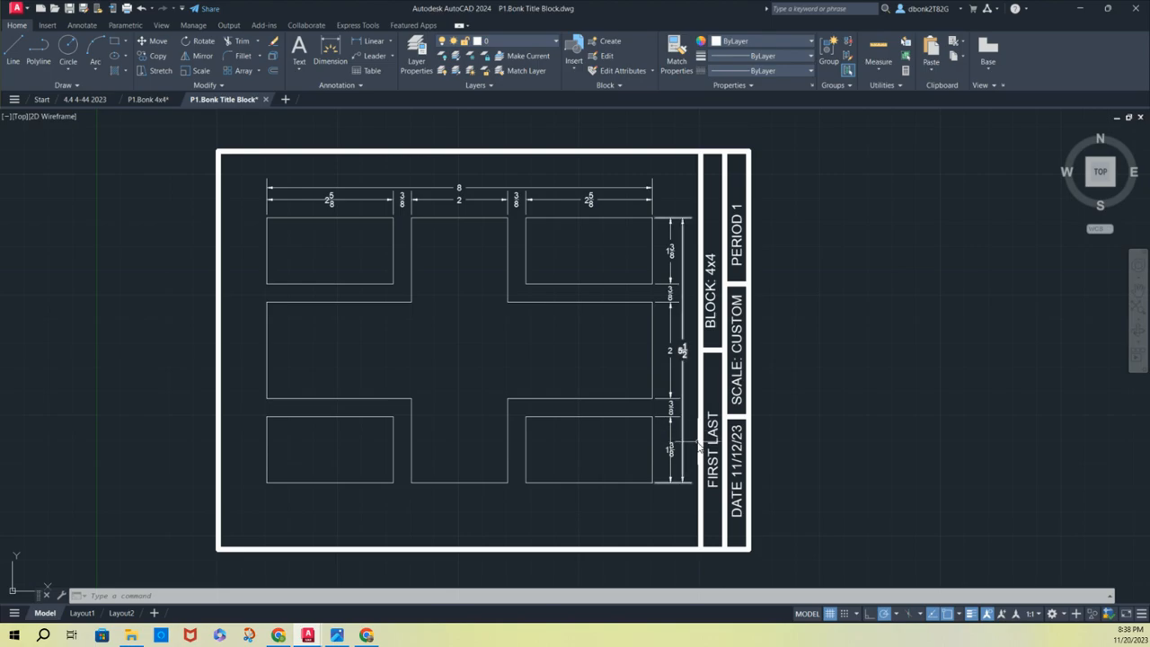
pyautogui.scroll(2, 705, 476)
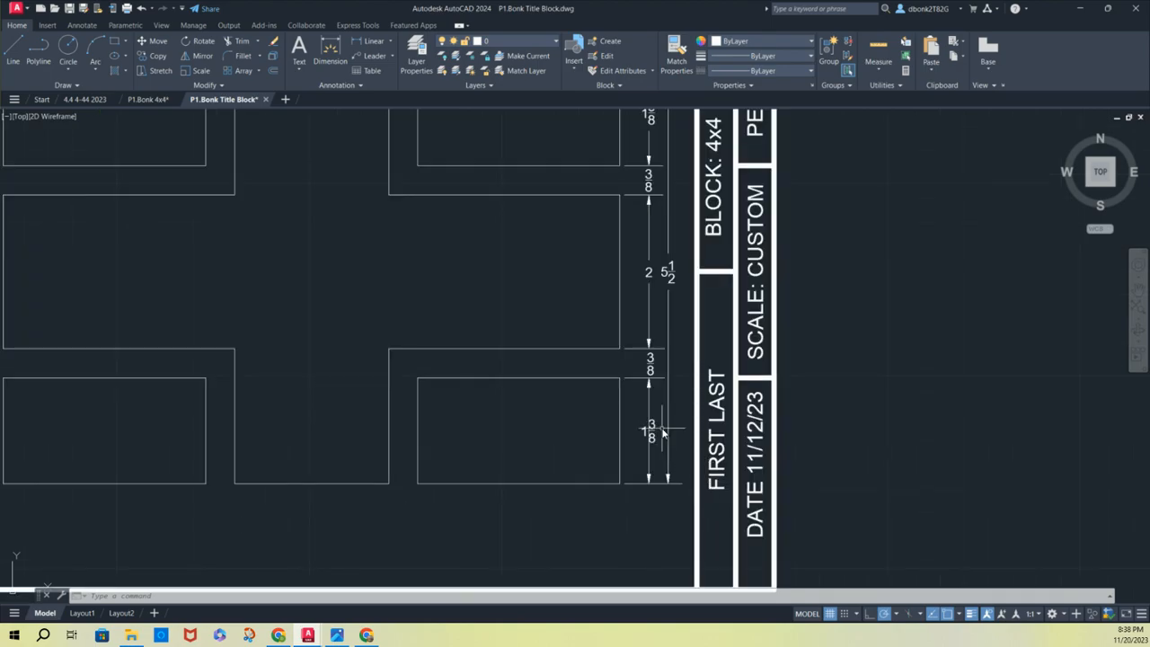
pyautogui.scroll(-2, 662, 433)
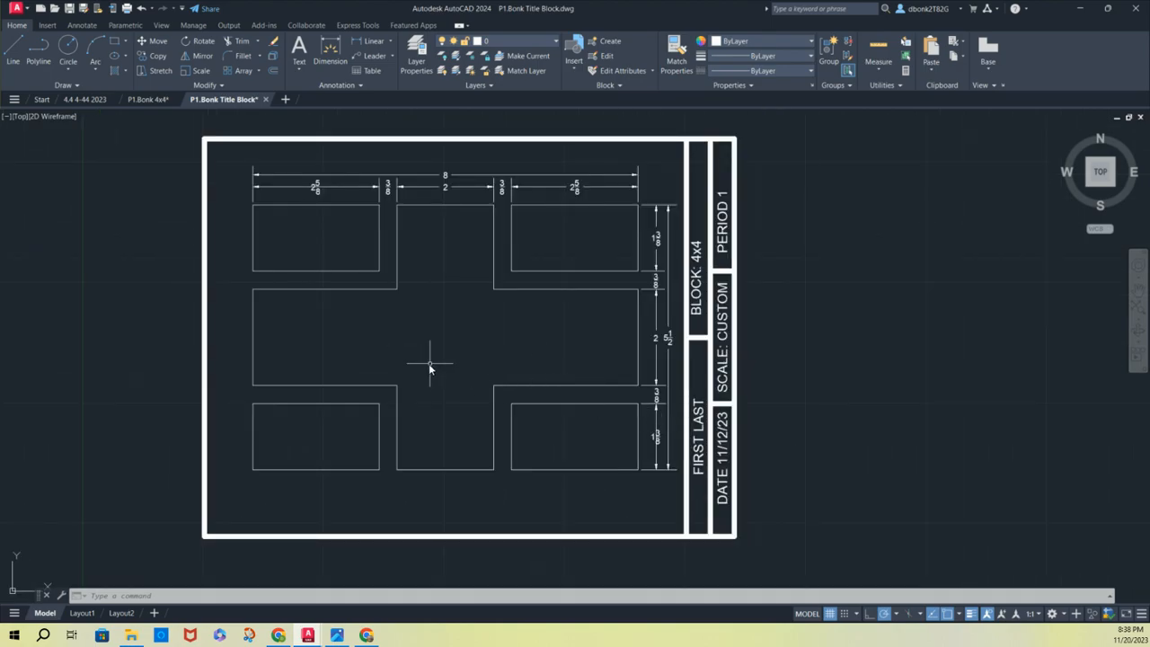